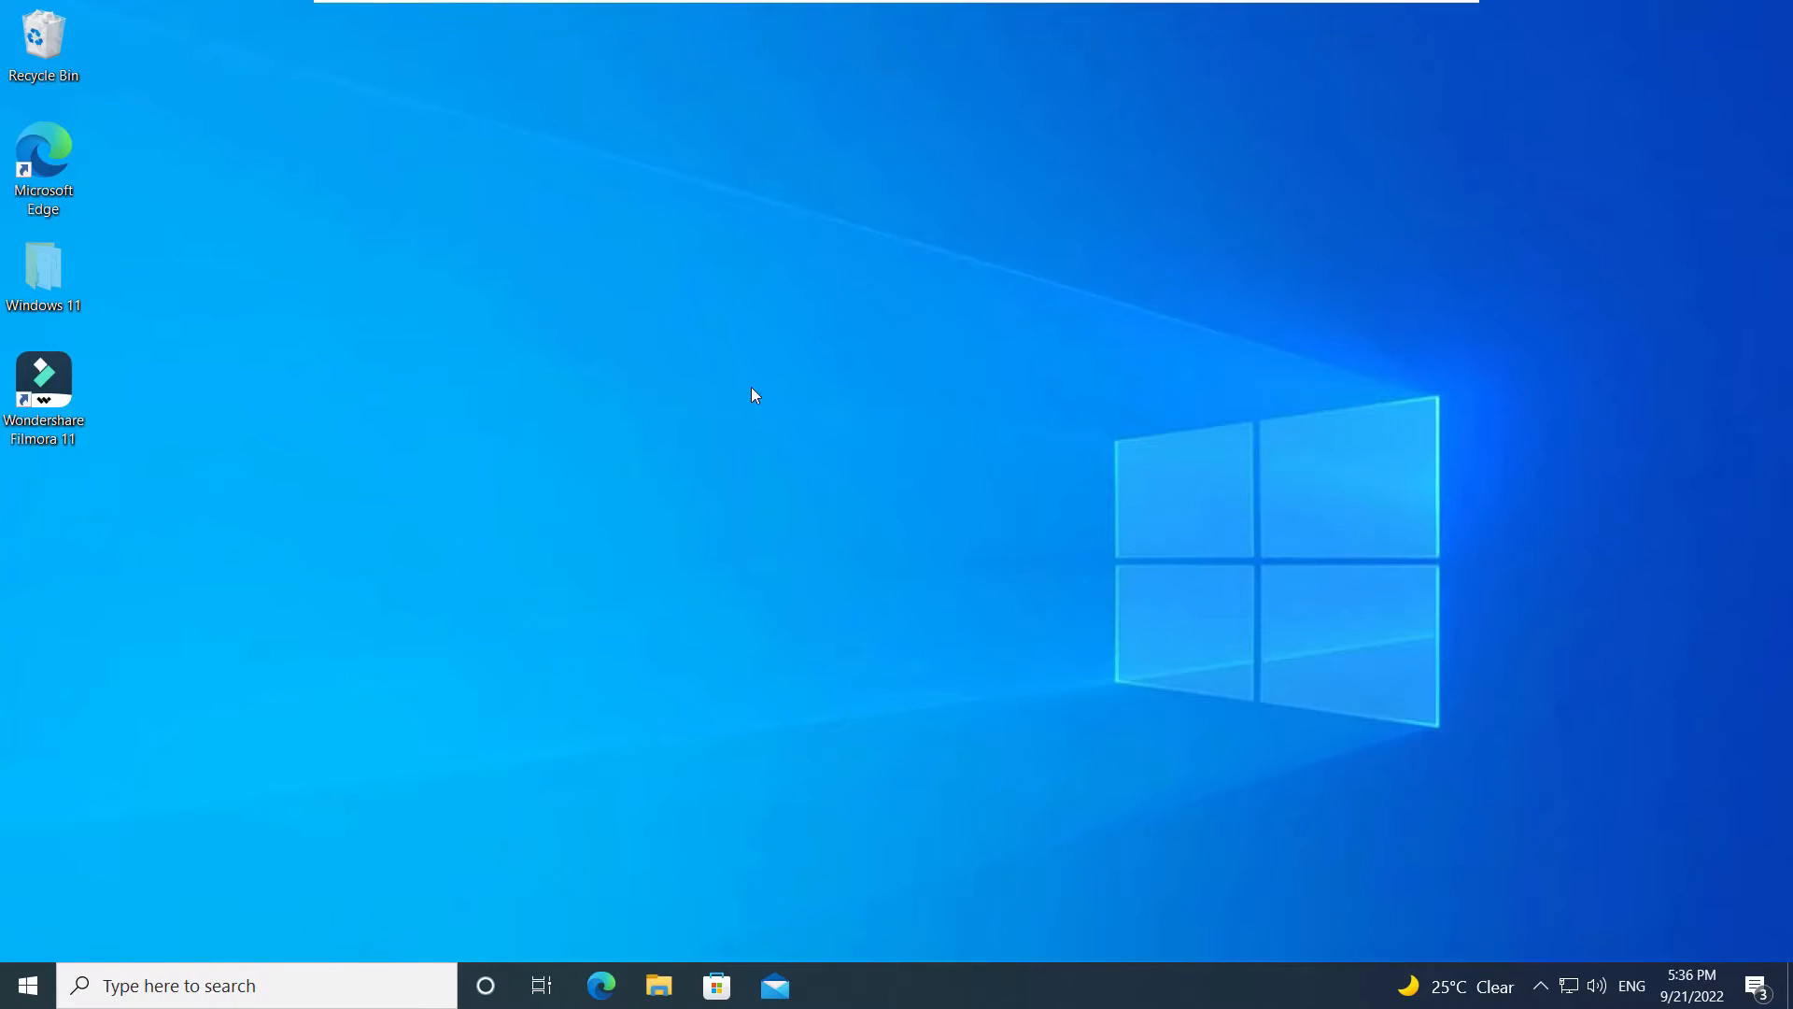
Step: Launch Wondershare Filmora 11 from the desktop, look at its start window and close it
double_click(73, 362)
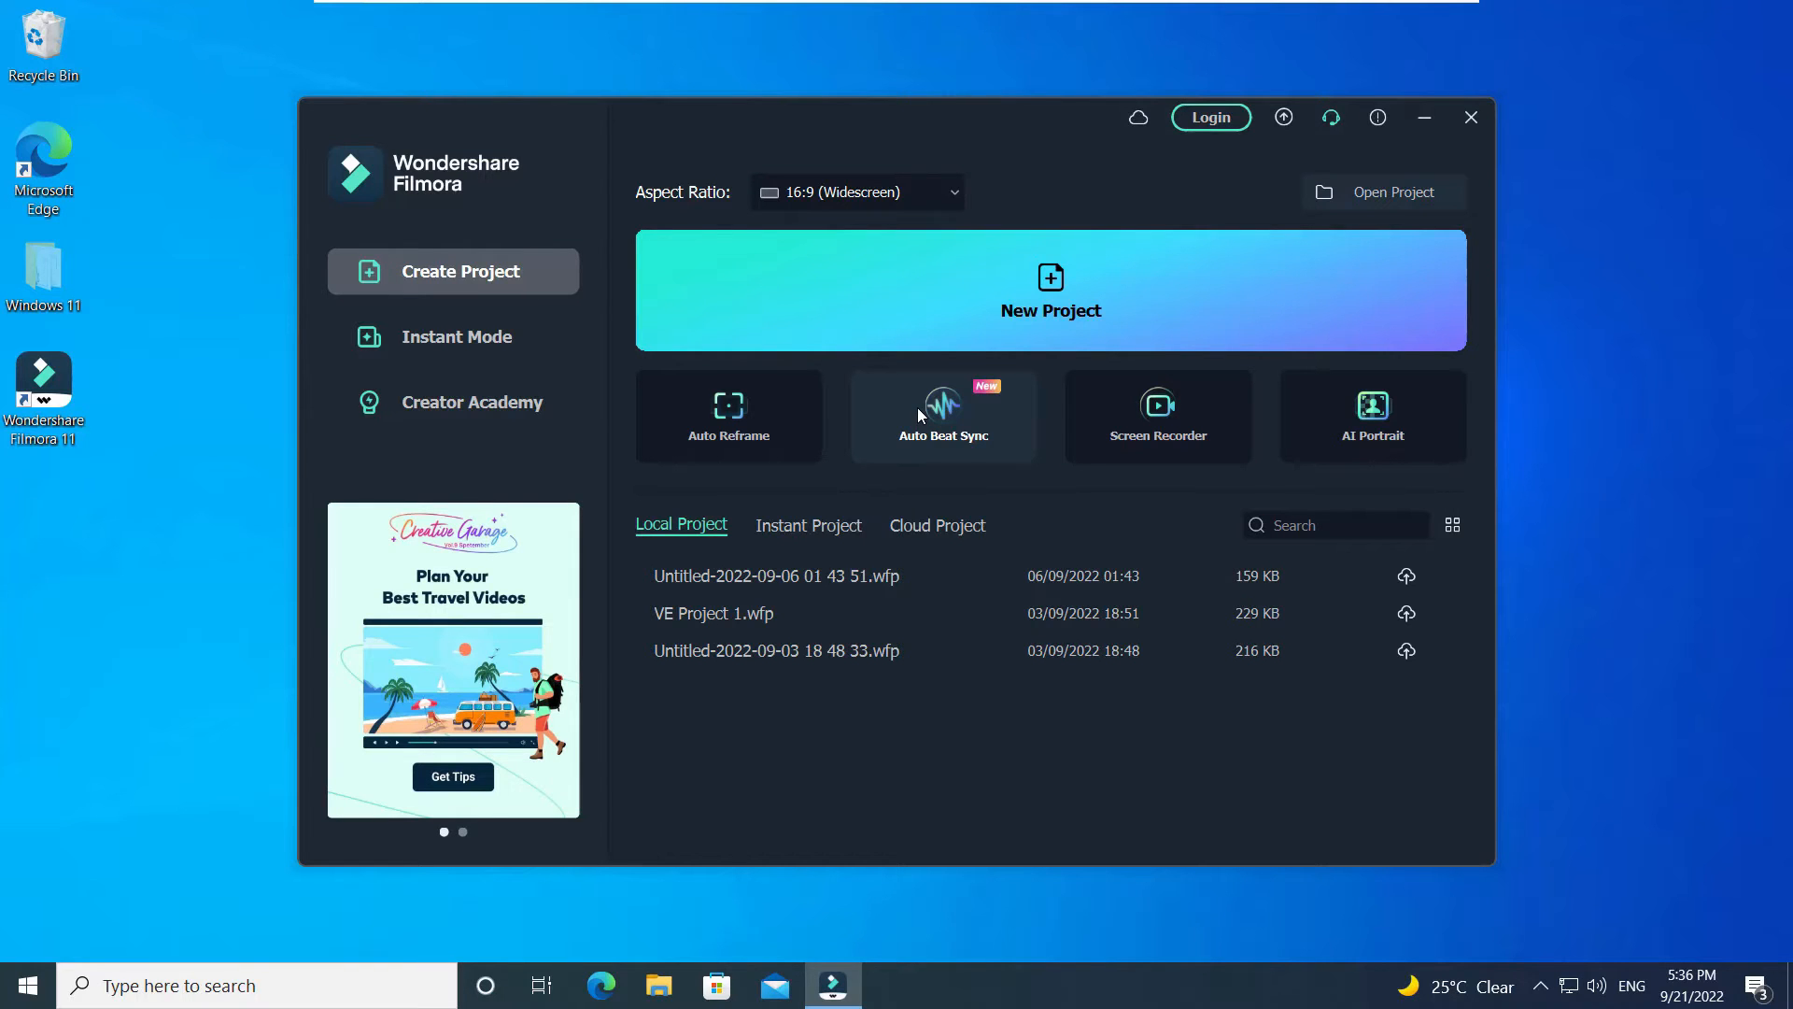
left_click(1476, 107)
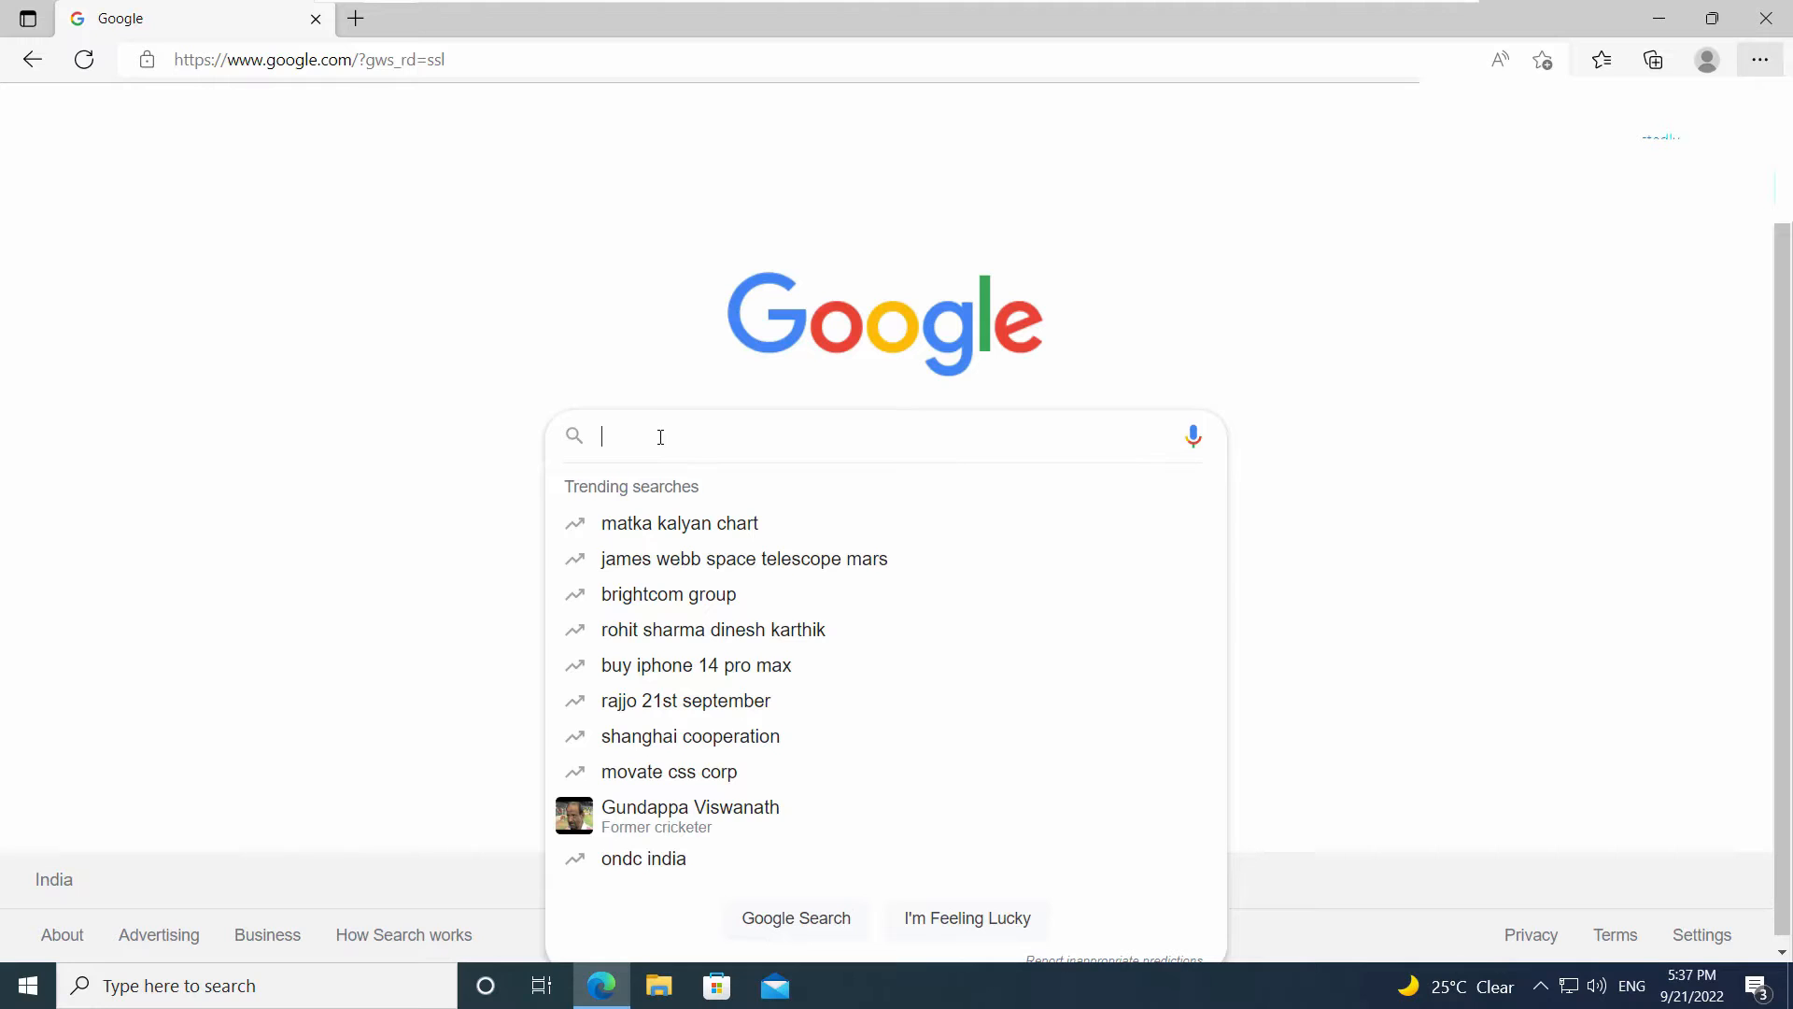
Step: Search Google for "filmora 11" and look through the results down to the videos section
type("filmora 11")
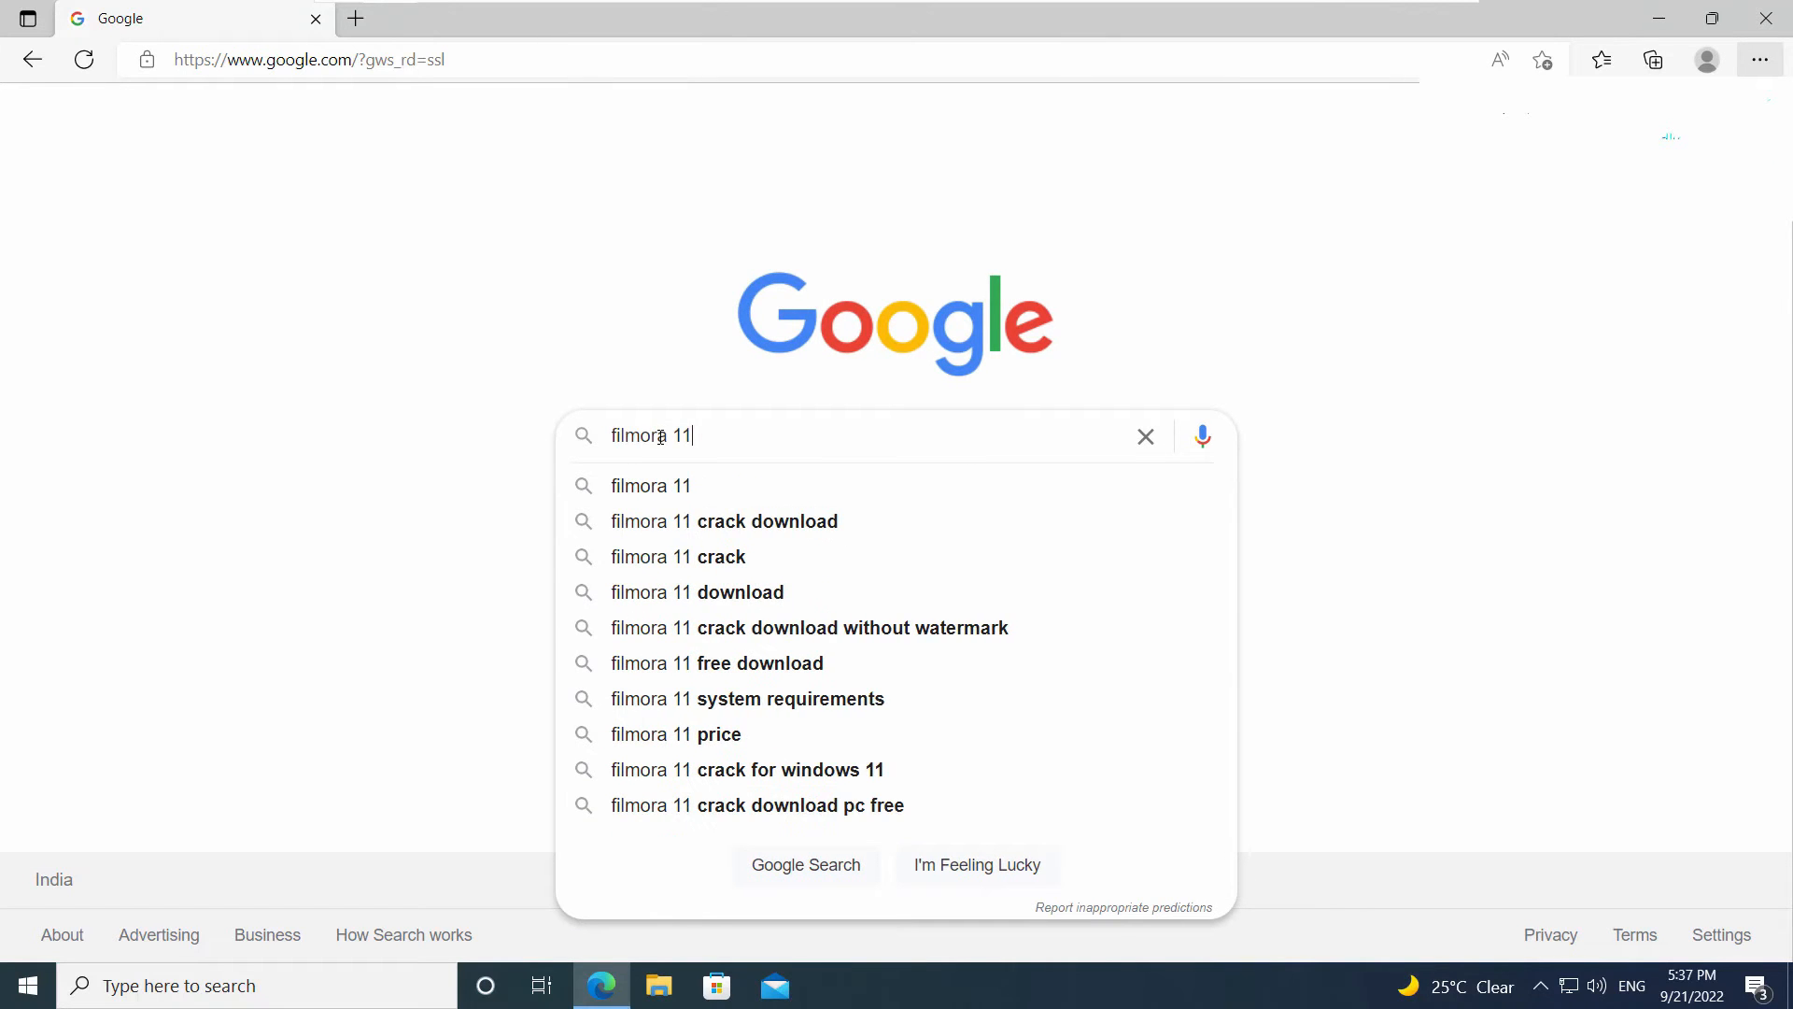
key("Return")
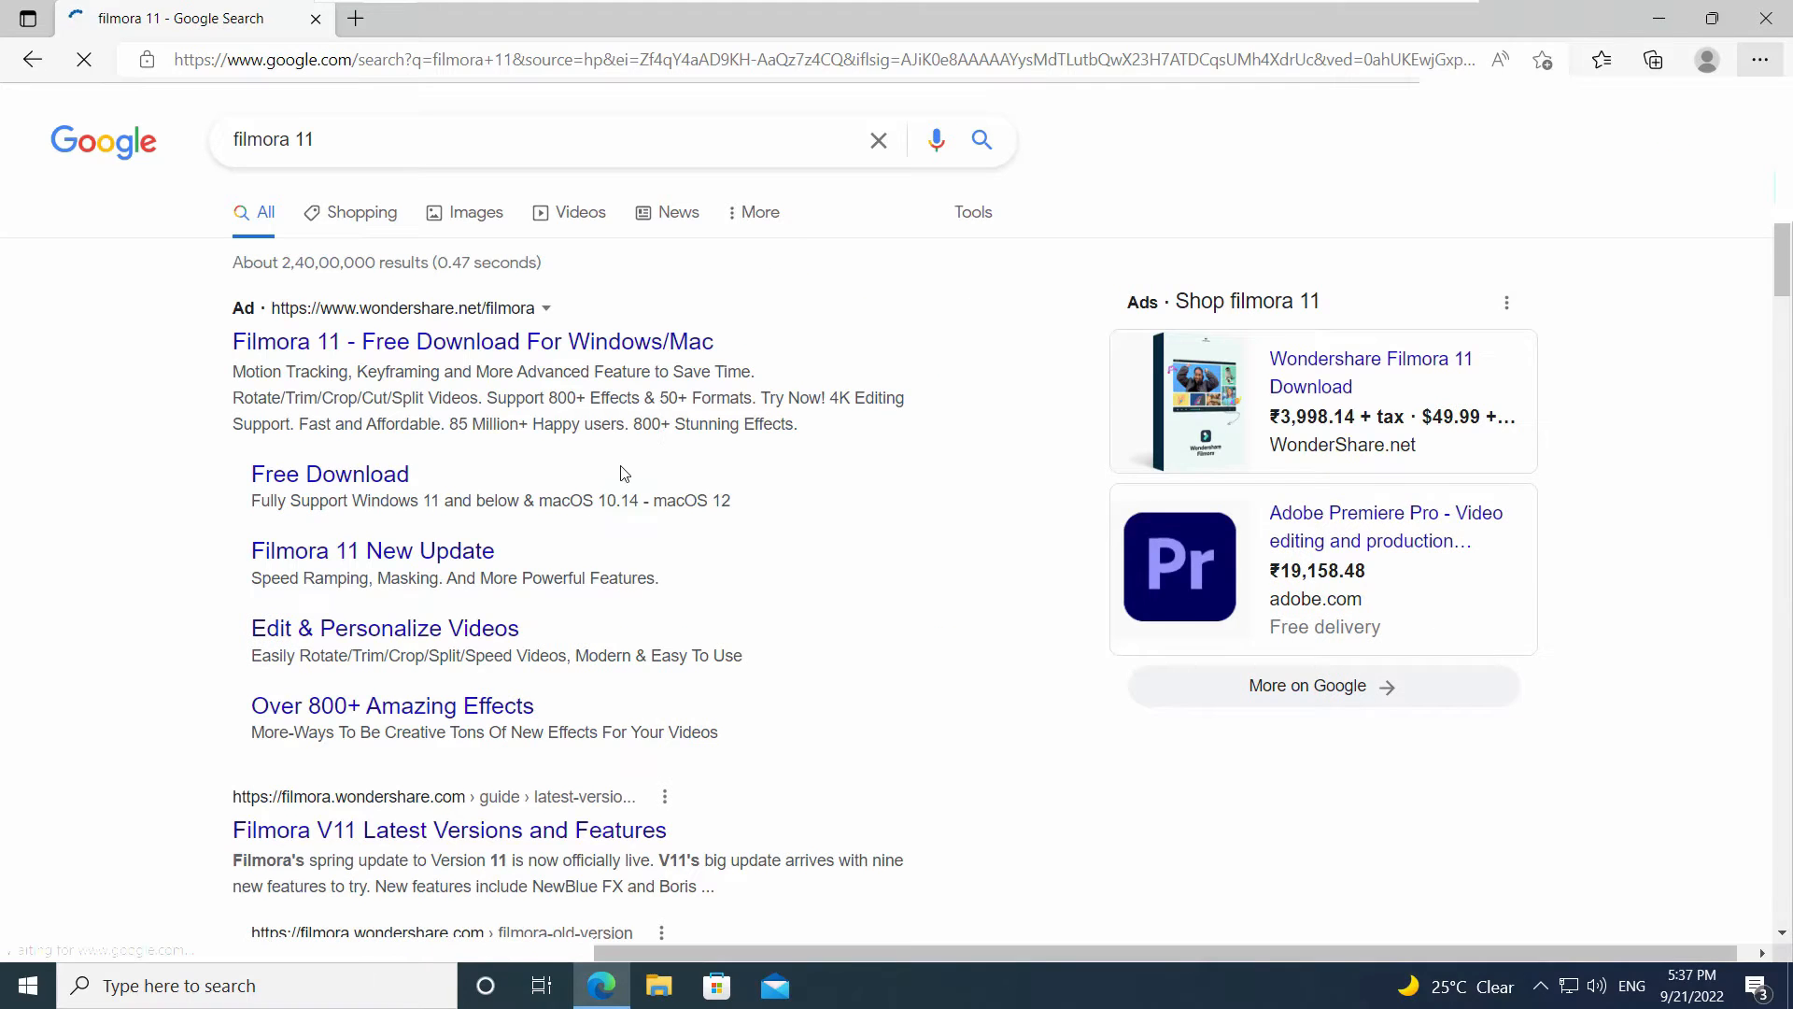
scroll(616, 477, "down", 1)
scroll(616, 476, "down", 4)
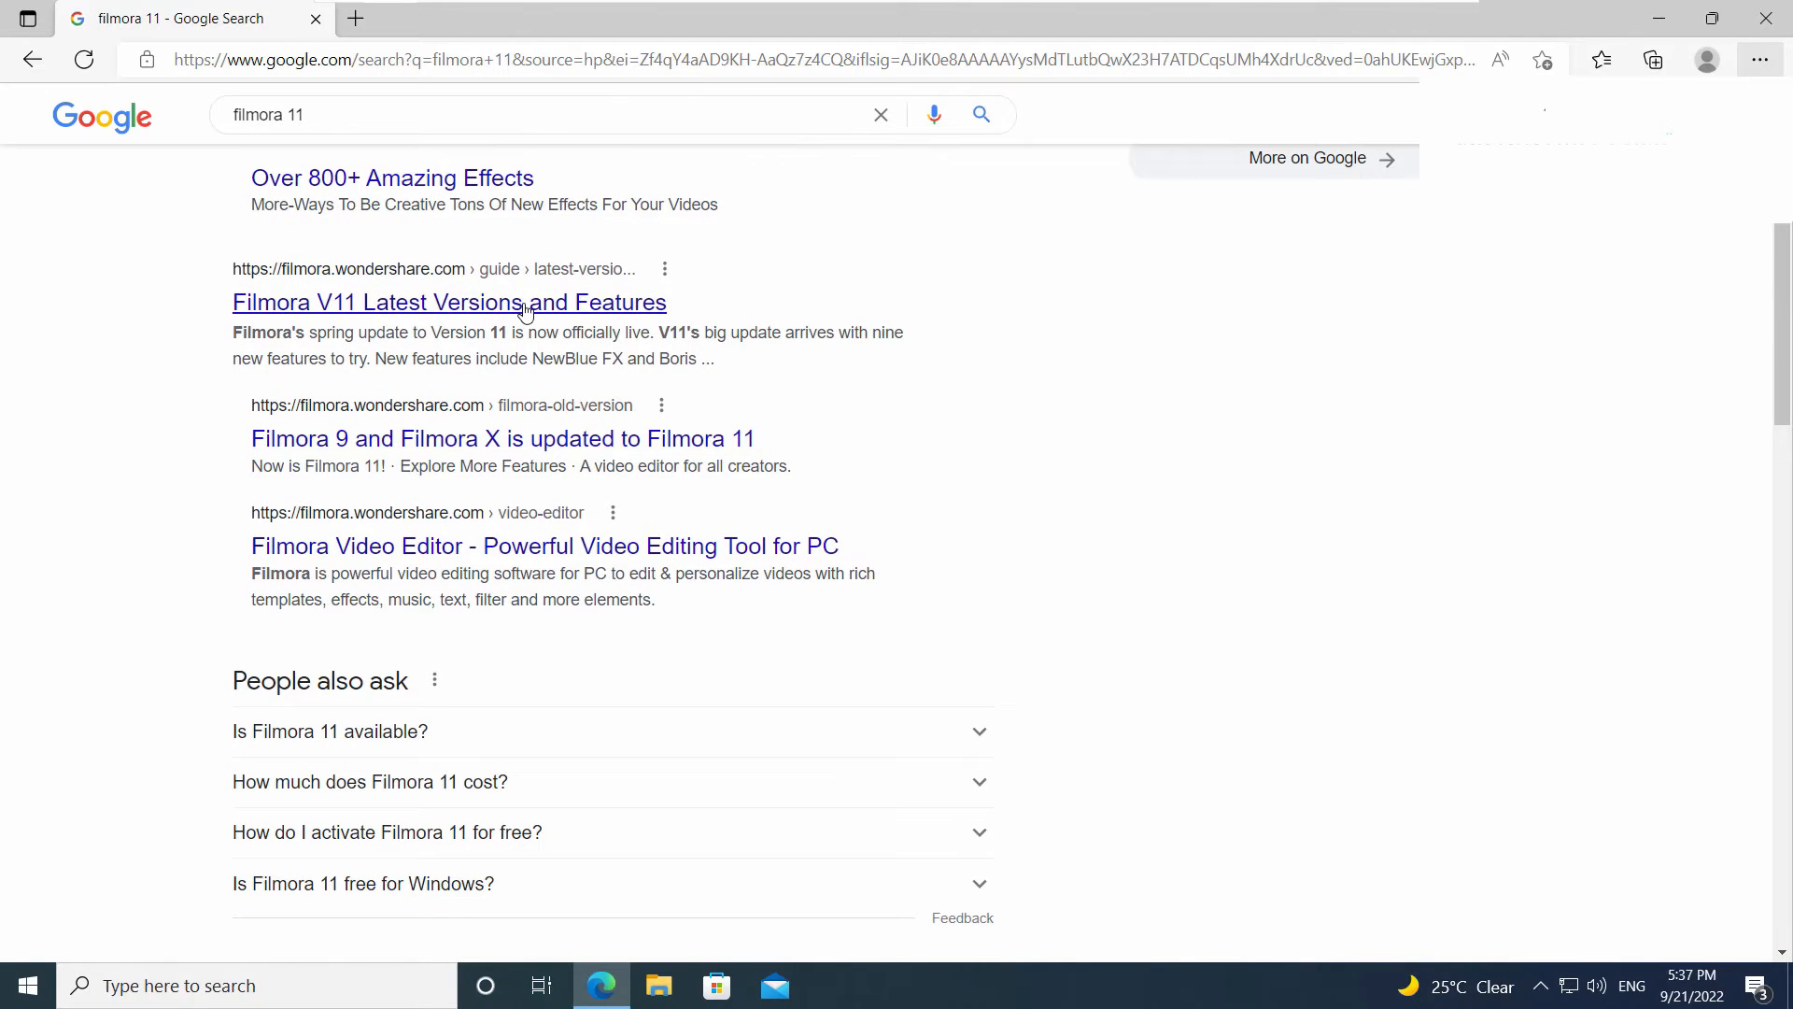
scroll(537, 317, "down", 4)
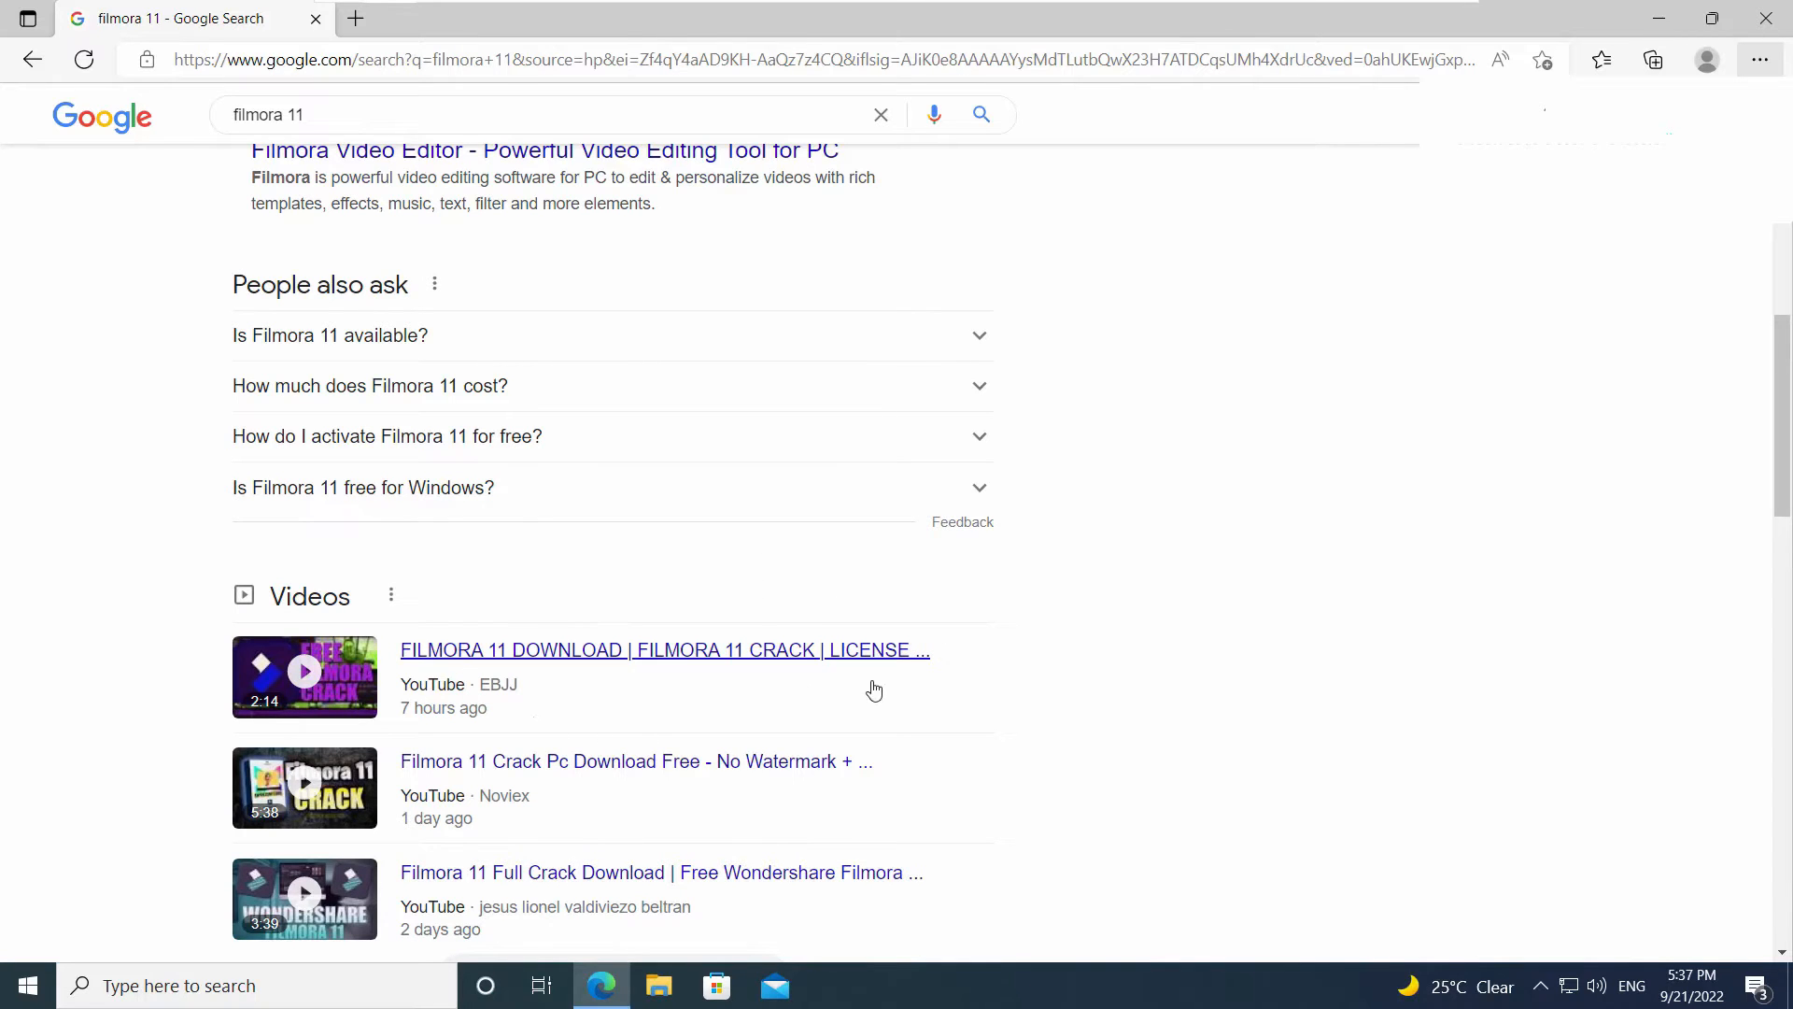
scroll(727, 685, "down", 1)
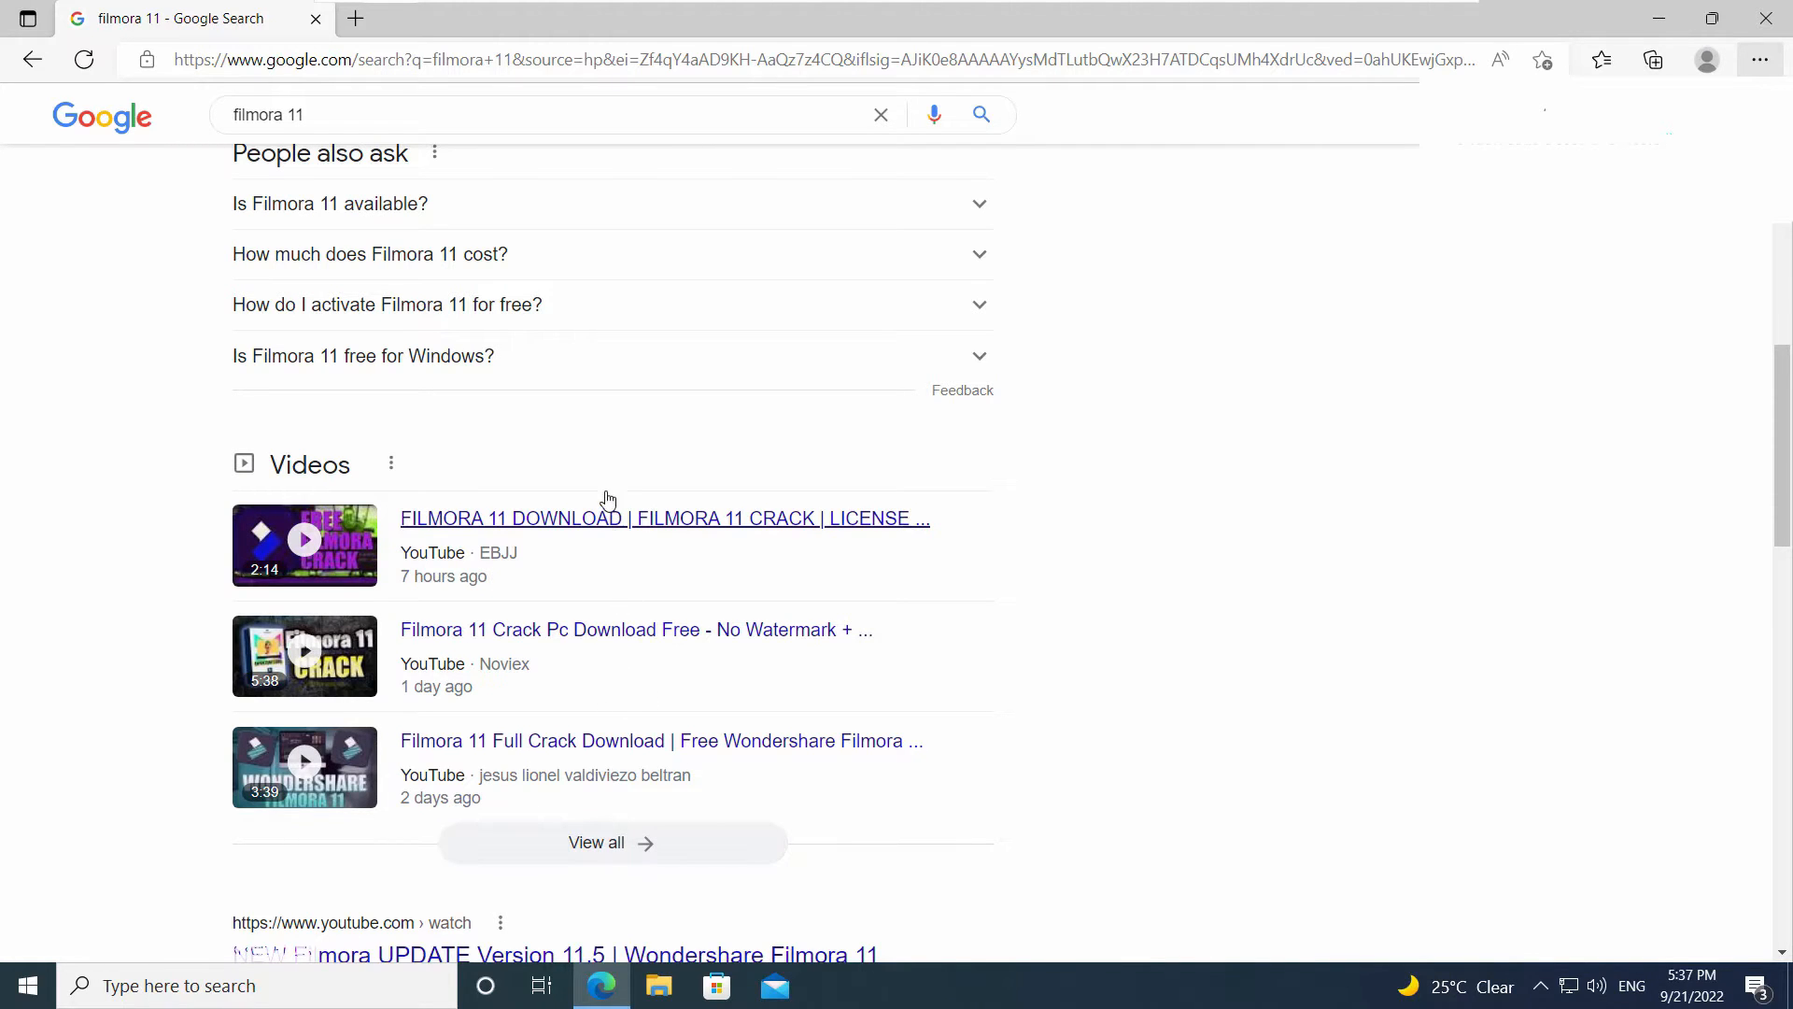
Step: View the YouTube result "FILMORA 11 DOWNLOAD | FILMORA 11 CRACK" in a new tab with its full description, and close the browser
middle_click(606, 529)
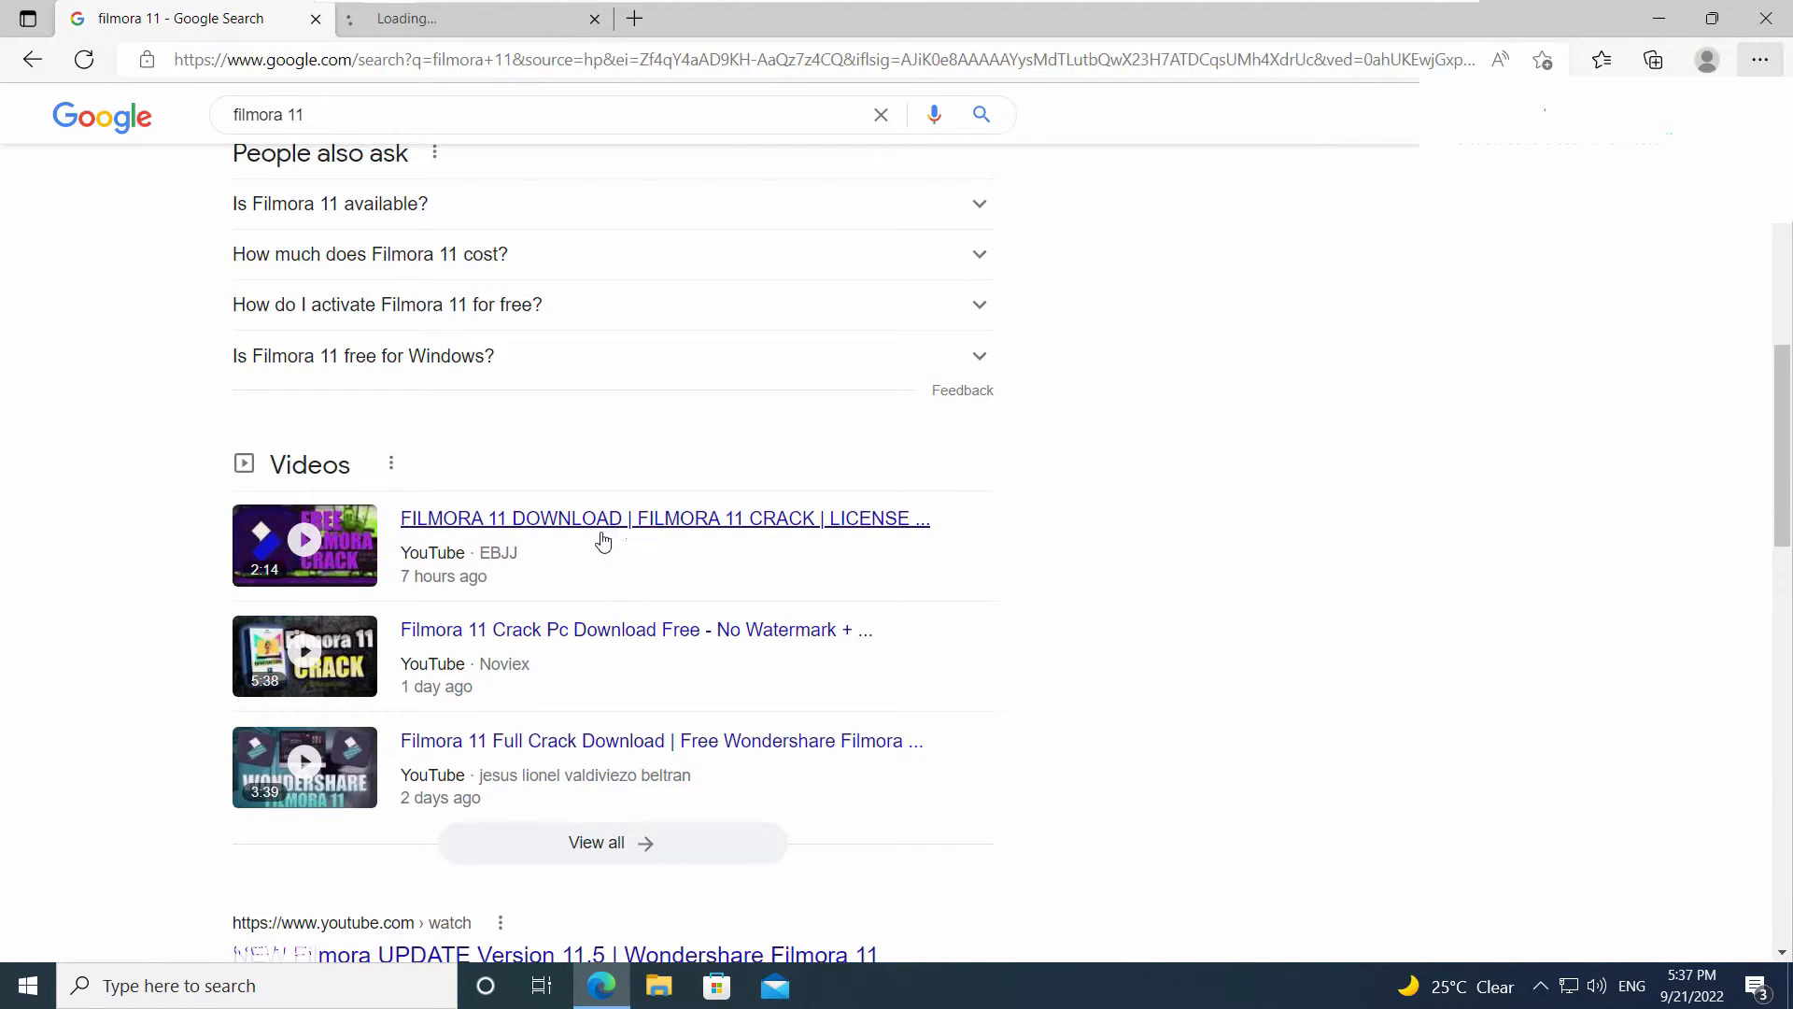
left_click(540, 24)
scroll(66, 722, "down", 4)
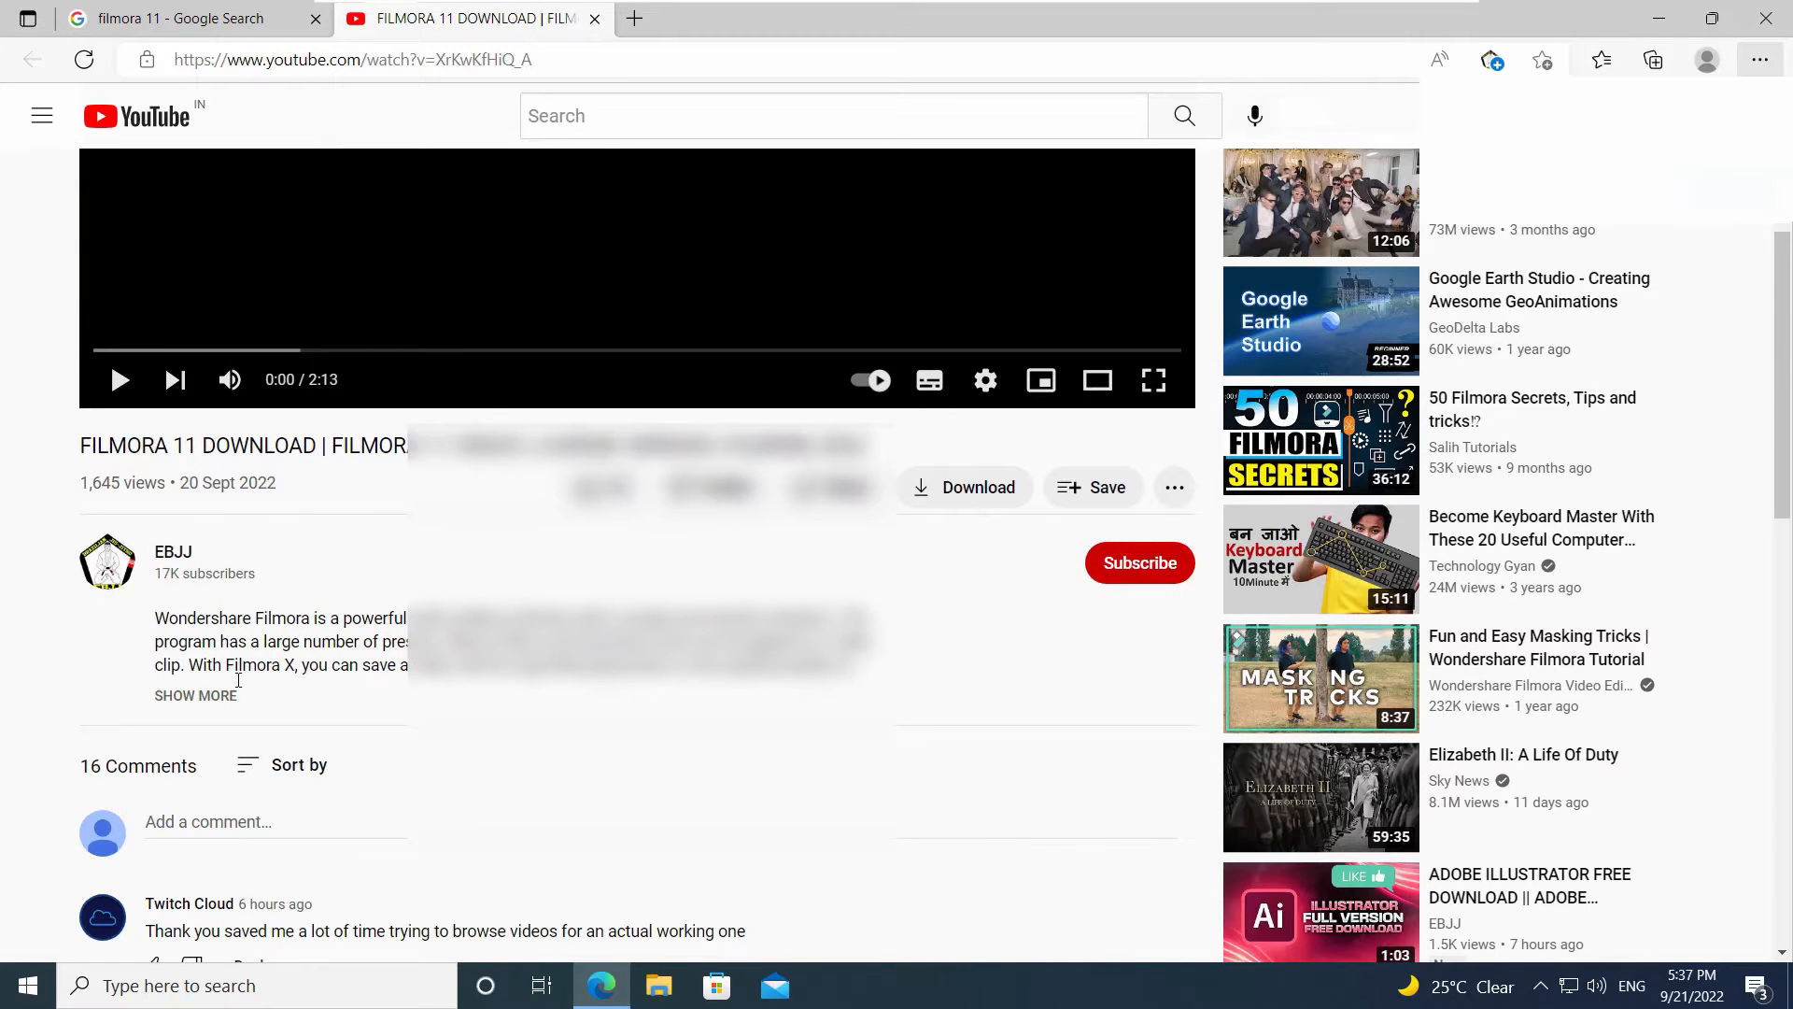
left_click(225, 702)
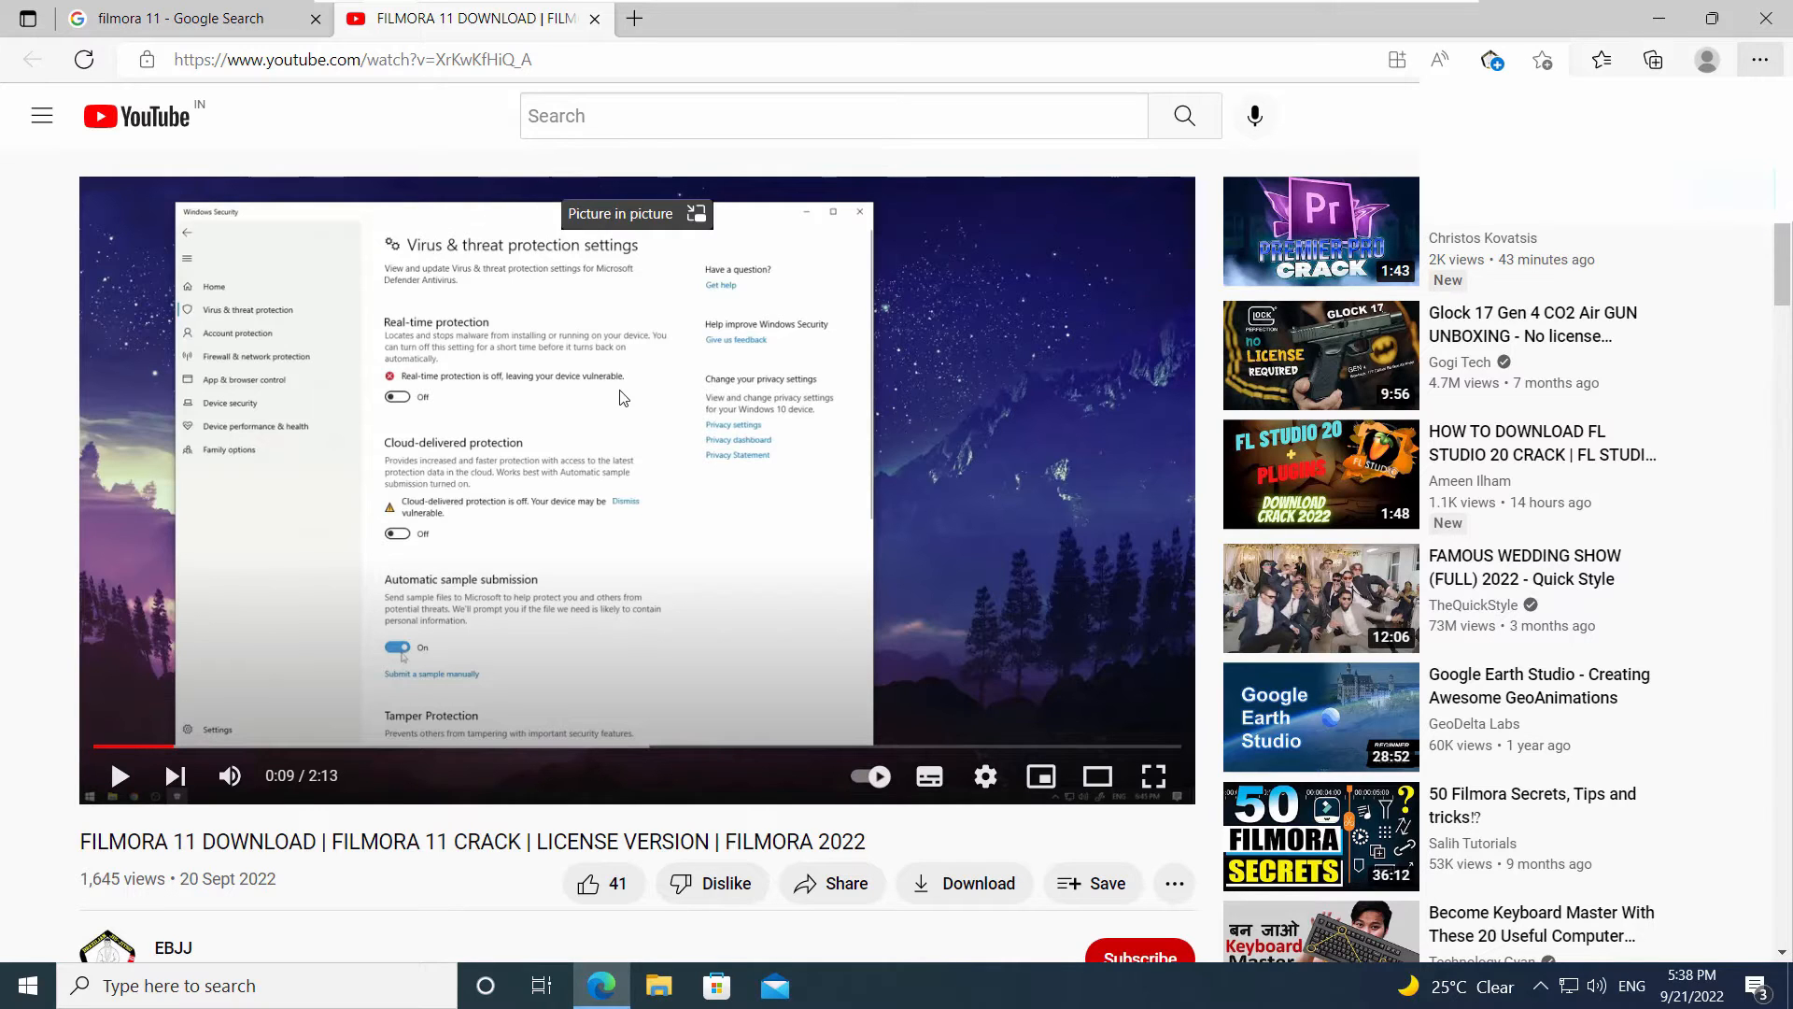
left_click(1760, 20)
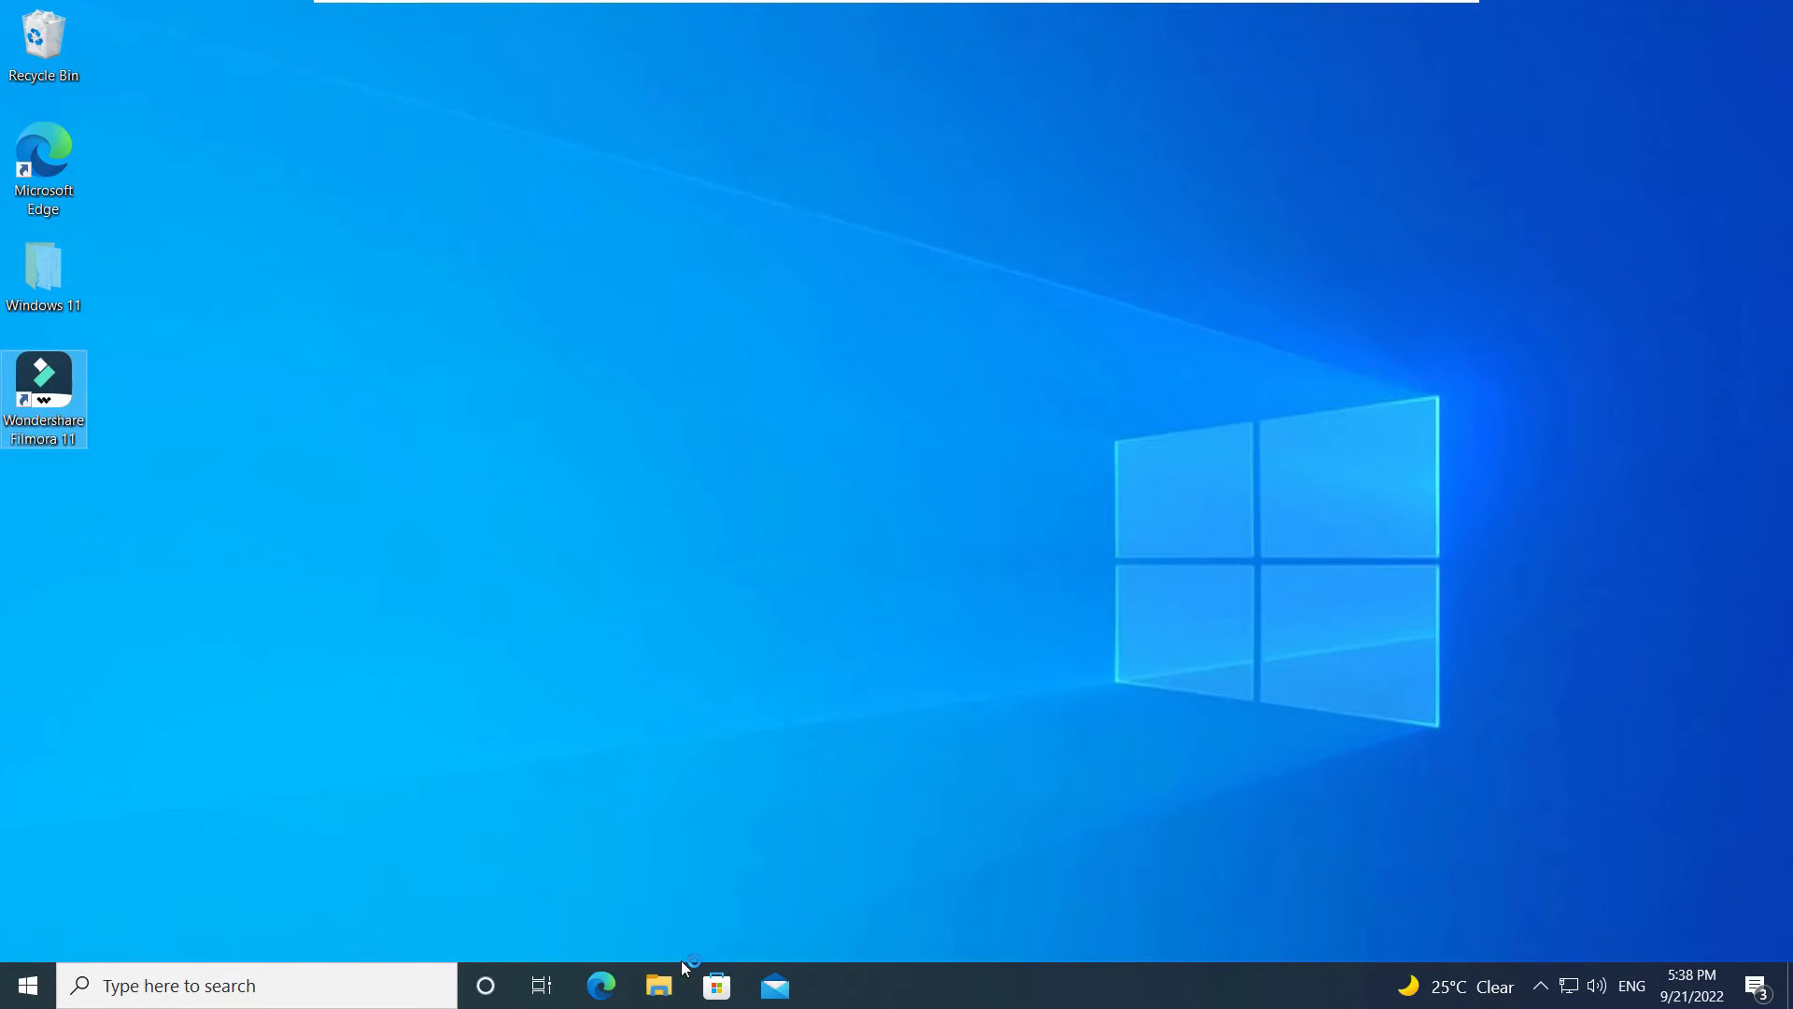
Step: Extract the Loader Ver3.1 (1) archive in Downloads to its own folder, entering the archive password
left_click(659, 985)
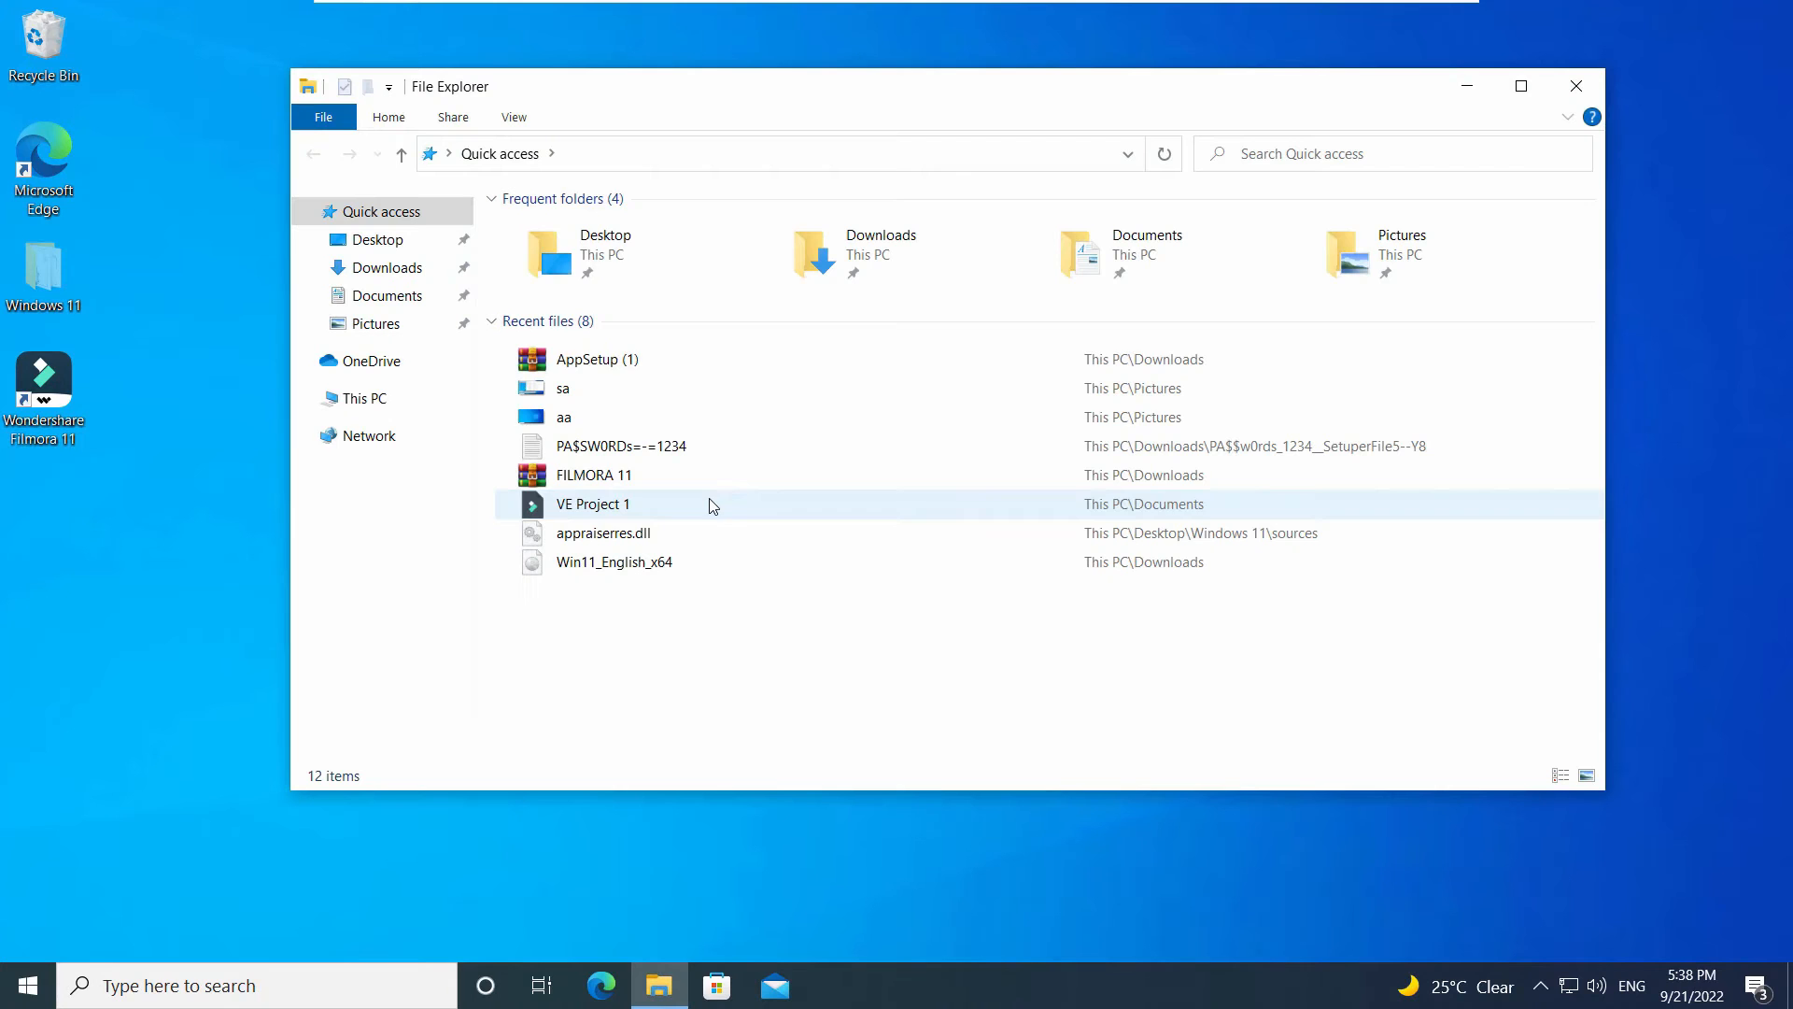
left_click(389, 269)
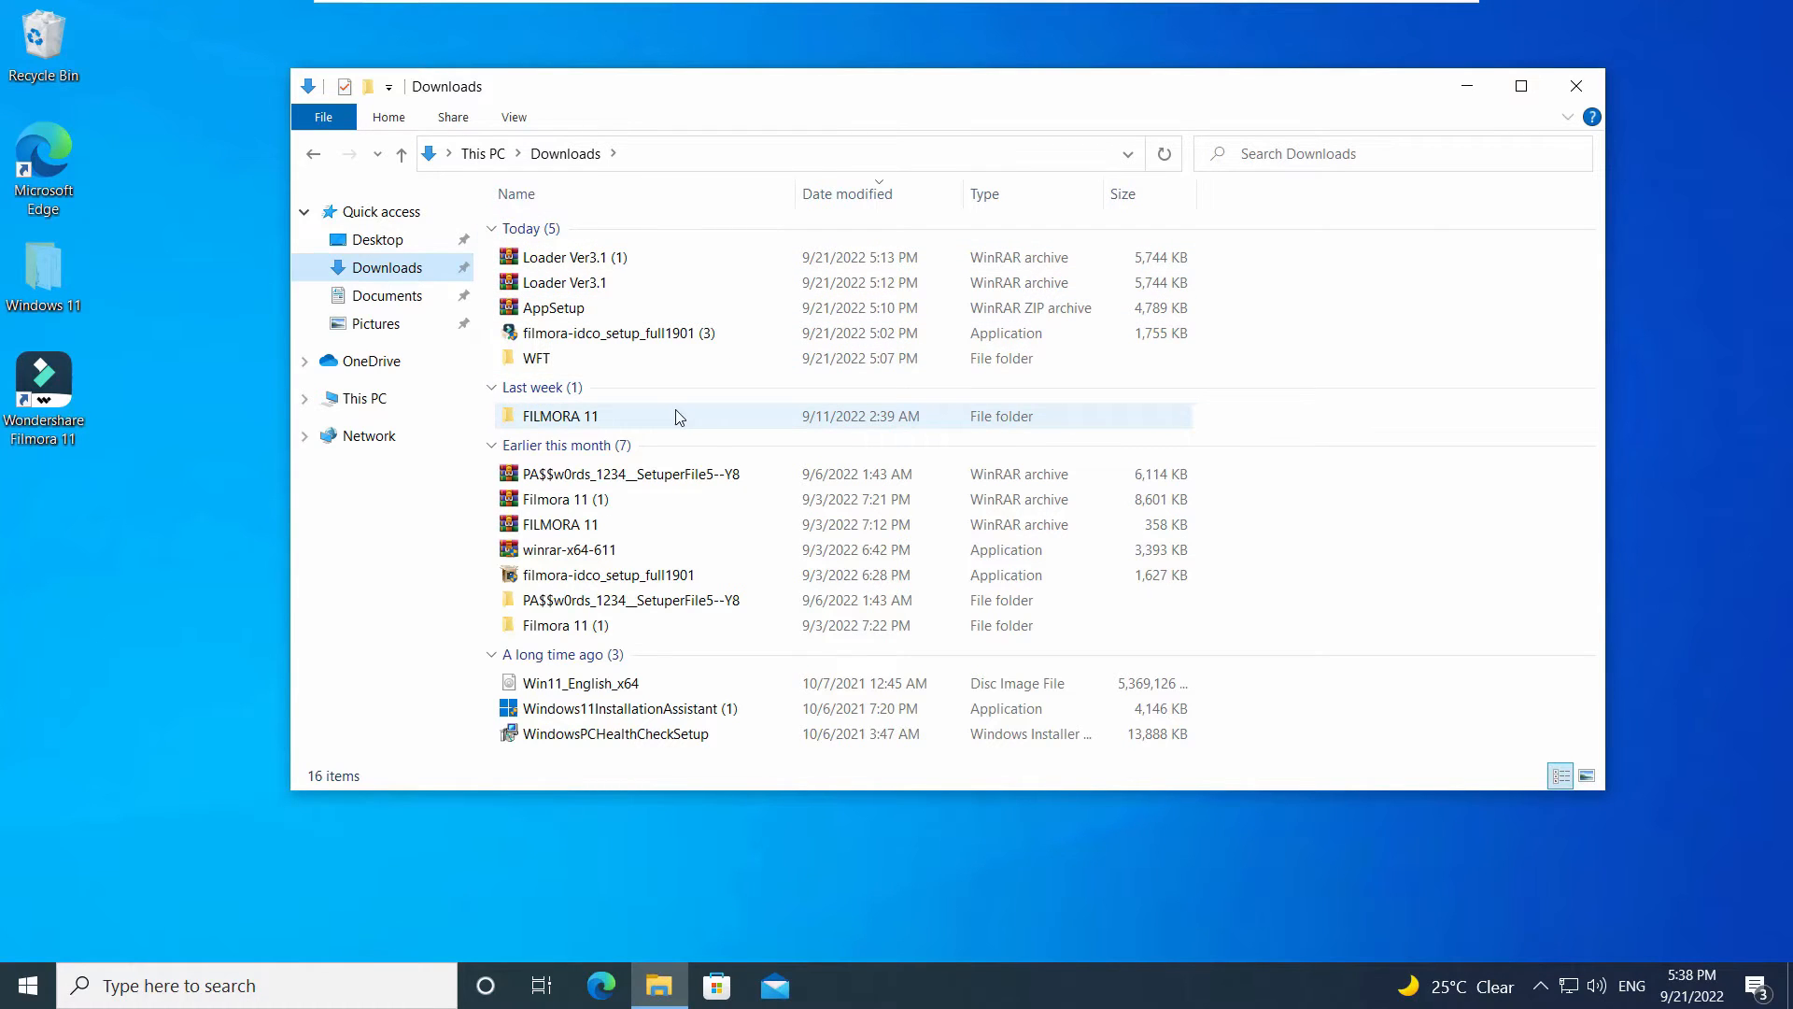
left_click(702, 264)
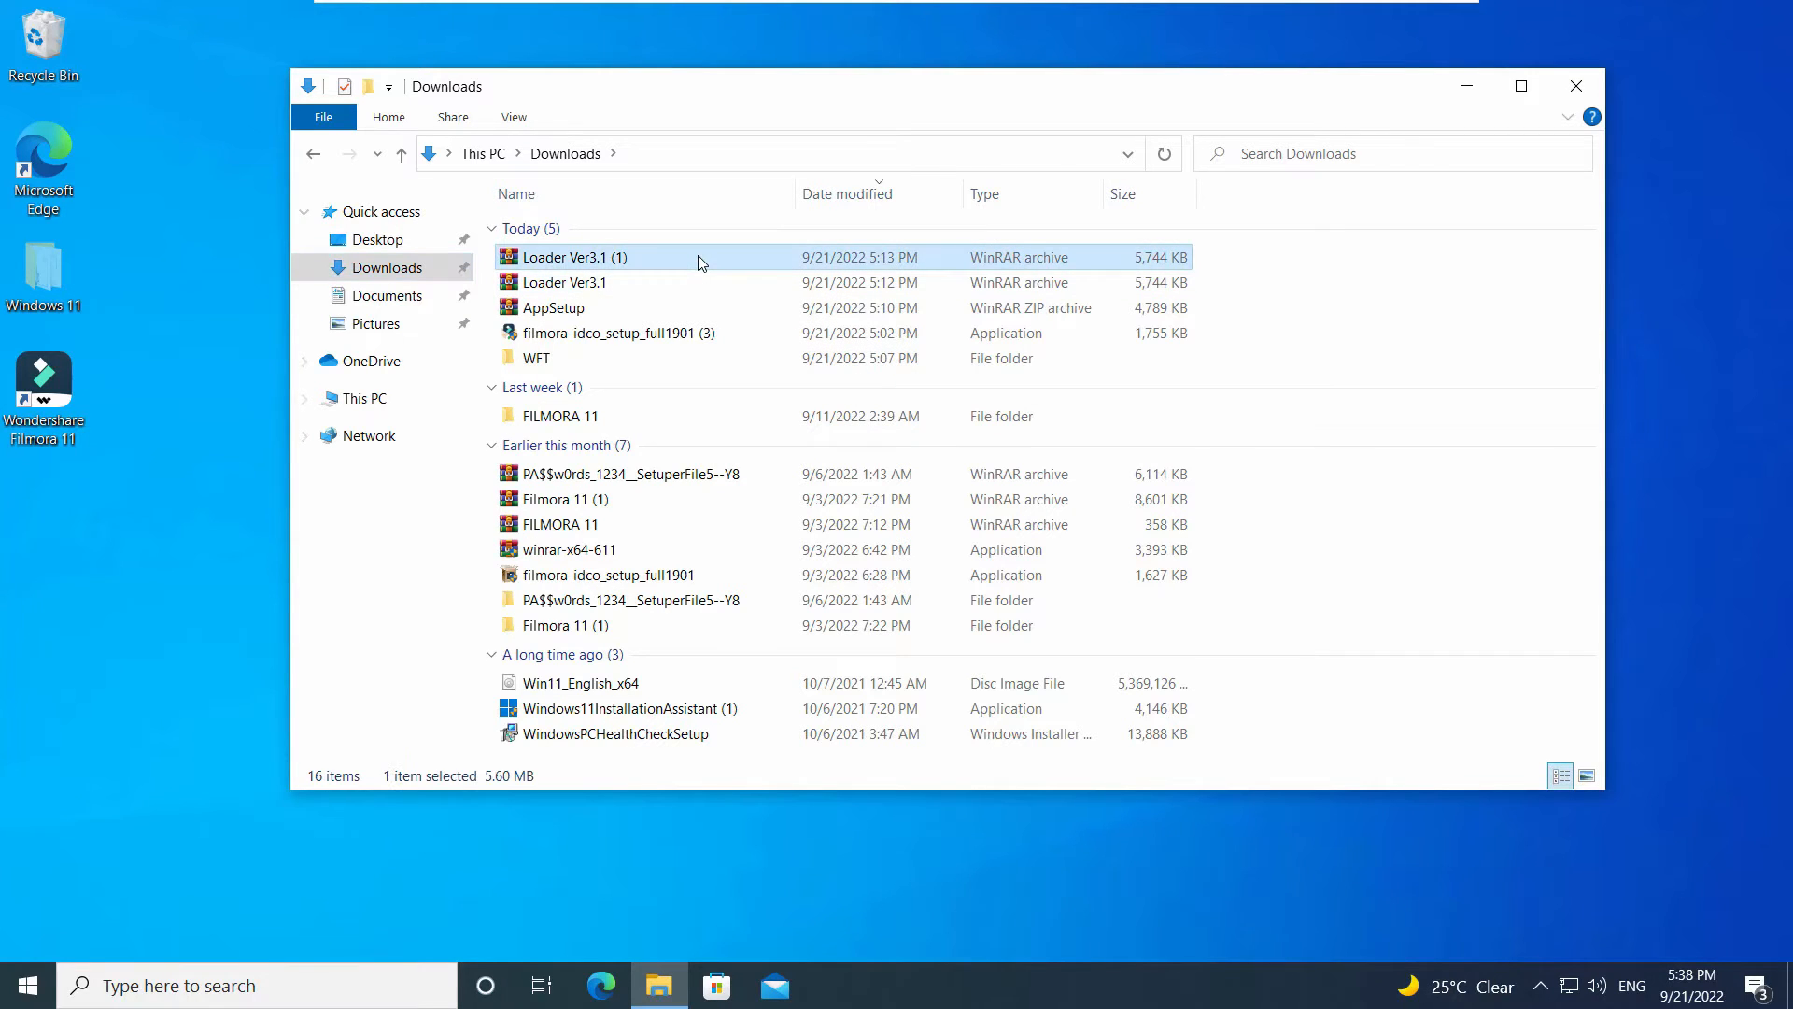
right_click(699, 257)
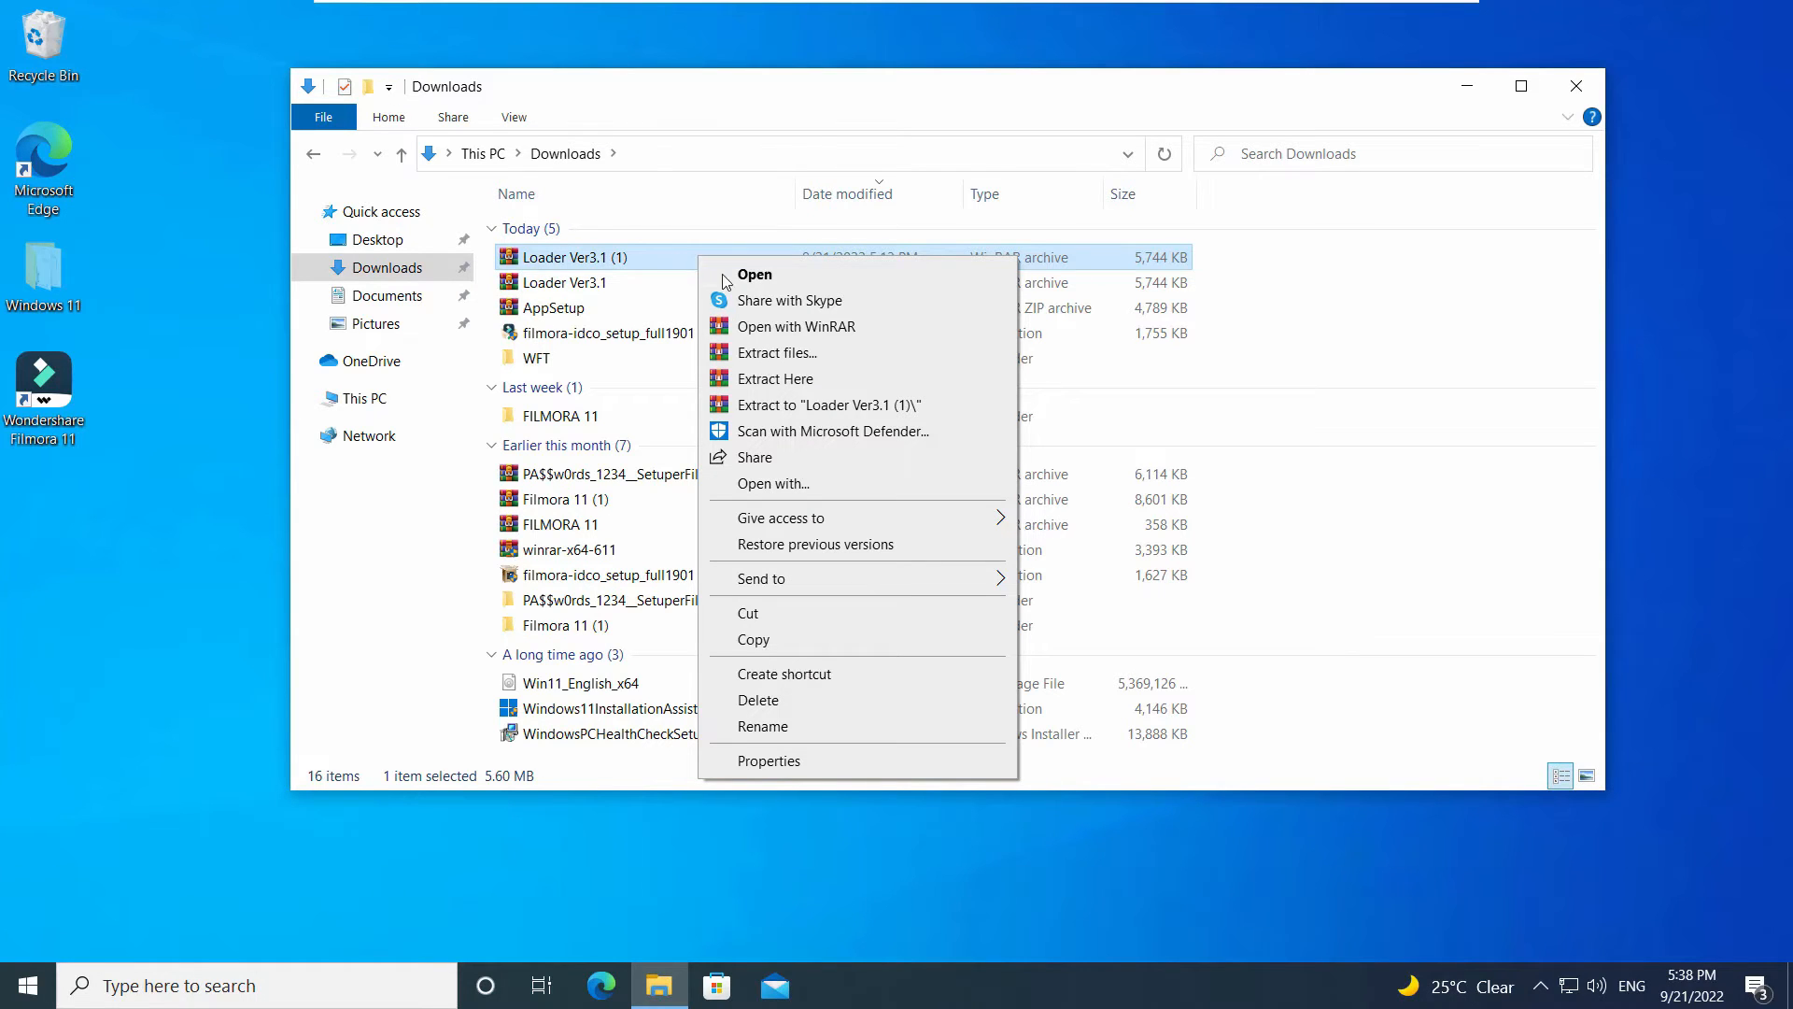
left_click(884, 414)
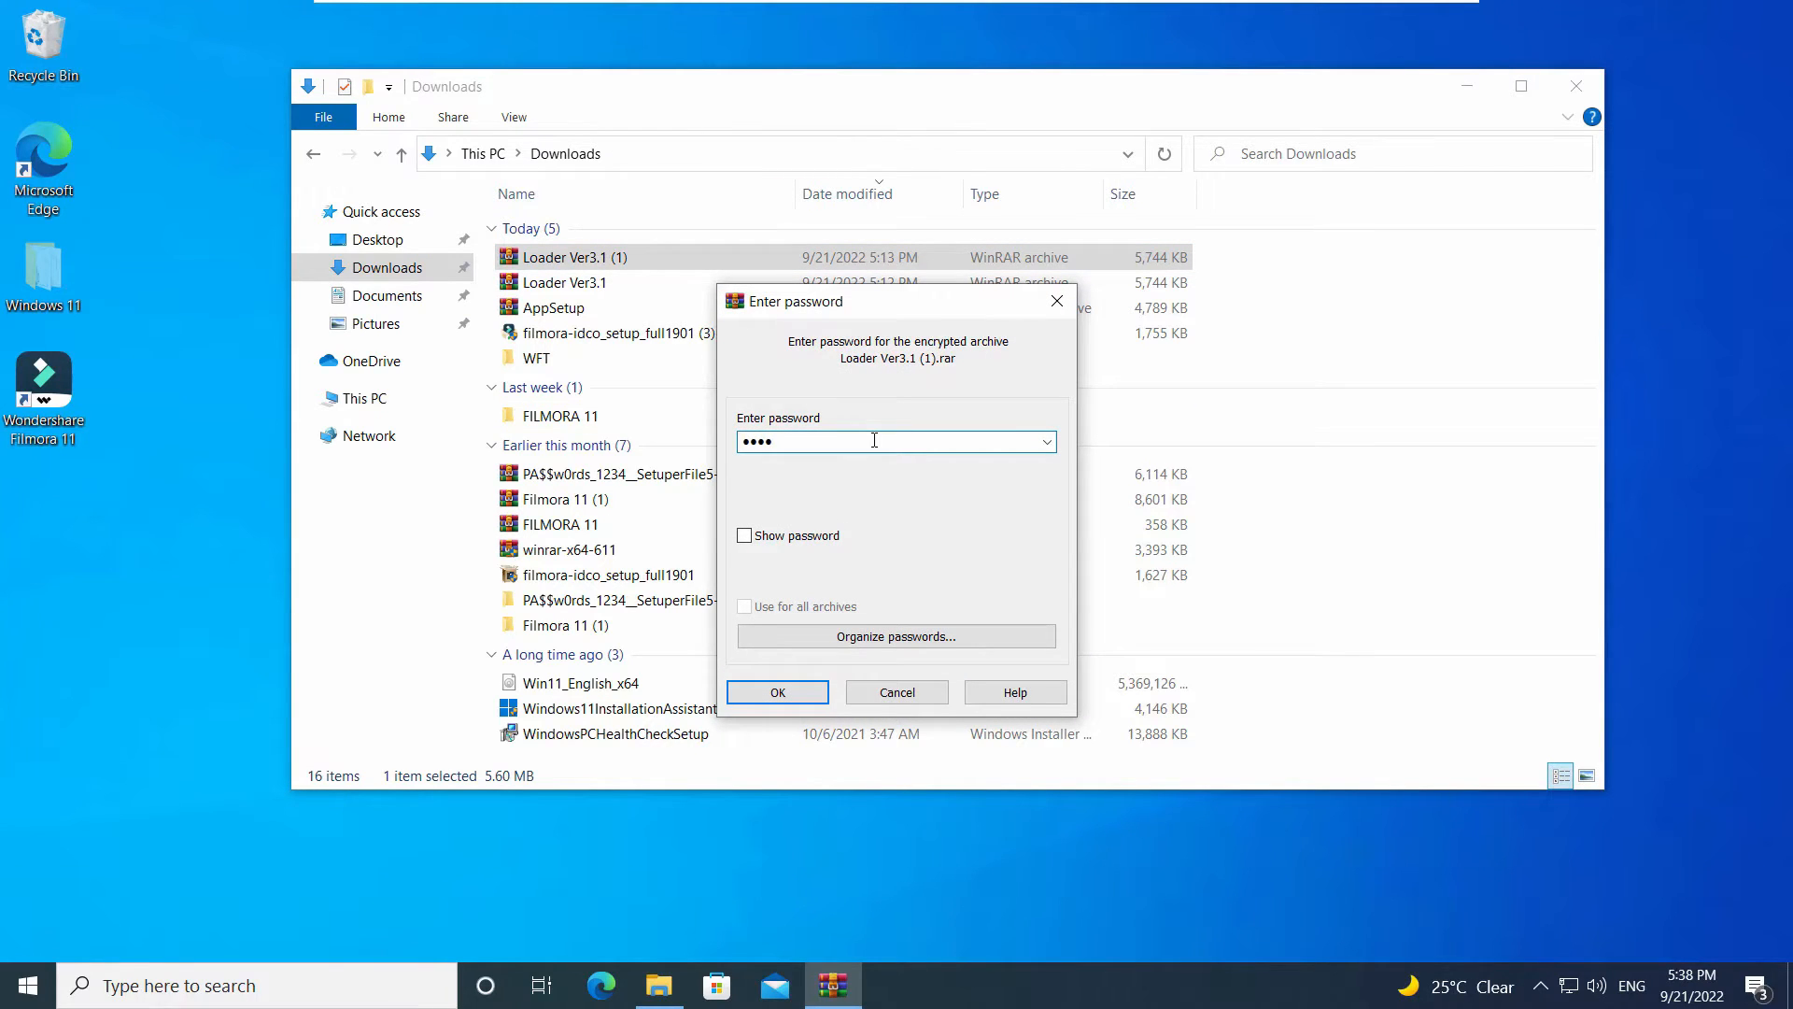
key("Return")
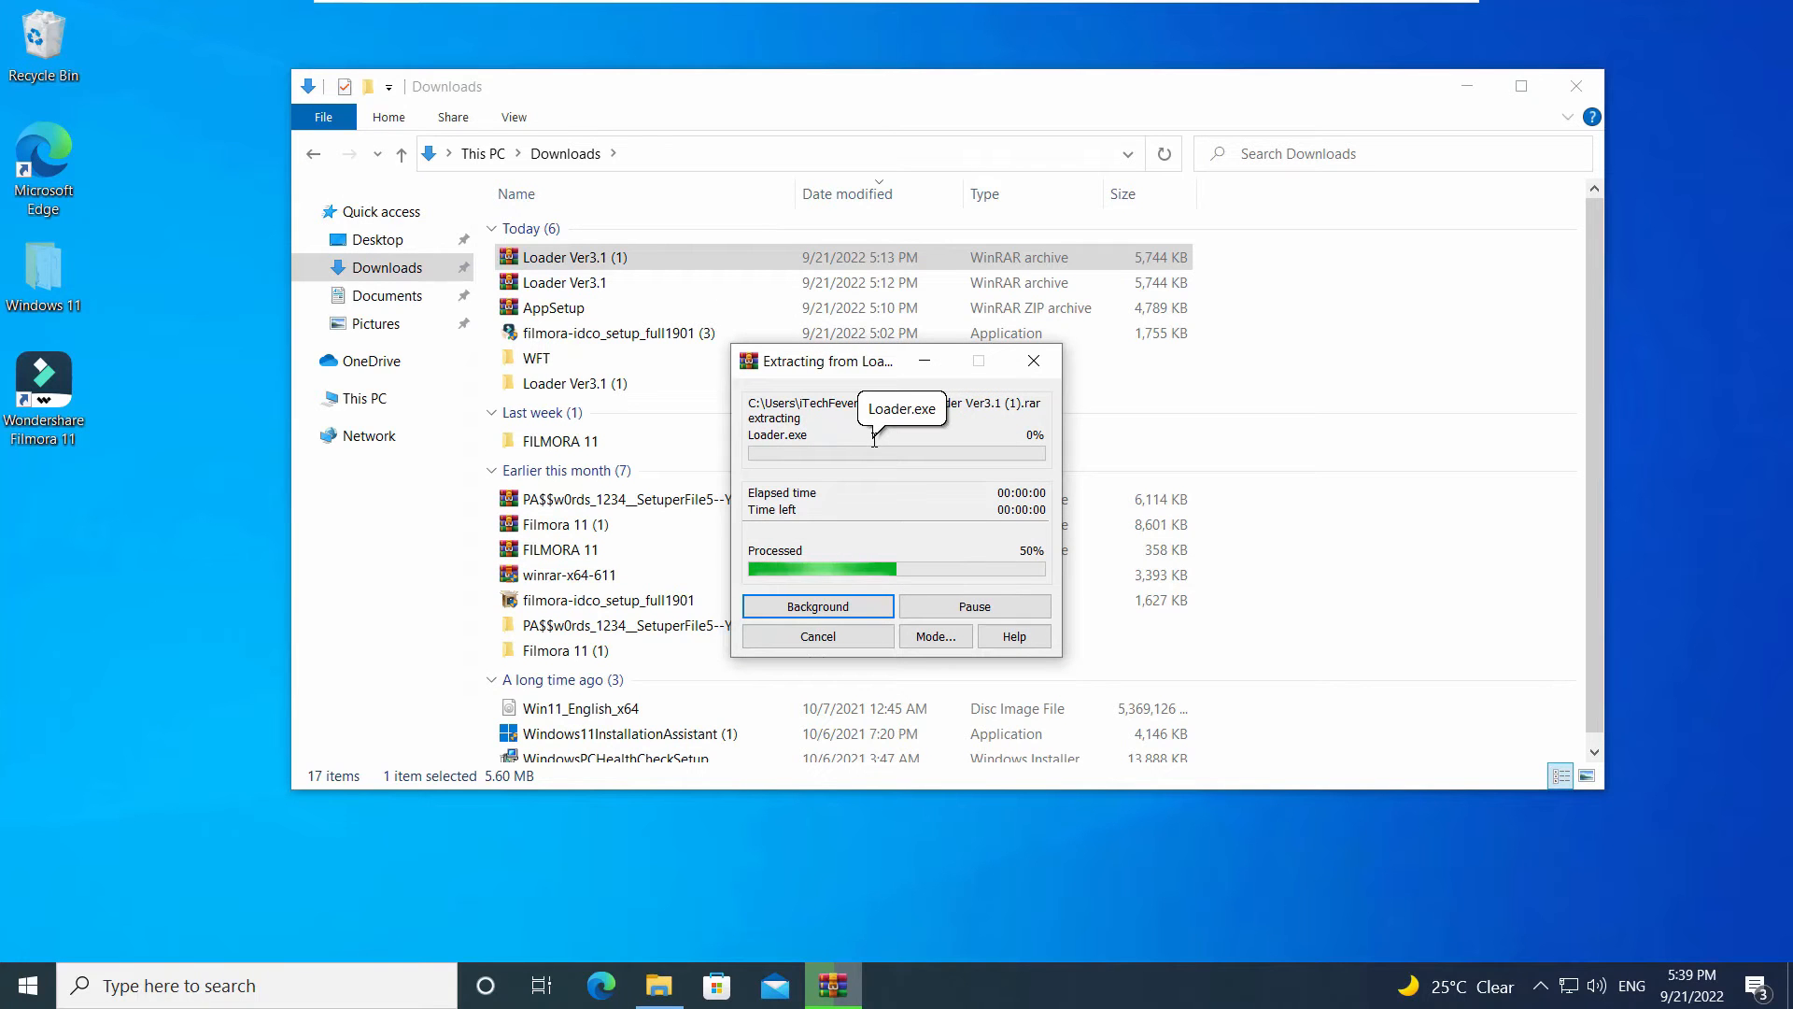
Step: Try to run the Loader application from the extracted Loader Ver3.1 (1) folder and return to Downloads
double_click(639, 384)
double_click(642, 290)
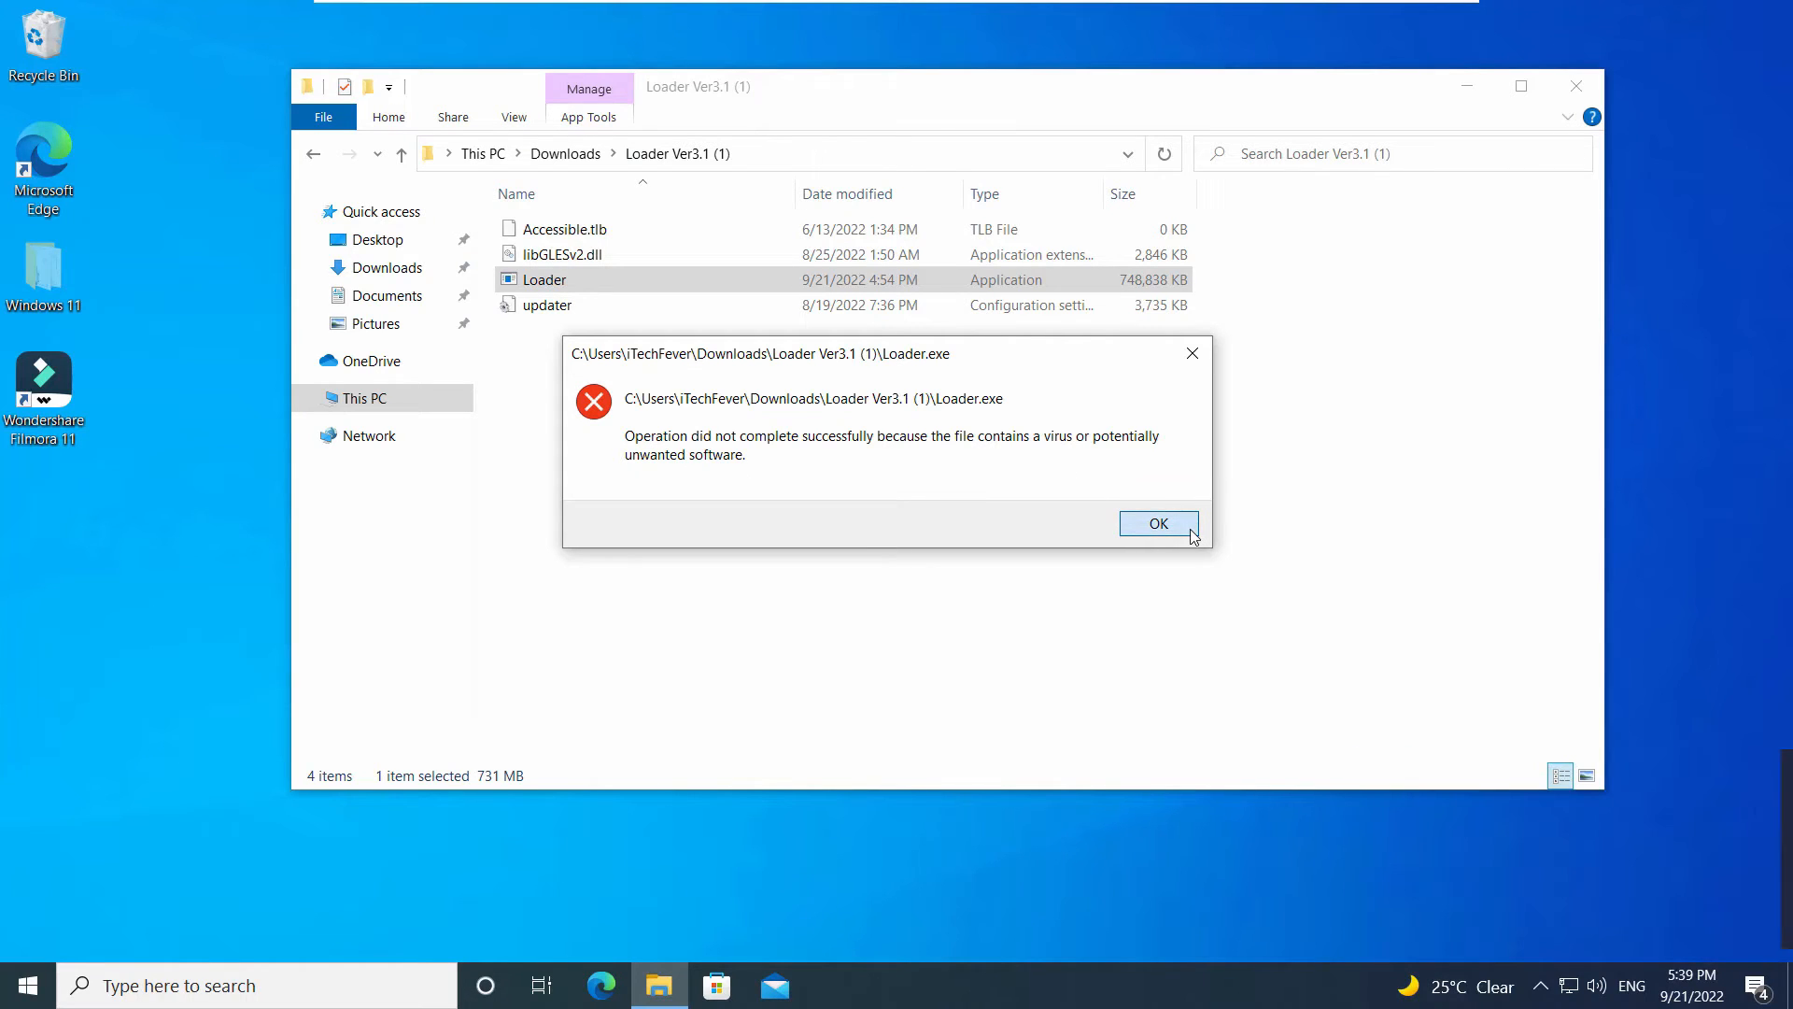
left_click(1158, 523)
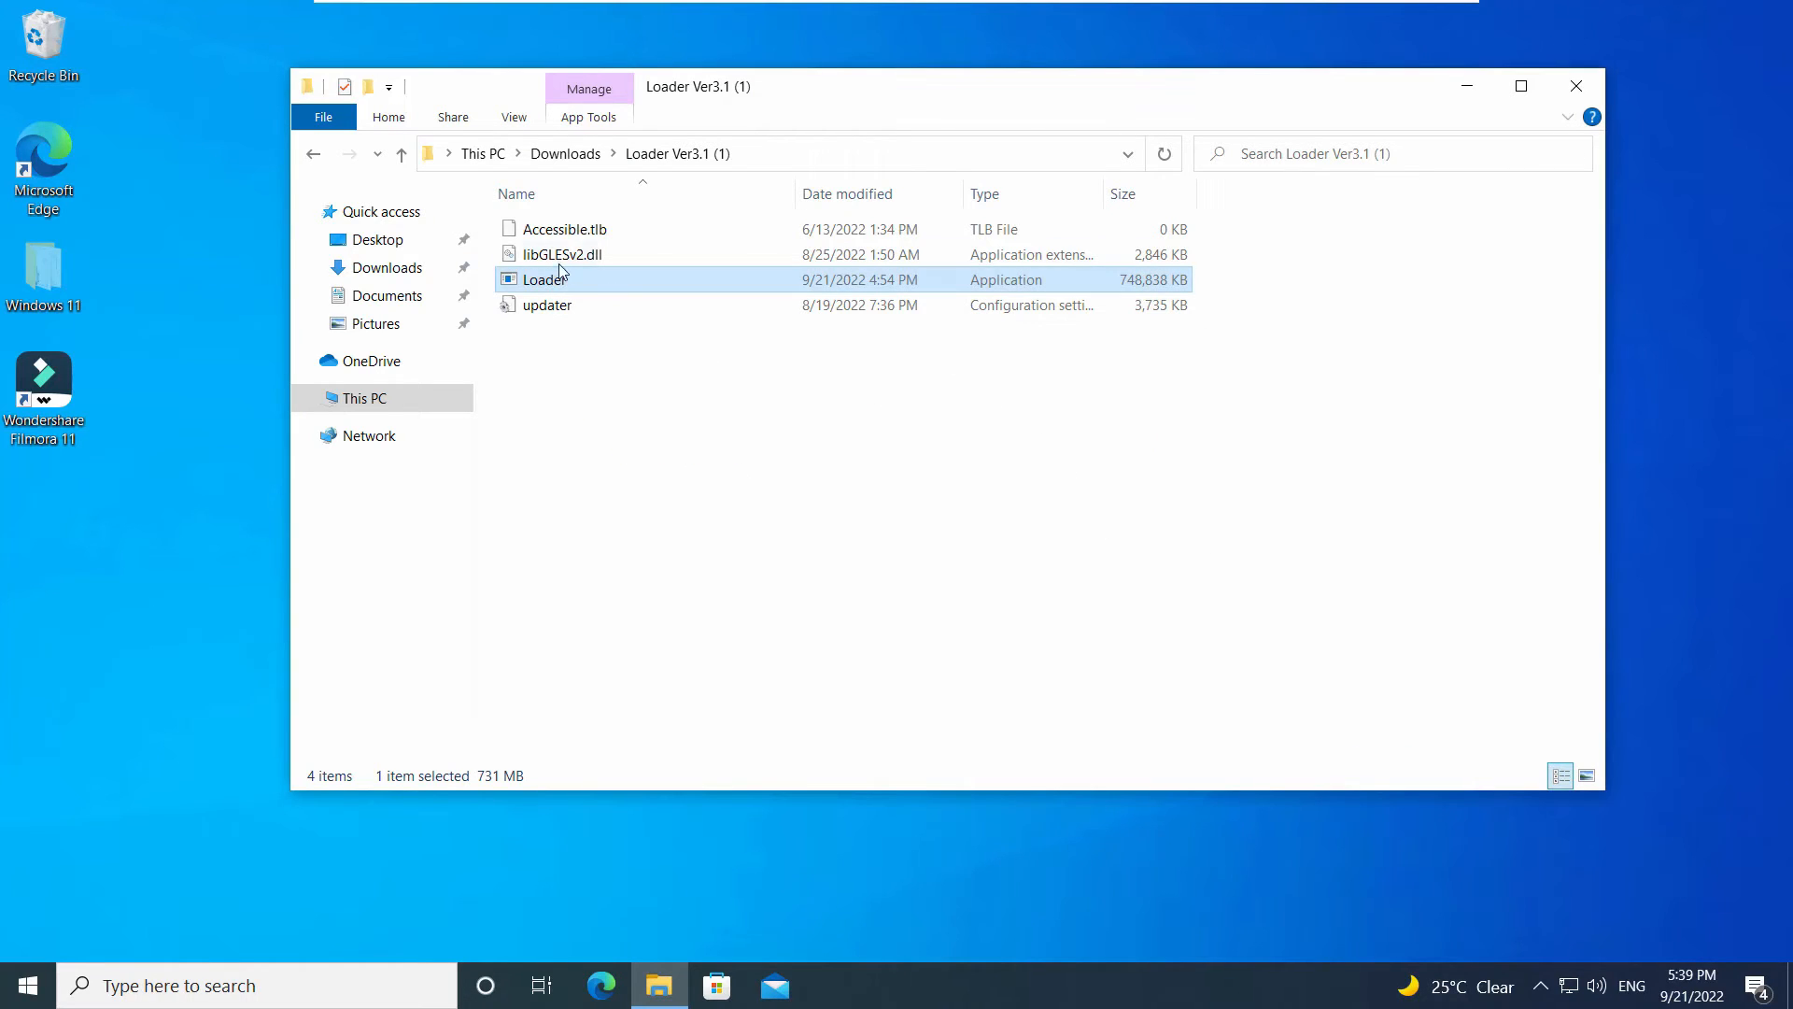
left_click(560, 160)
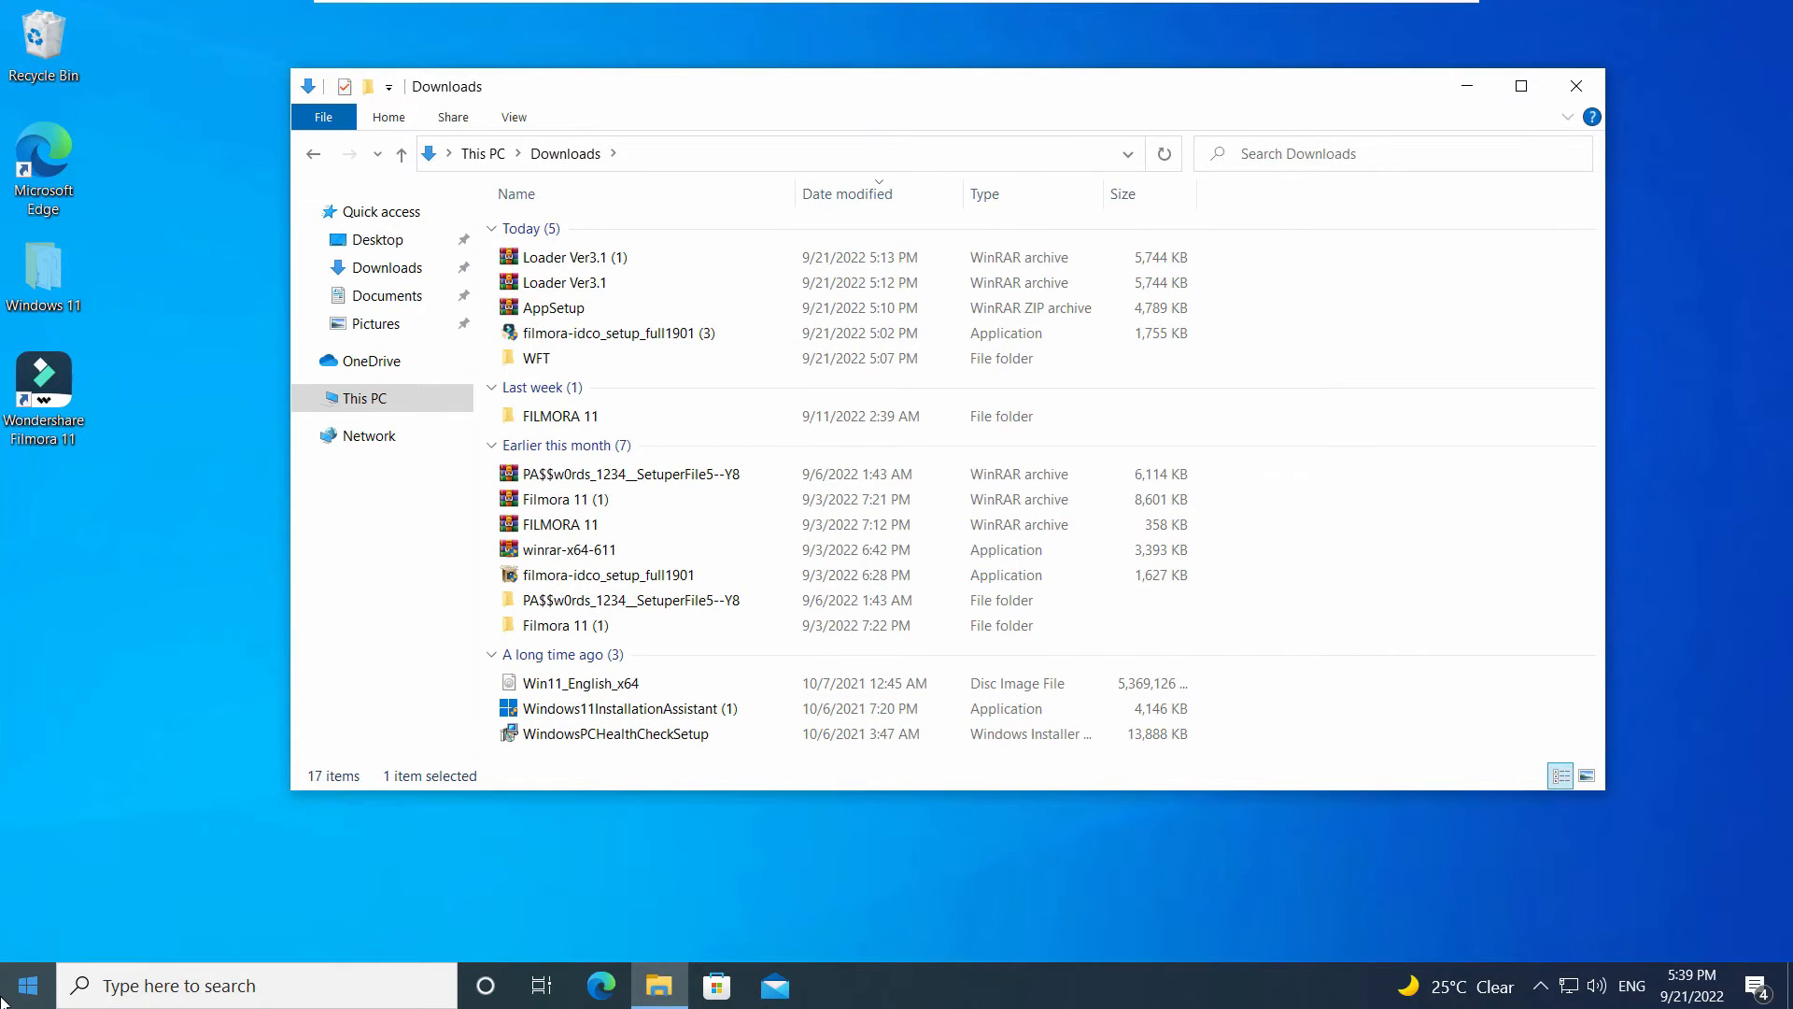
Step: Turn off Automatic sample submission and Tamper Protection in the Windows Security virus and threat protection settings
left_click(18, 973)
left_click(93, 874)
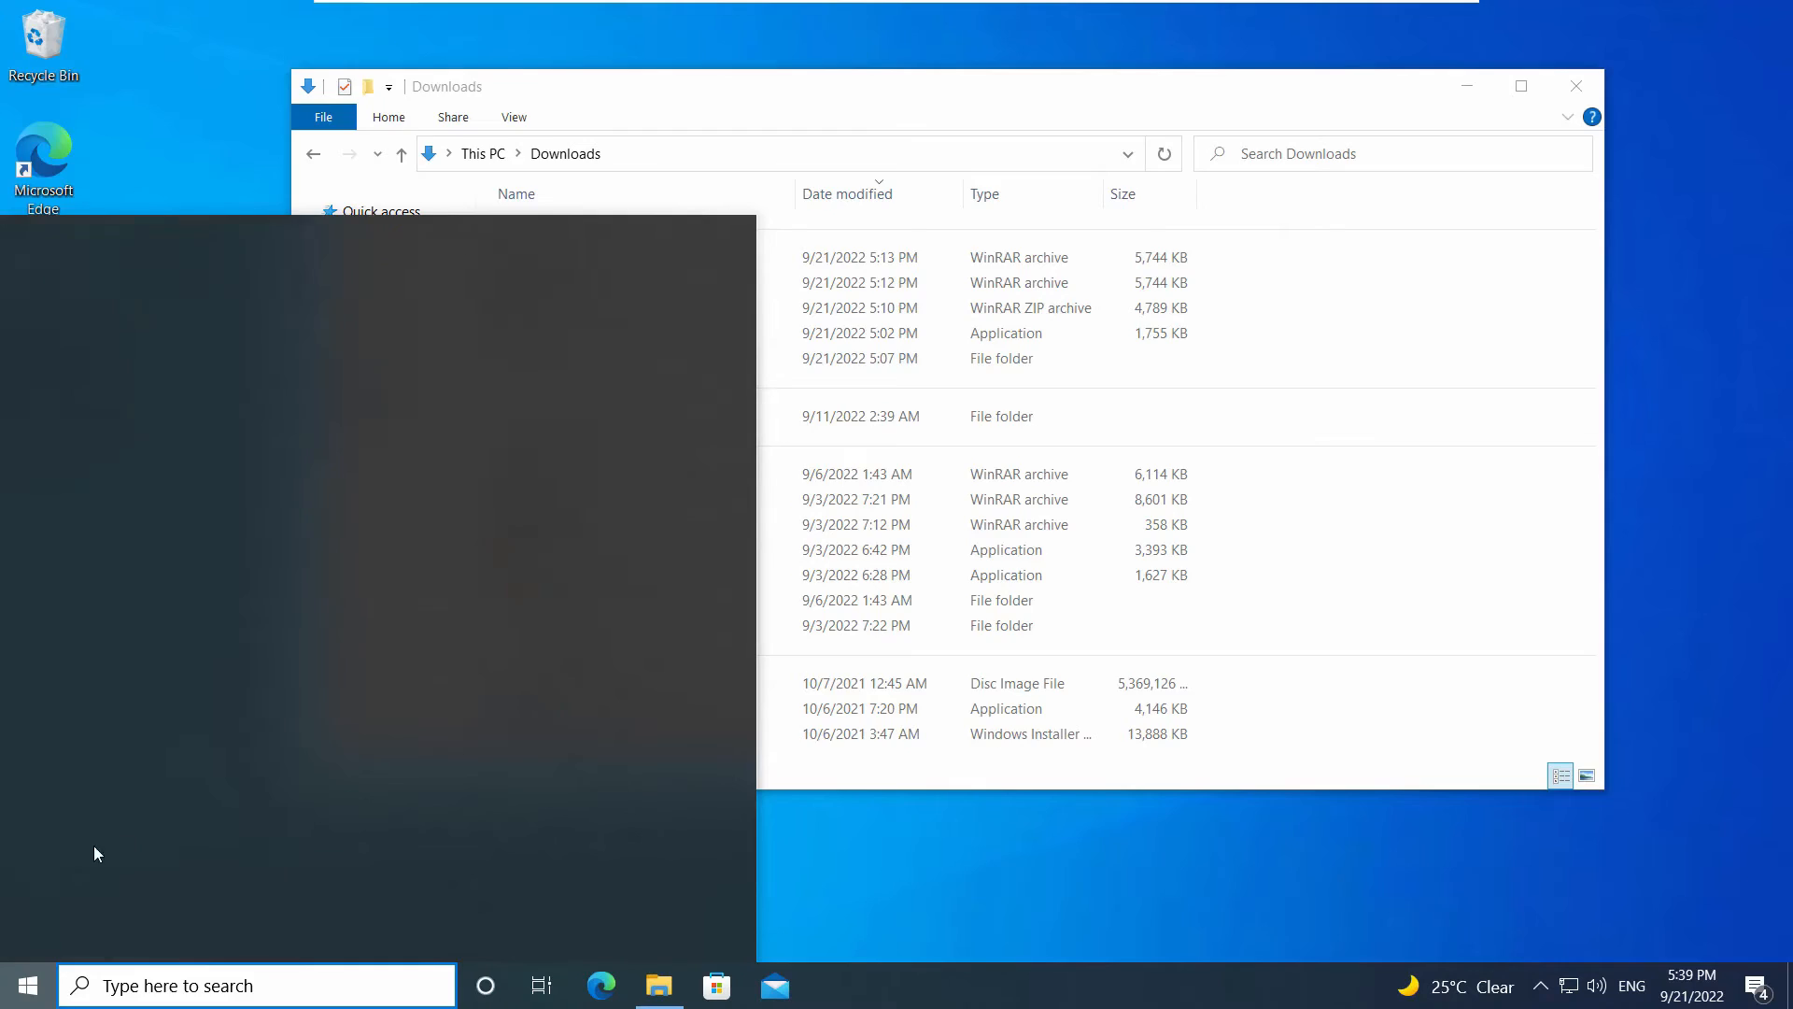
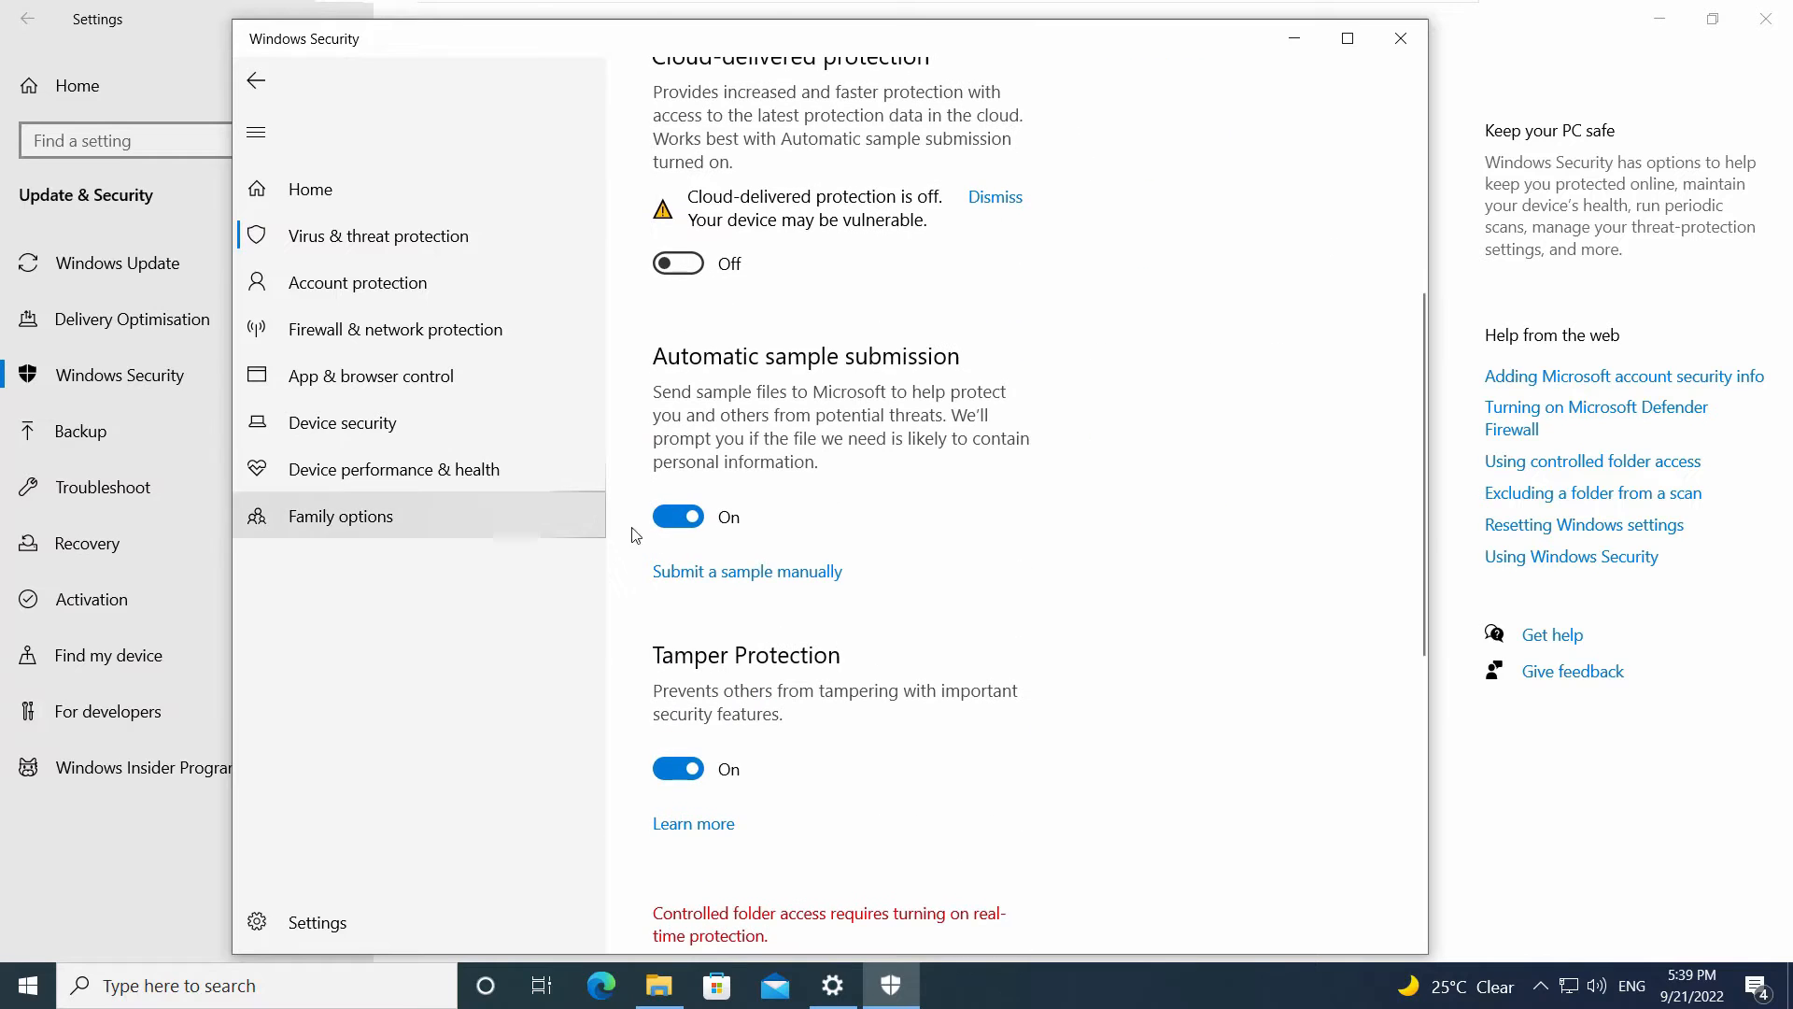
left_click(678, 517)
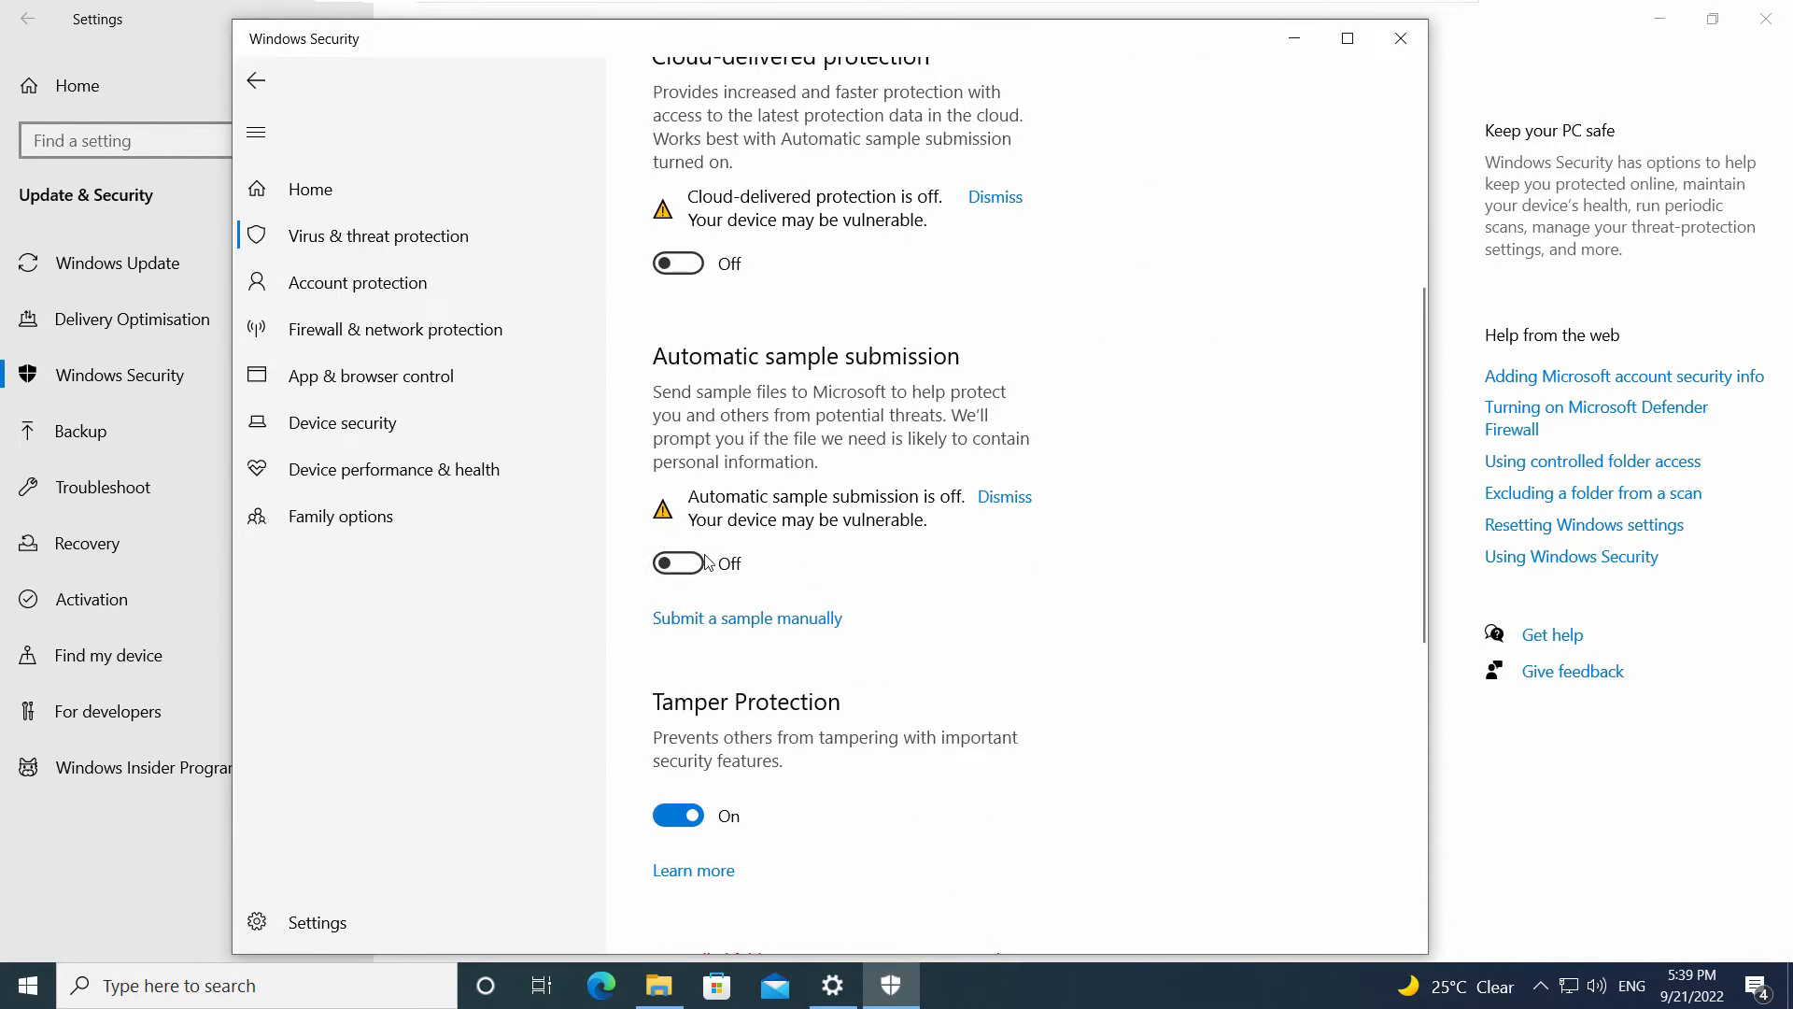
left_click(678, 814)
scroll(776, 738, "down", 8)
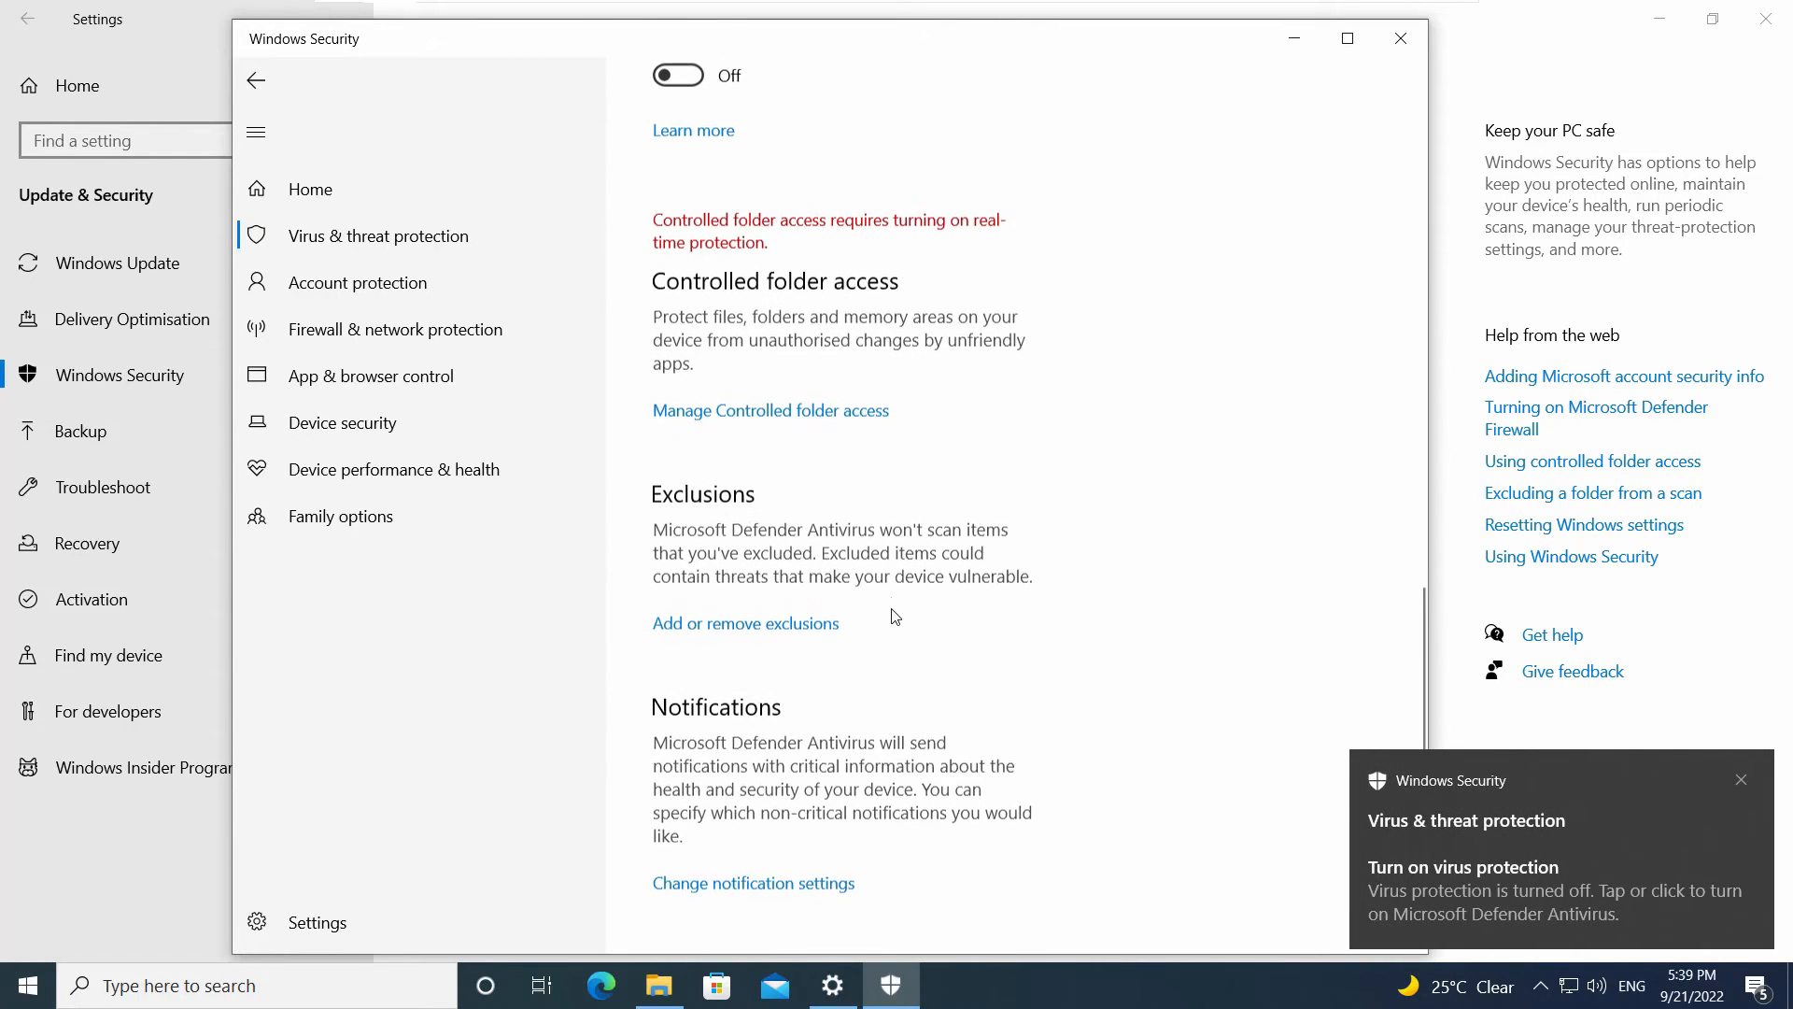
scroll(860, 537, "up", 15)
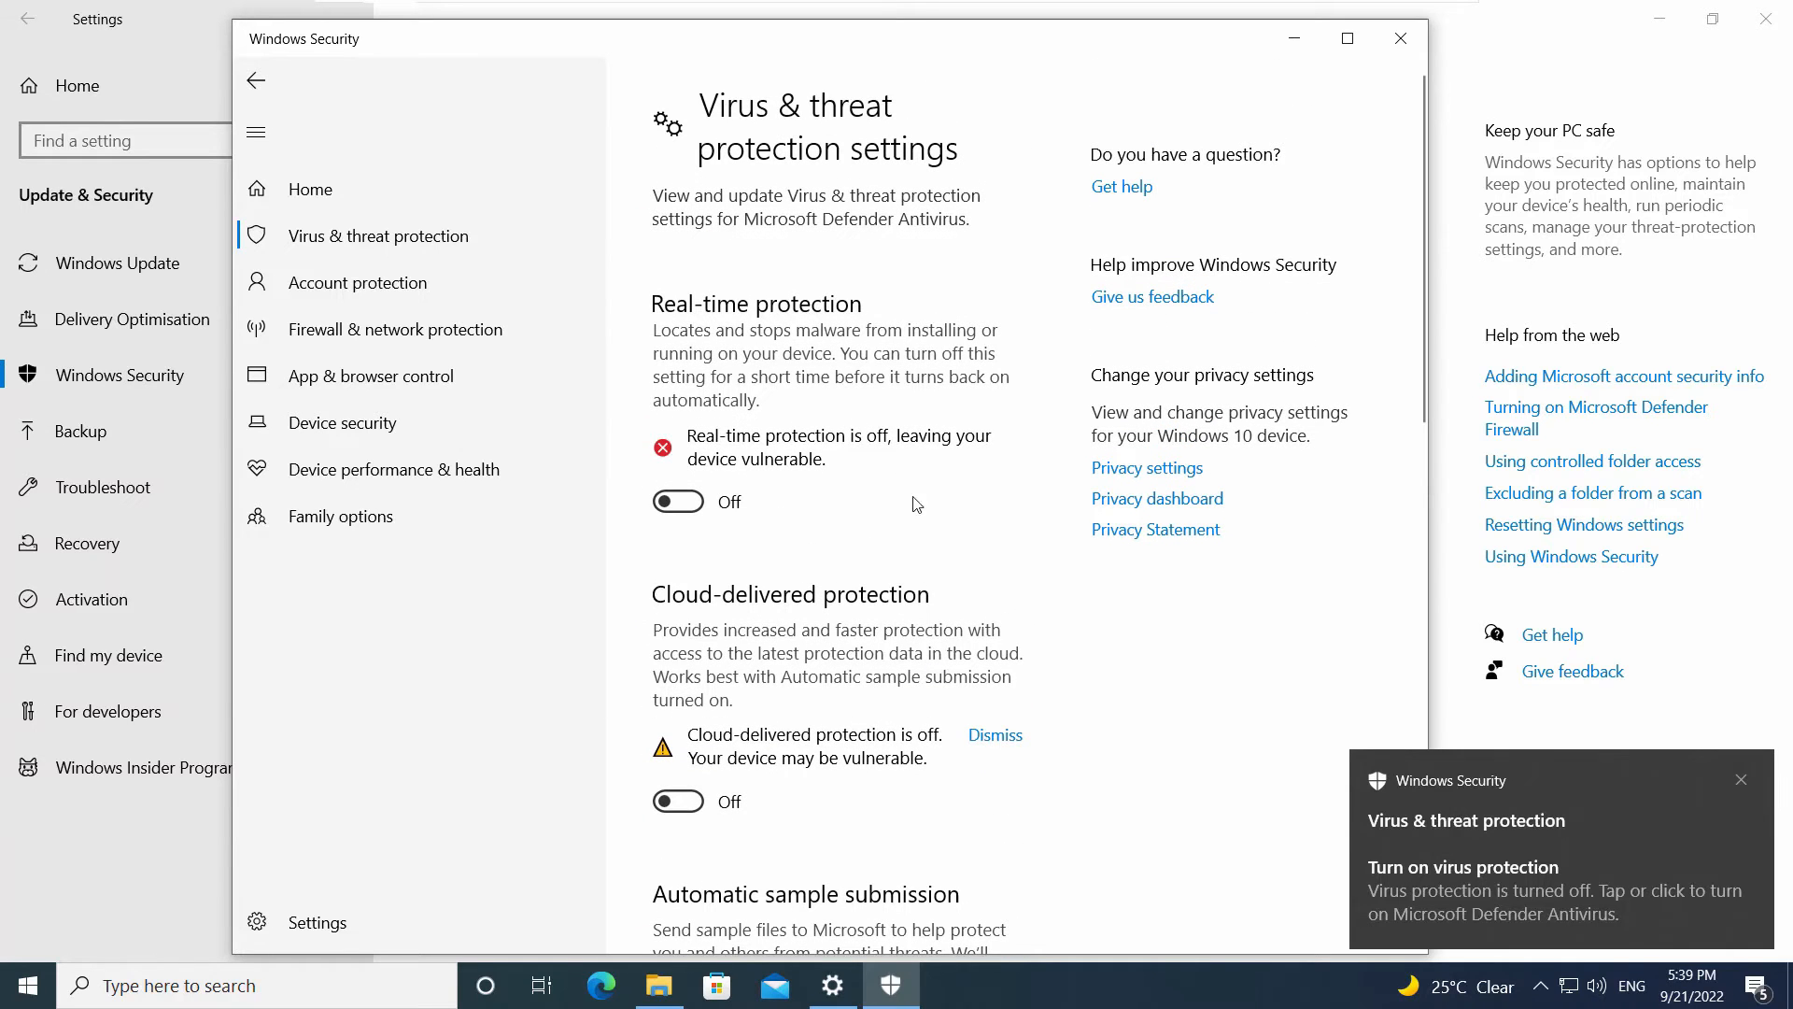
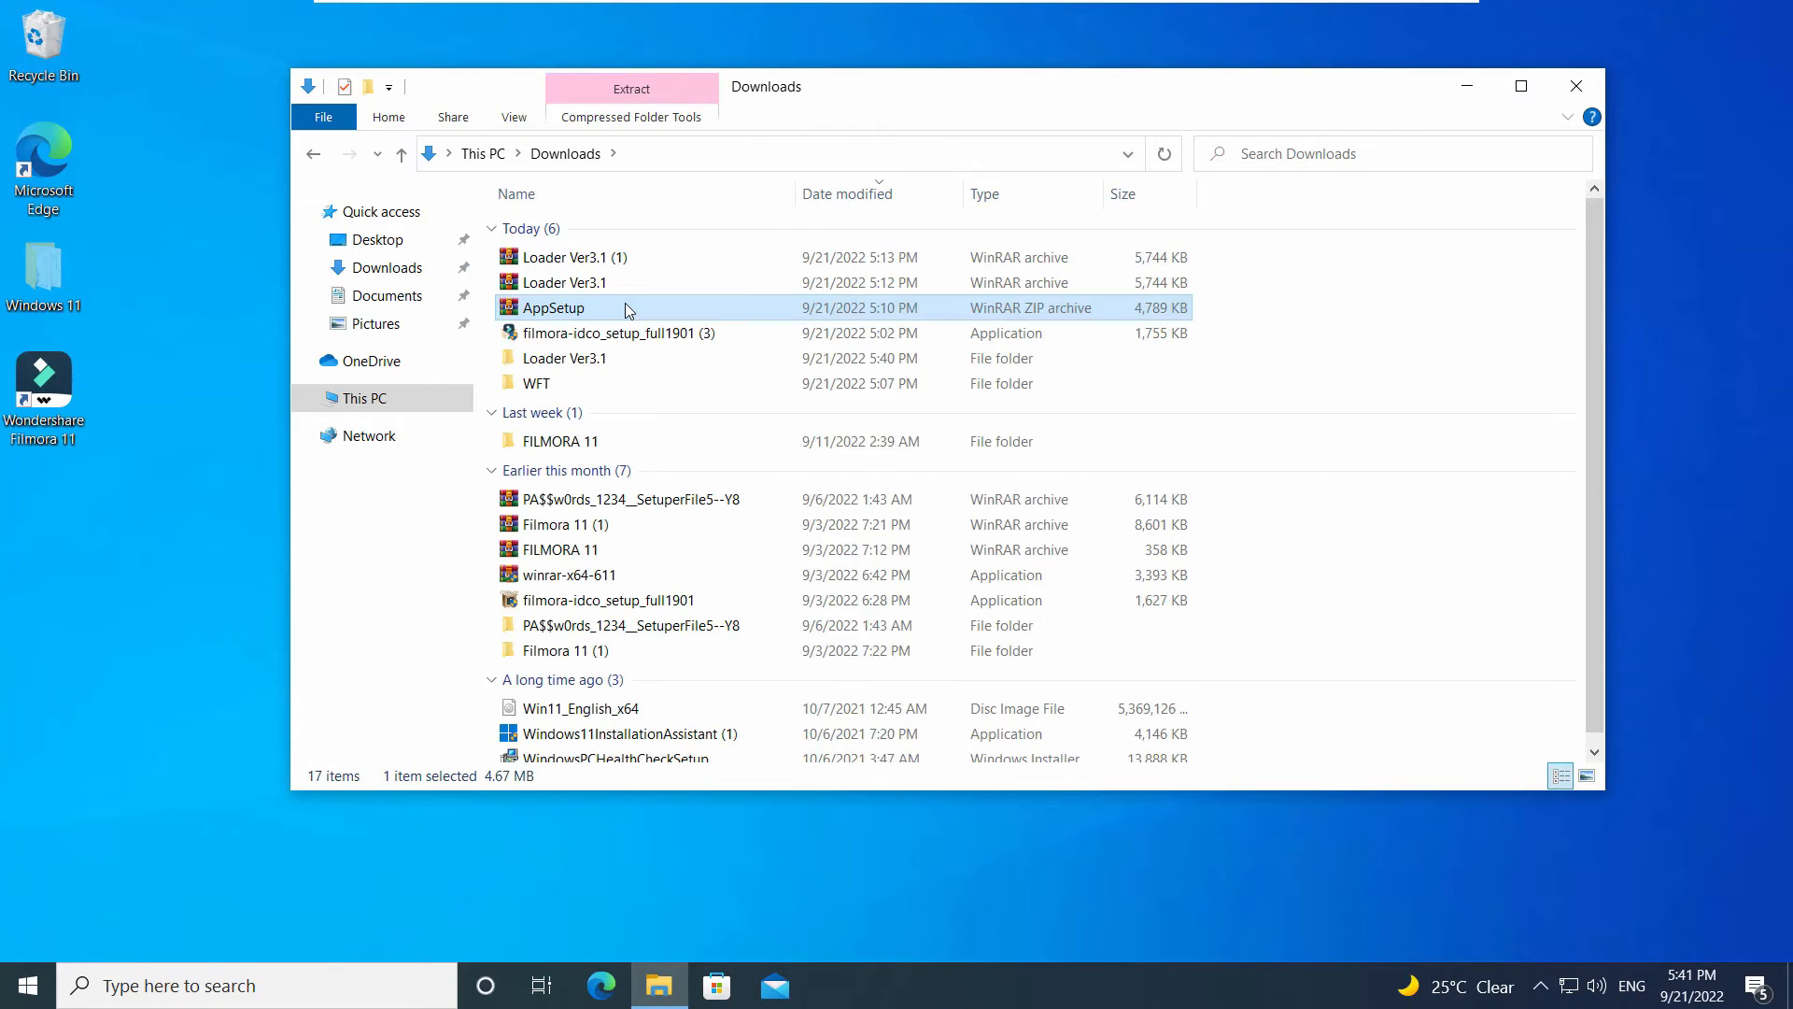
Step: Extract the AppSetup archive in Downloads to its own folder and run Setup from the nested AppSetup folder
right_click(620, 309)
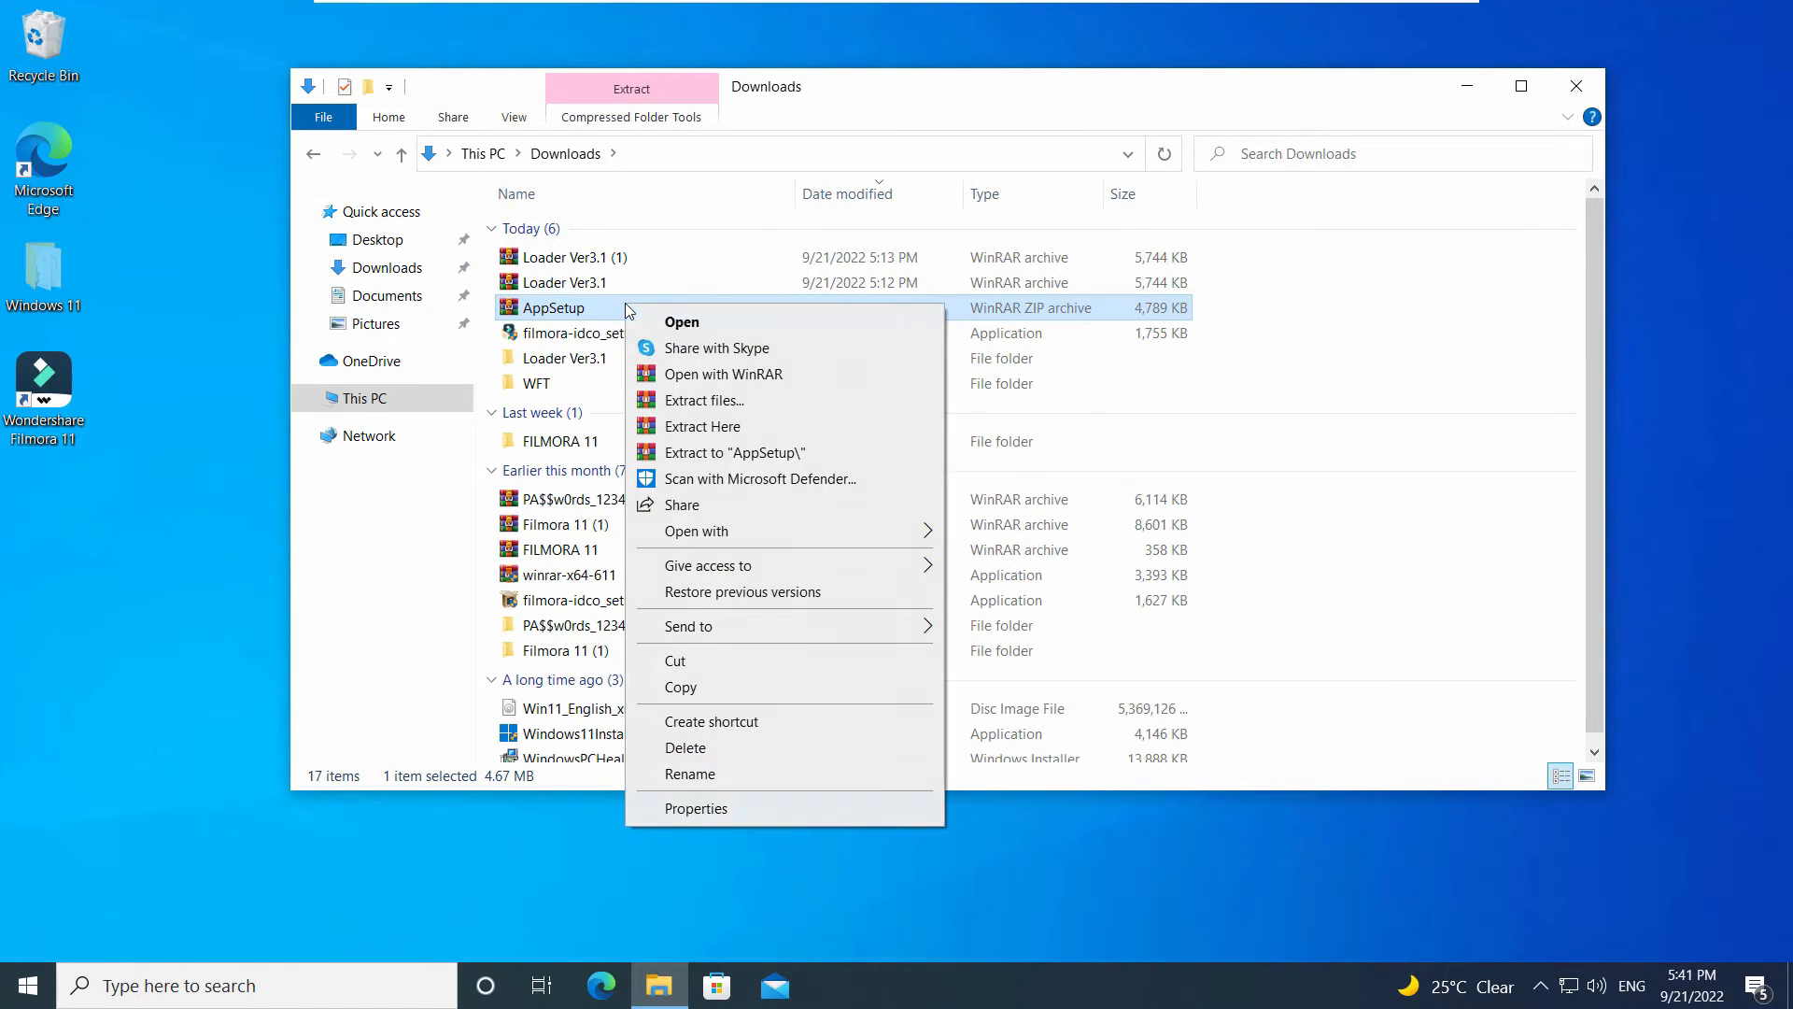
left_click(775, 454)
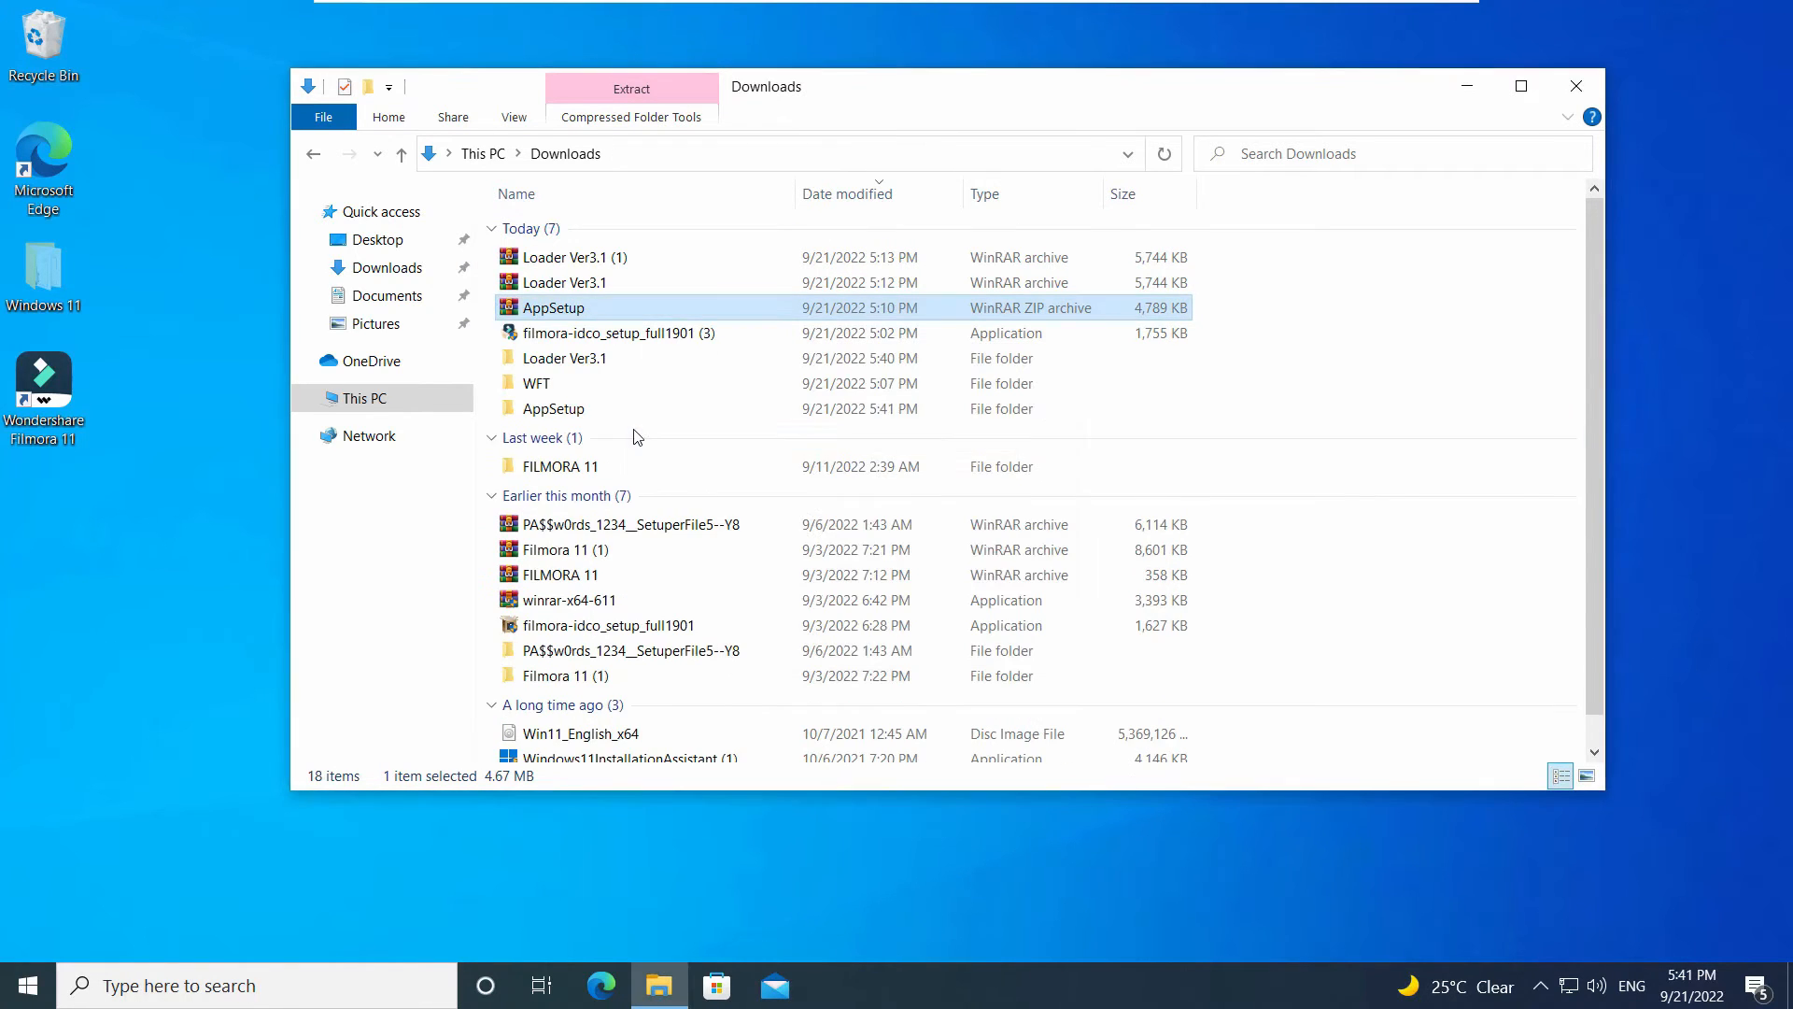
double_click(632, 411)
double_click(656, 233)
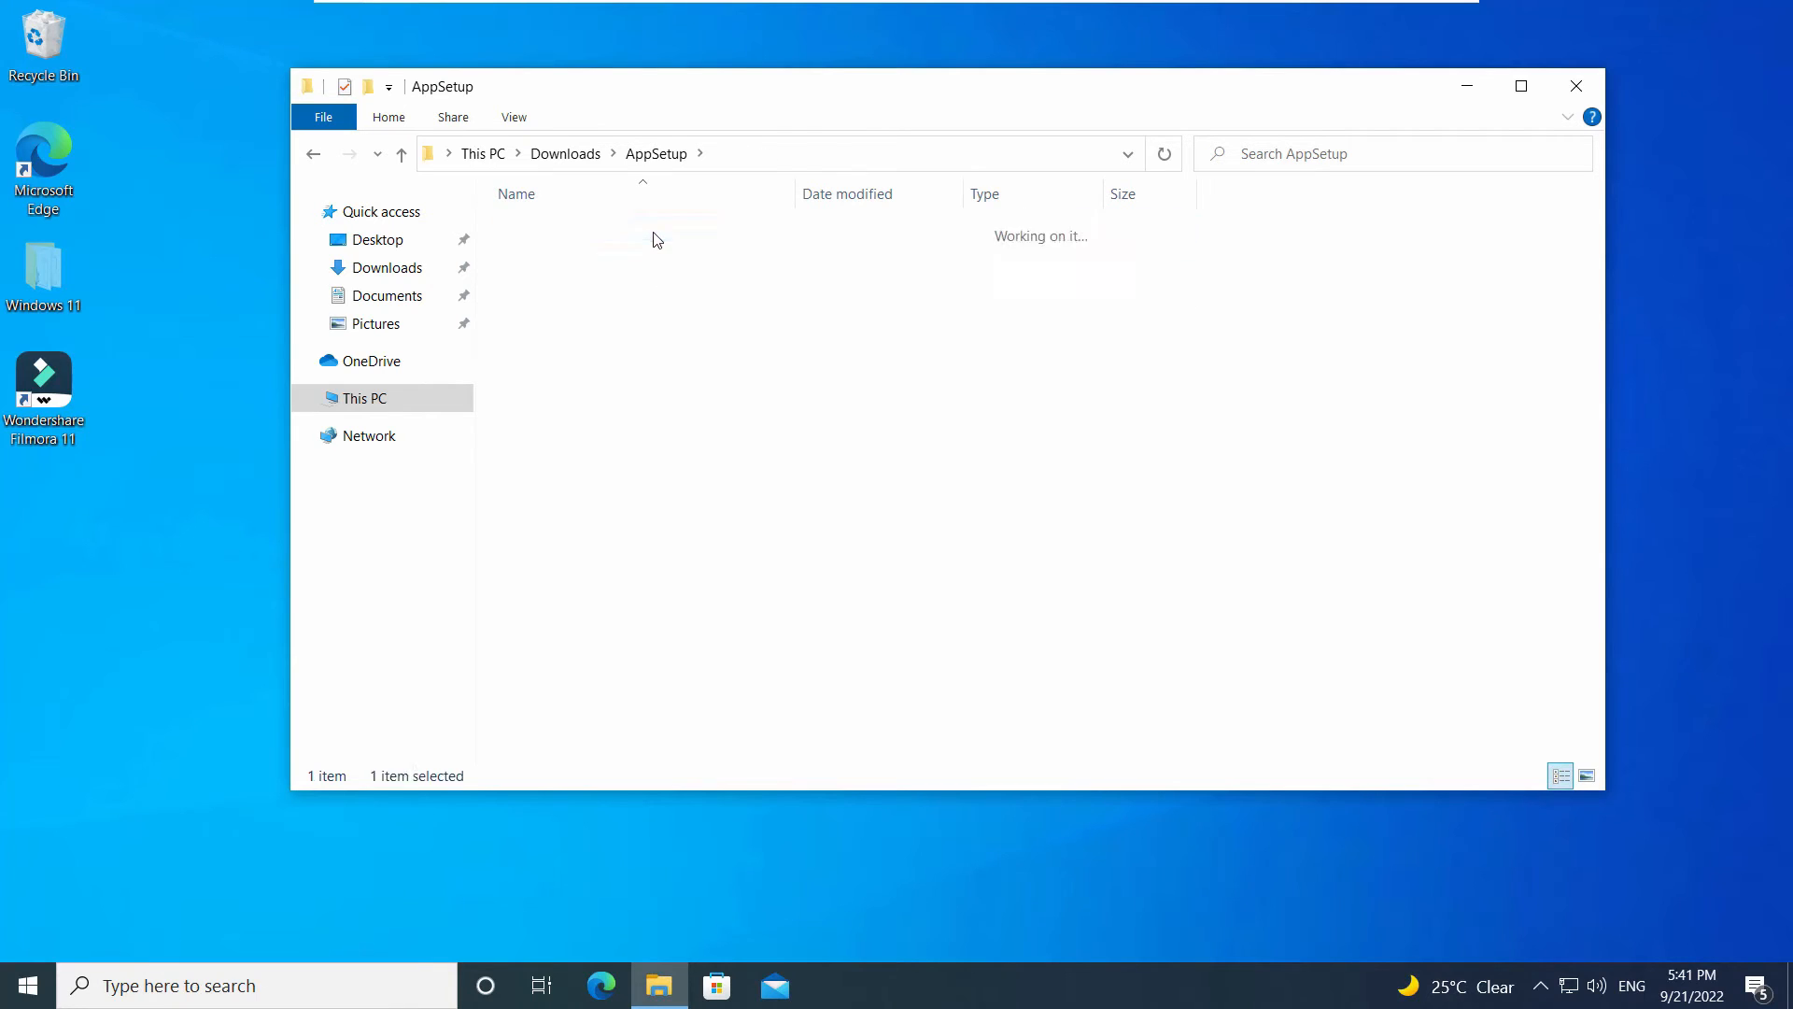
left_click(567, 254)
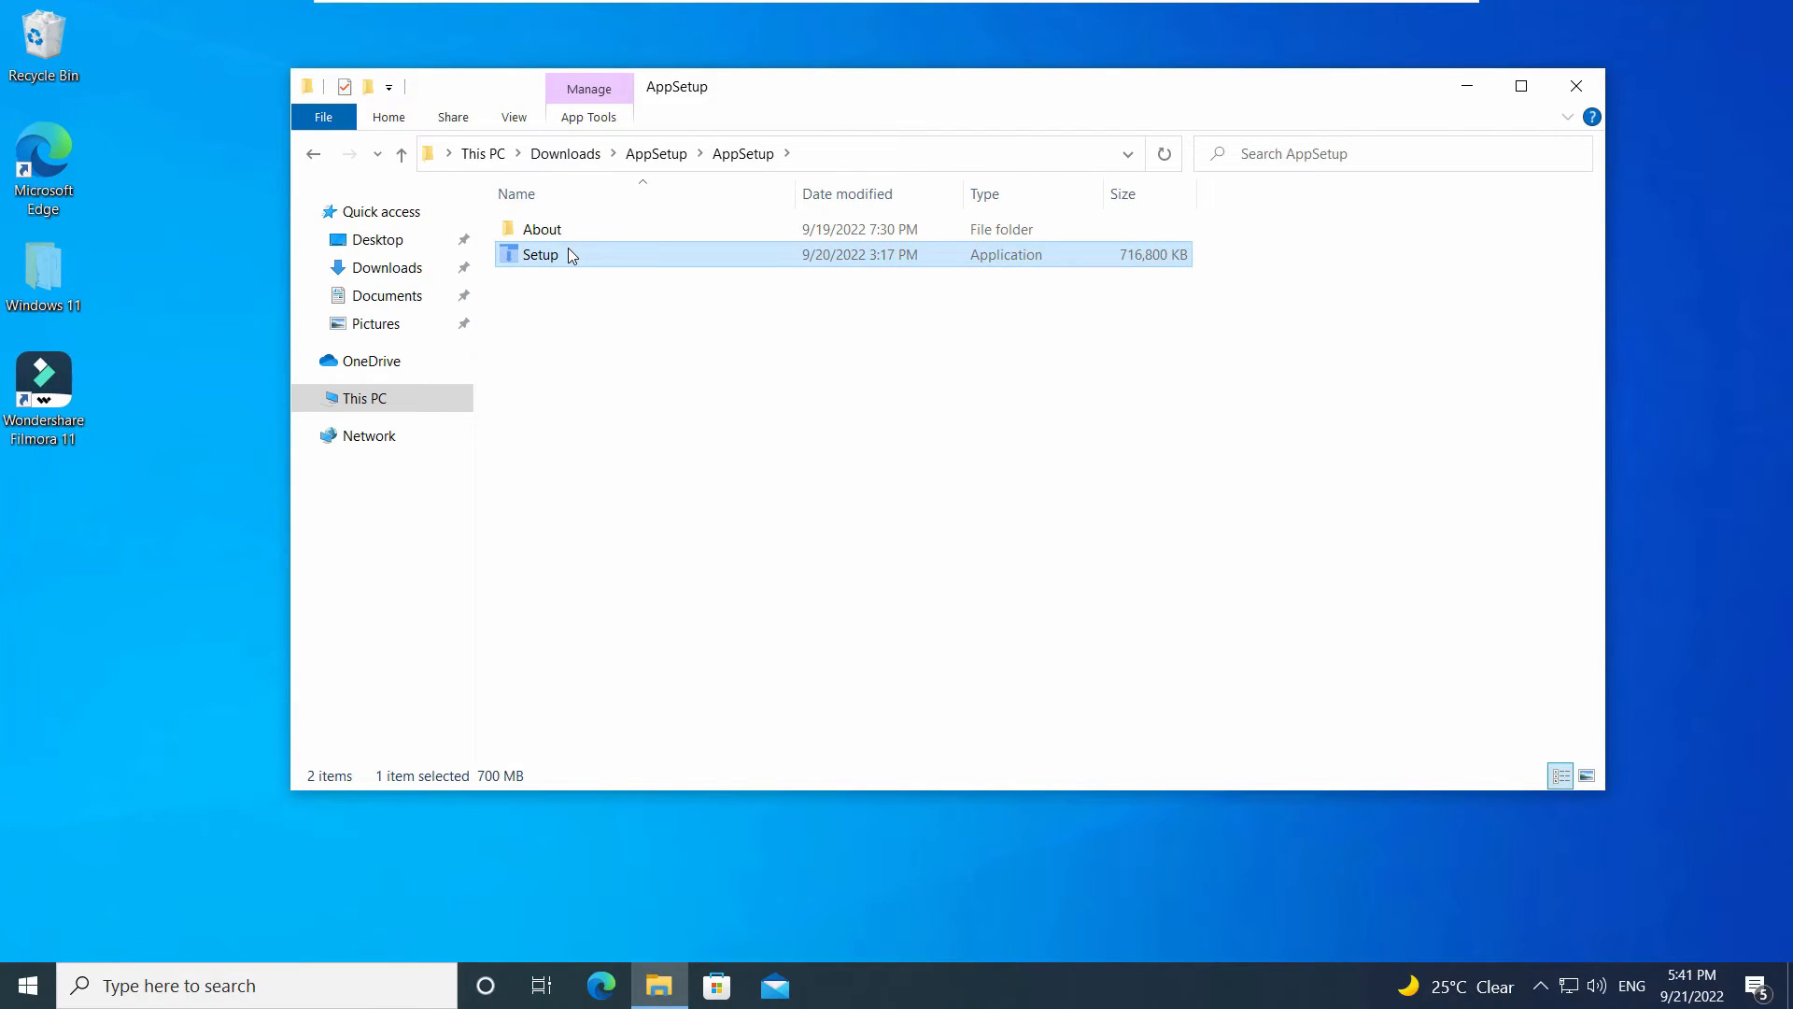
double_click(571, 255)
Step: Look through the list of files in the About folder inside AppSetup
double_click(725, 231)
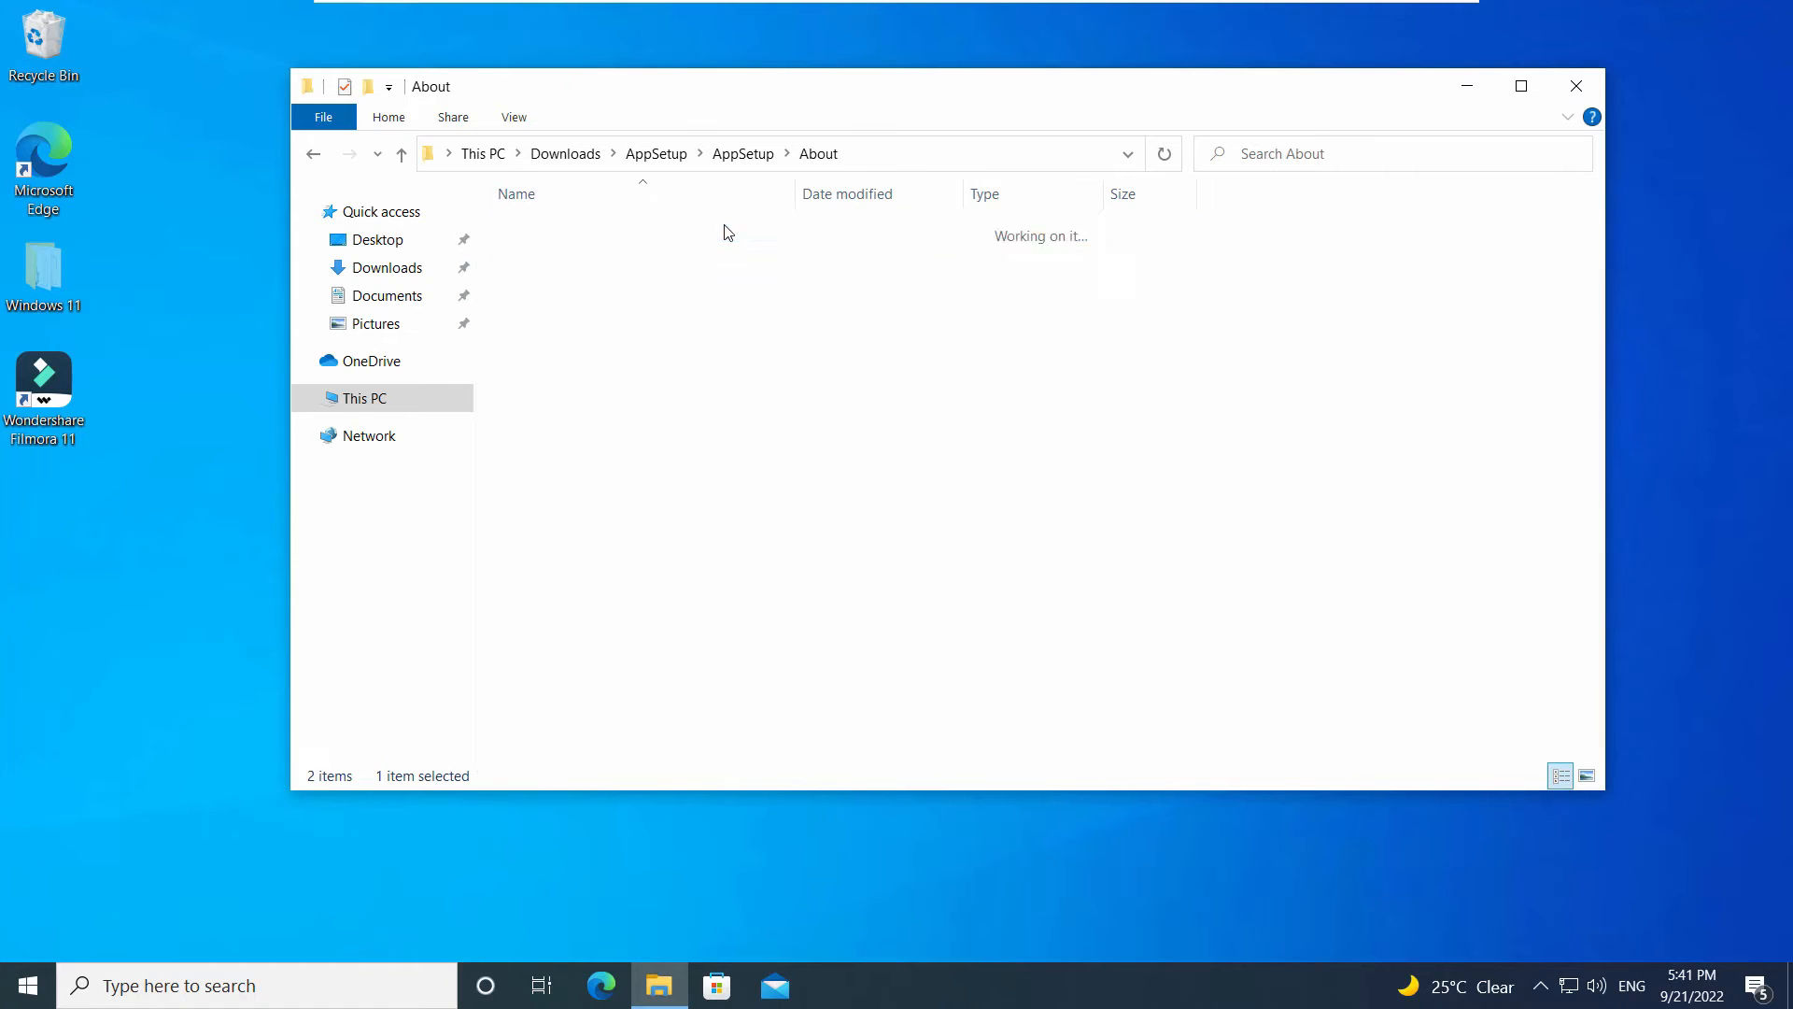
scroll(735, 626, "down", 6)
scroll(736, 625, "down", 20)
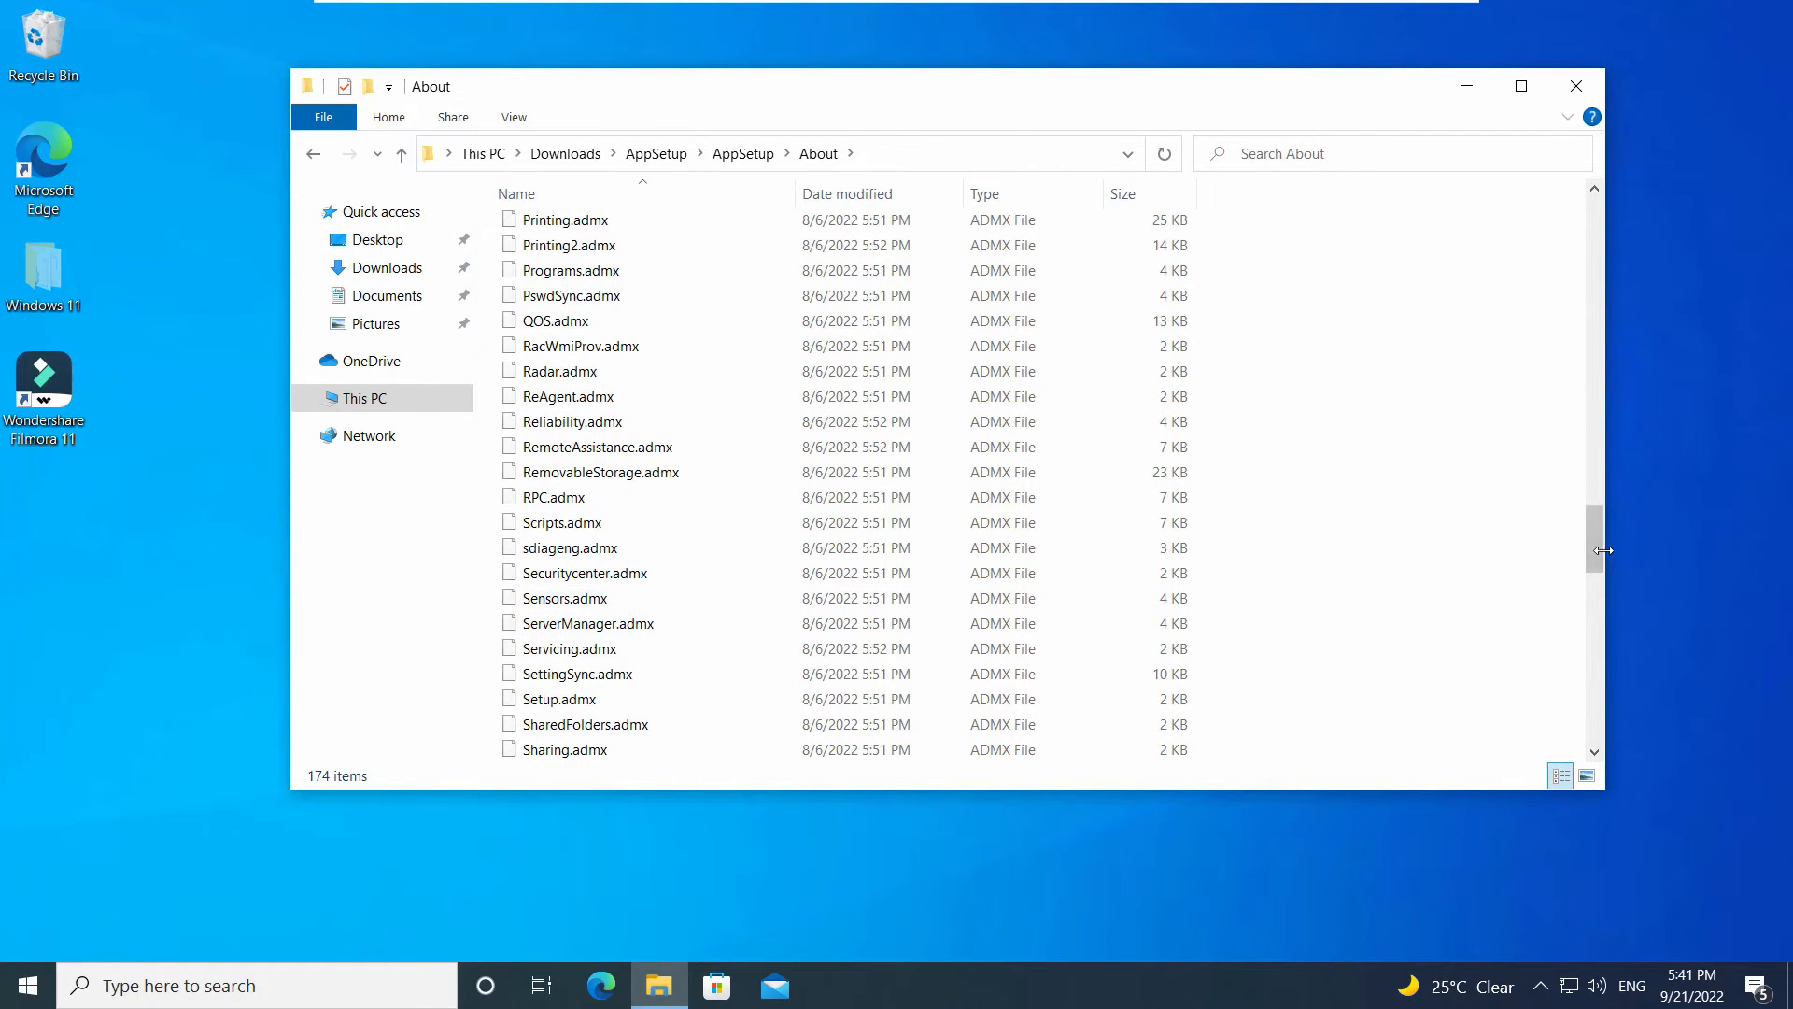
scroll(1578, 564, "down", 18)
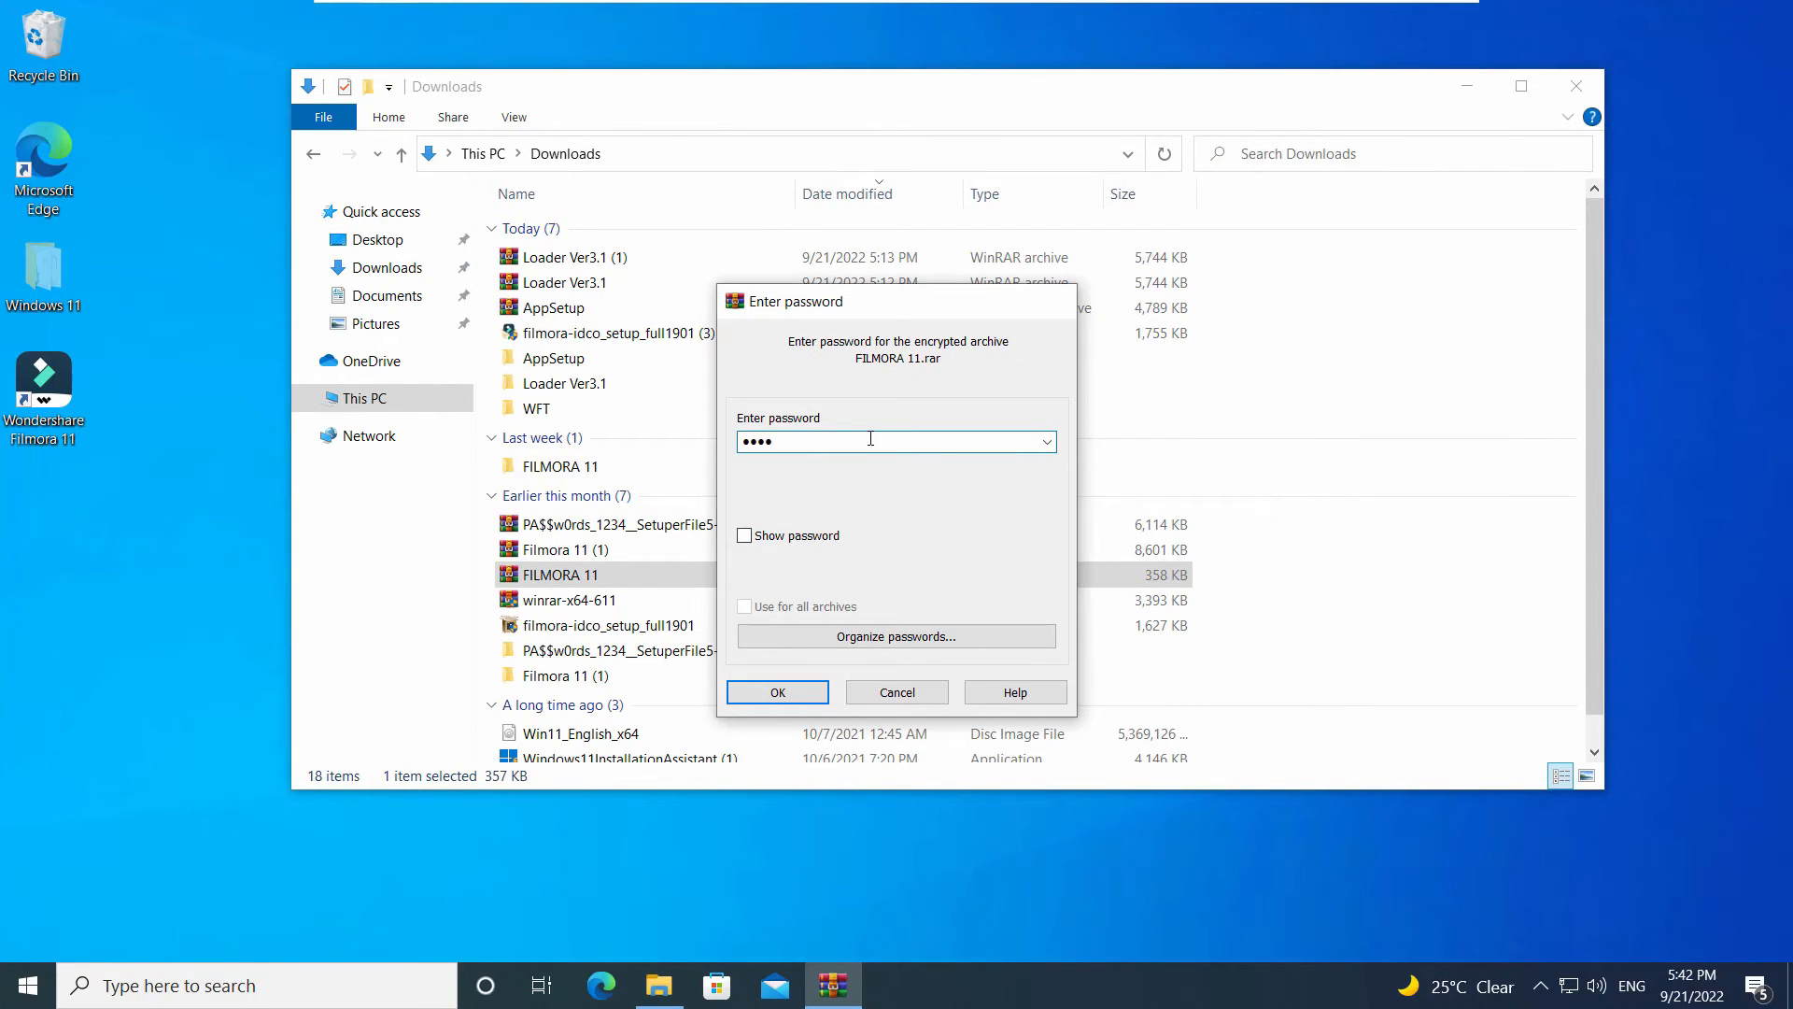
Step: Confirm the archive password to extract FILMORA 11.rar, and run the FILMORA 11 application from the FILMORA 11 folder
key("Return")
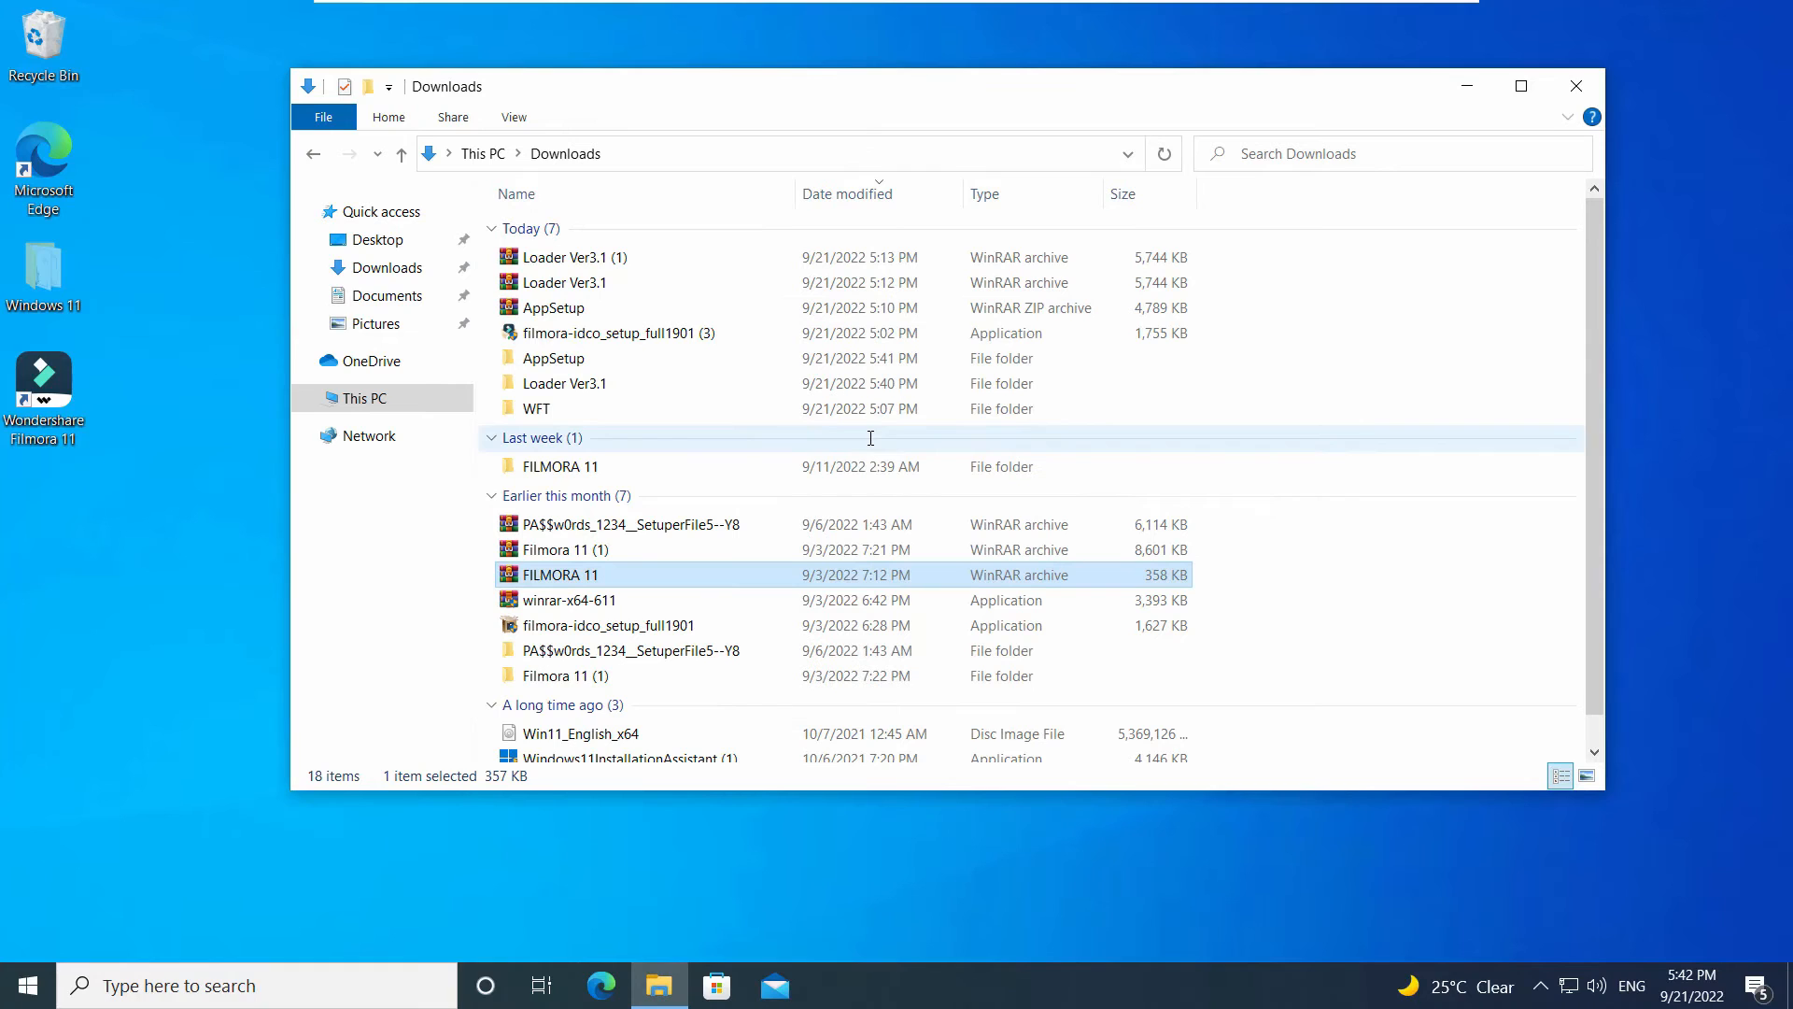
double_click(743, 467)
left_click(669, 229)
double_click(671, 230)
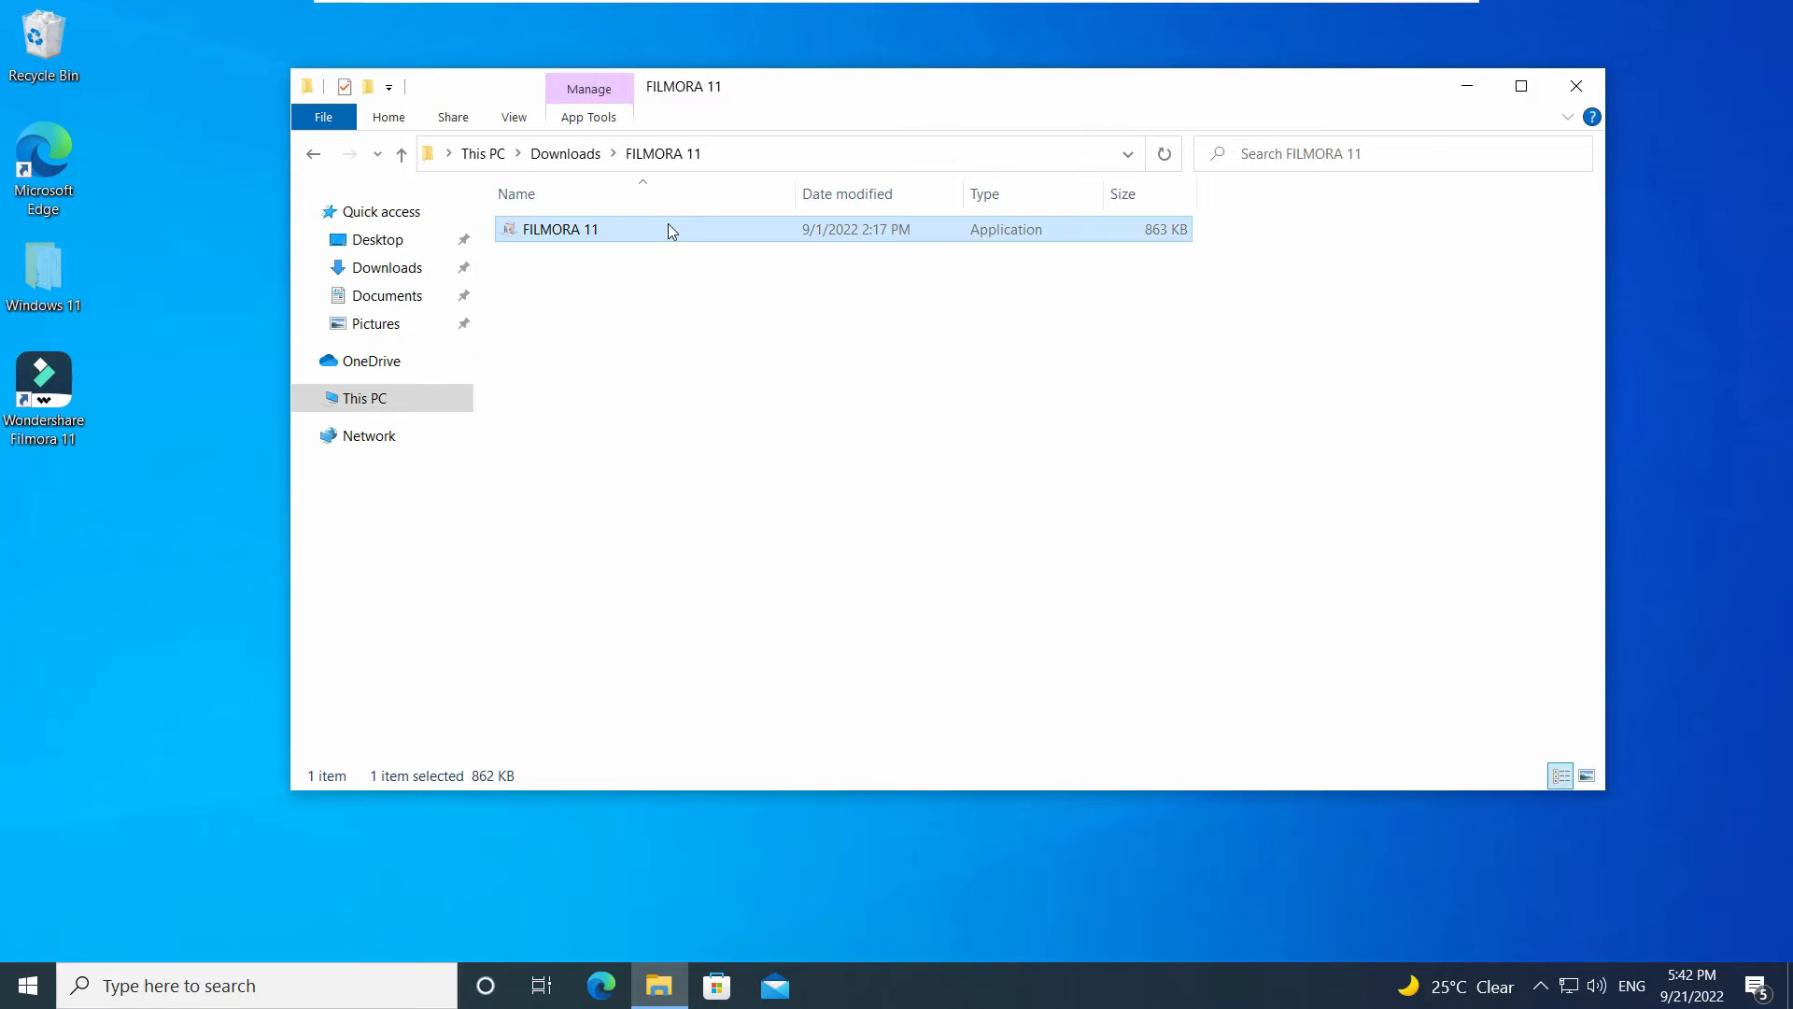
Step: Run the FILMORA 11 application as administrator and dismiss the error dialog
right_click(669, 227)
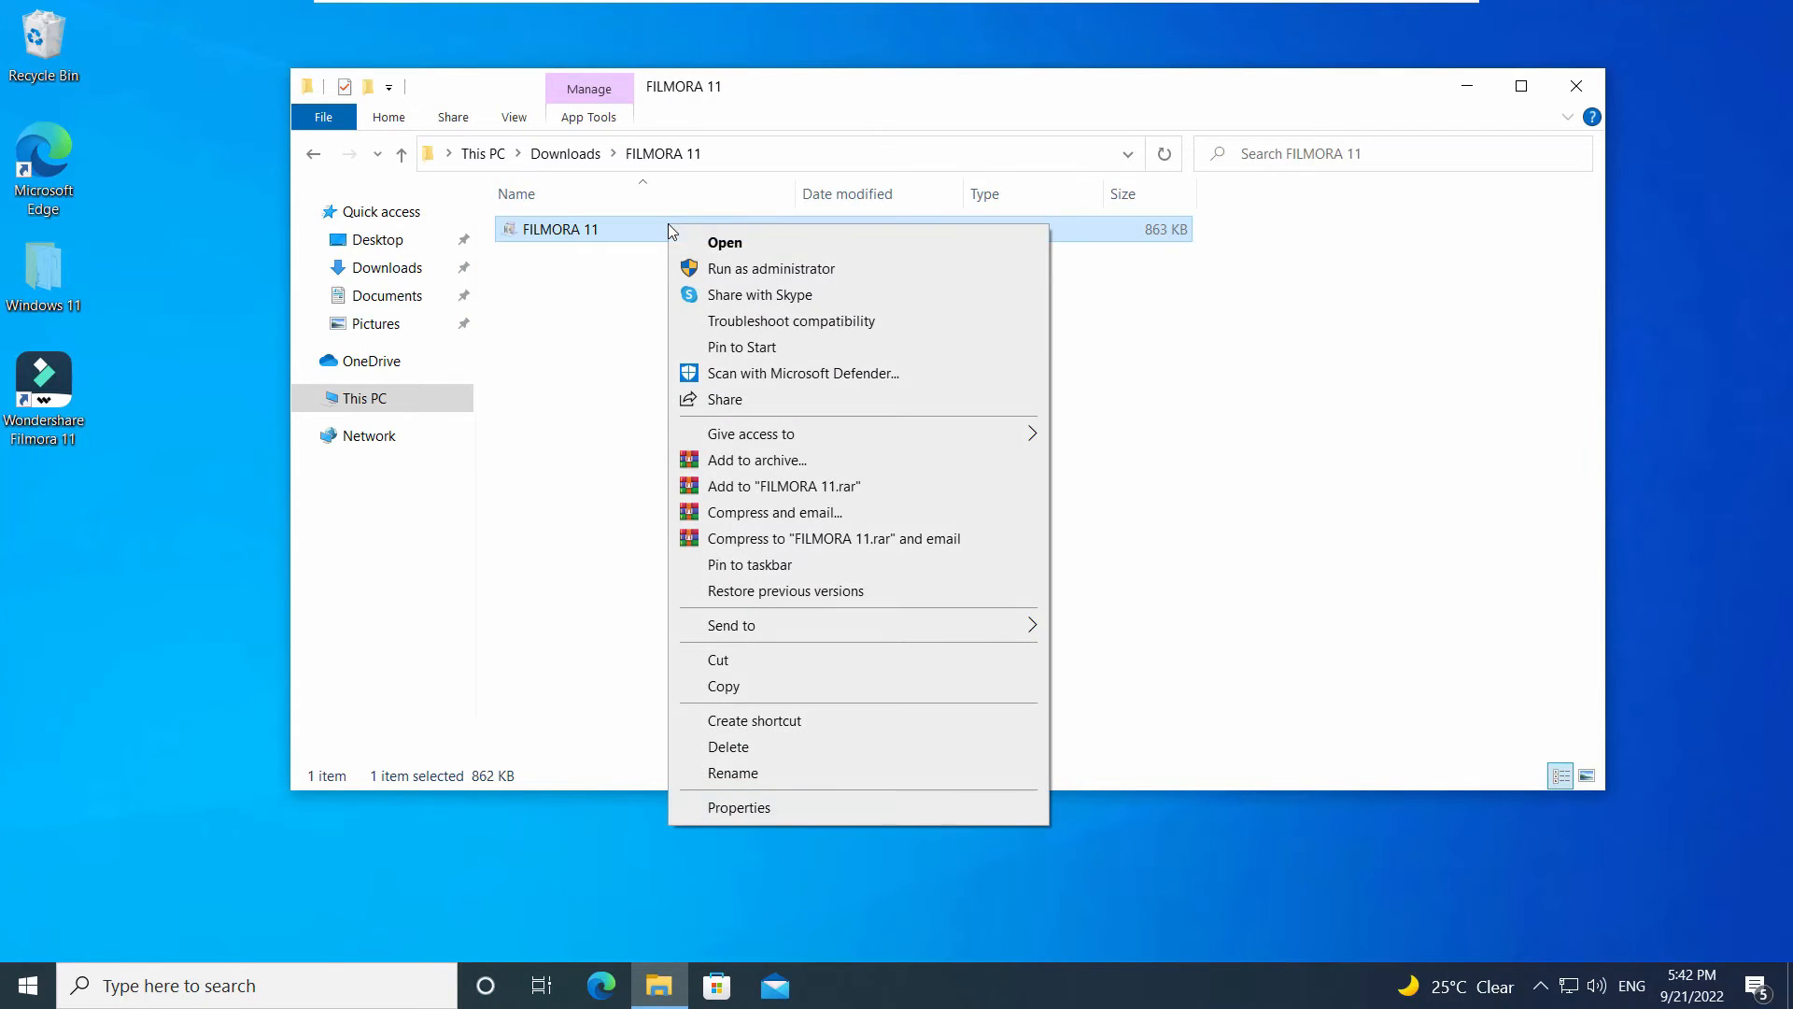
left_click(737, 270)
left_click(815, 651)
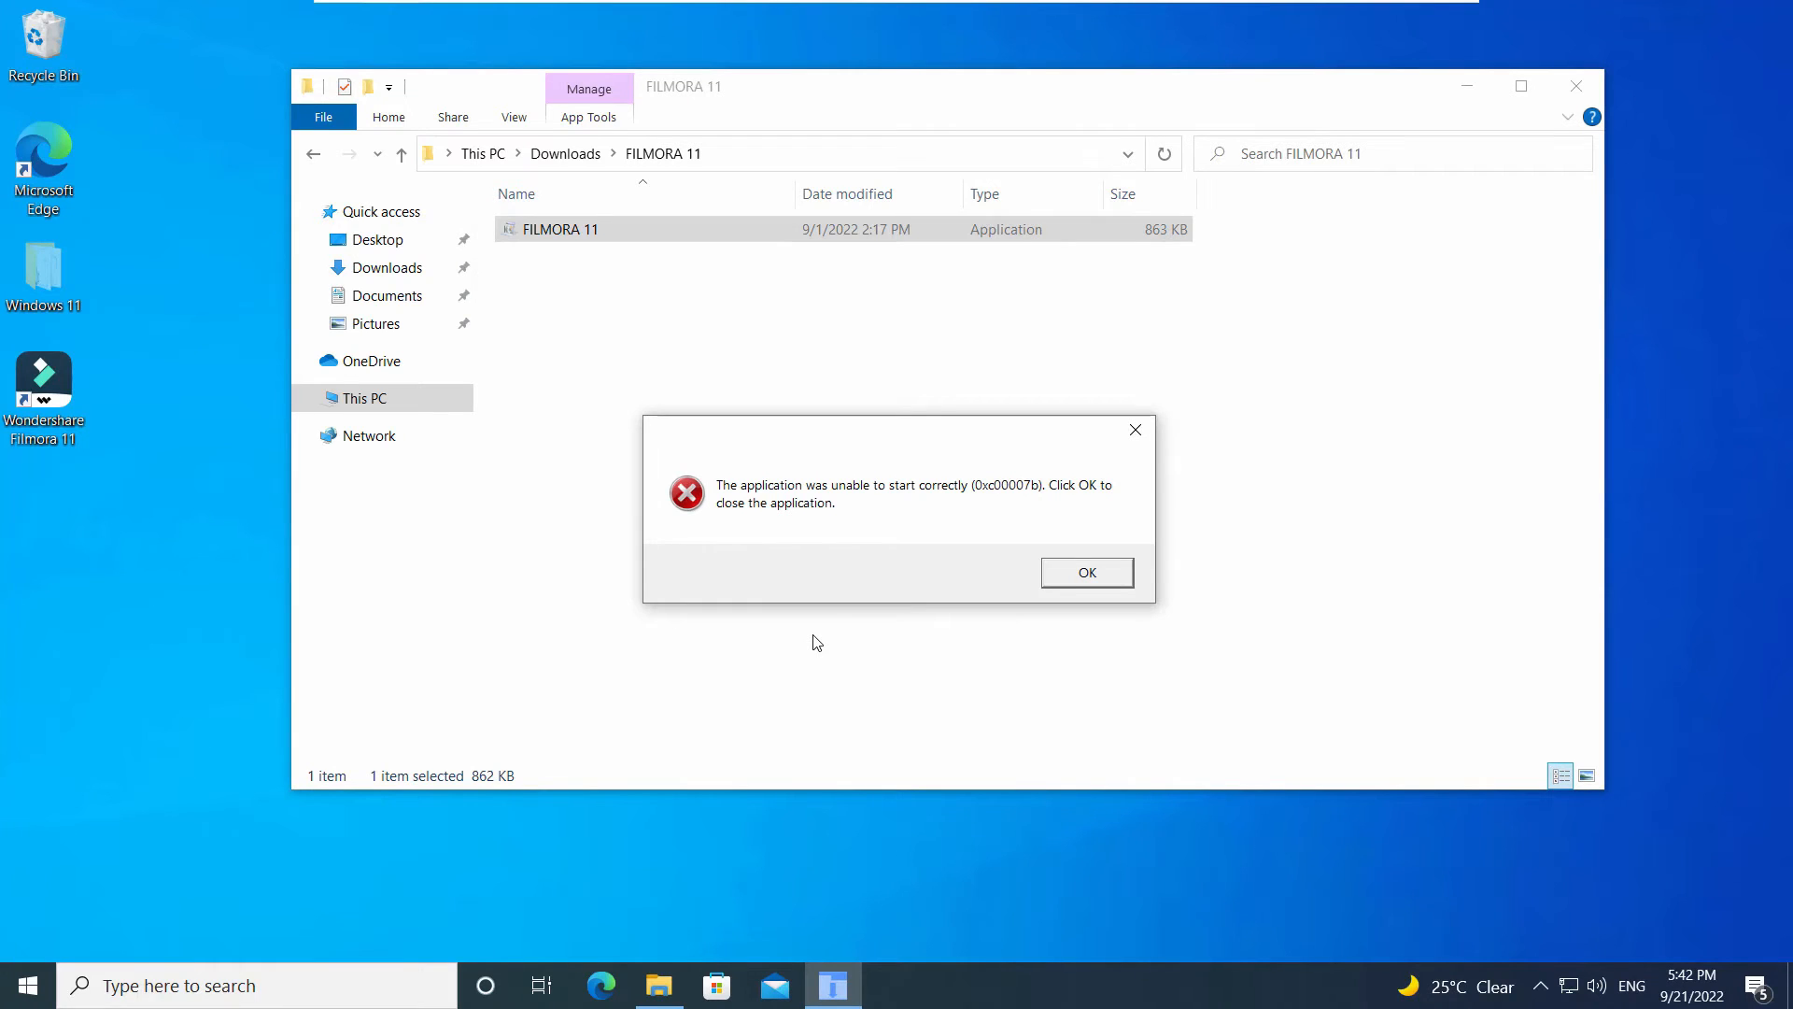
left_click(1081, 572)
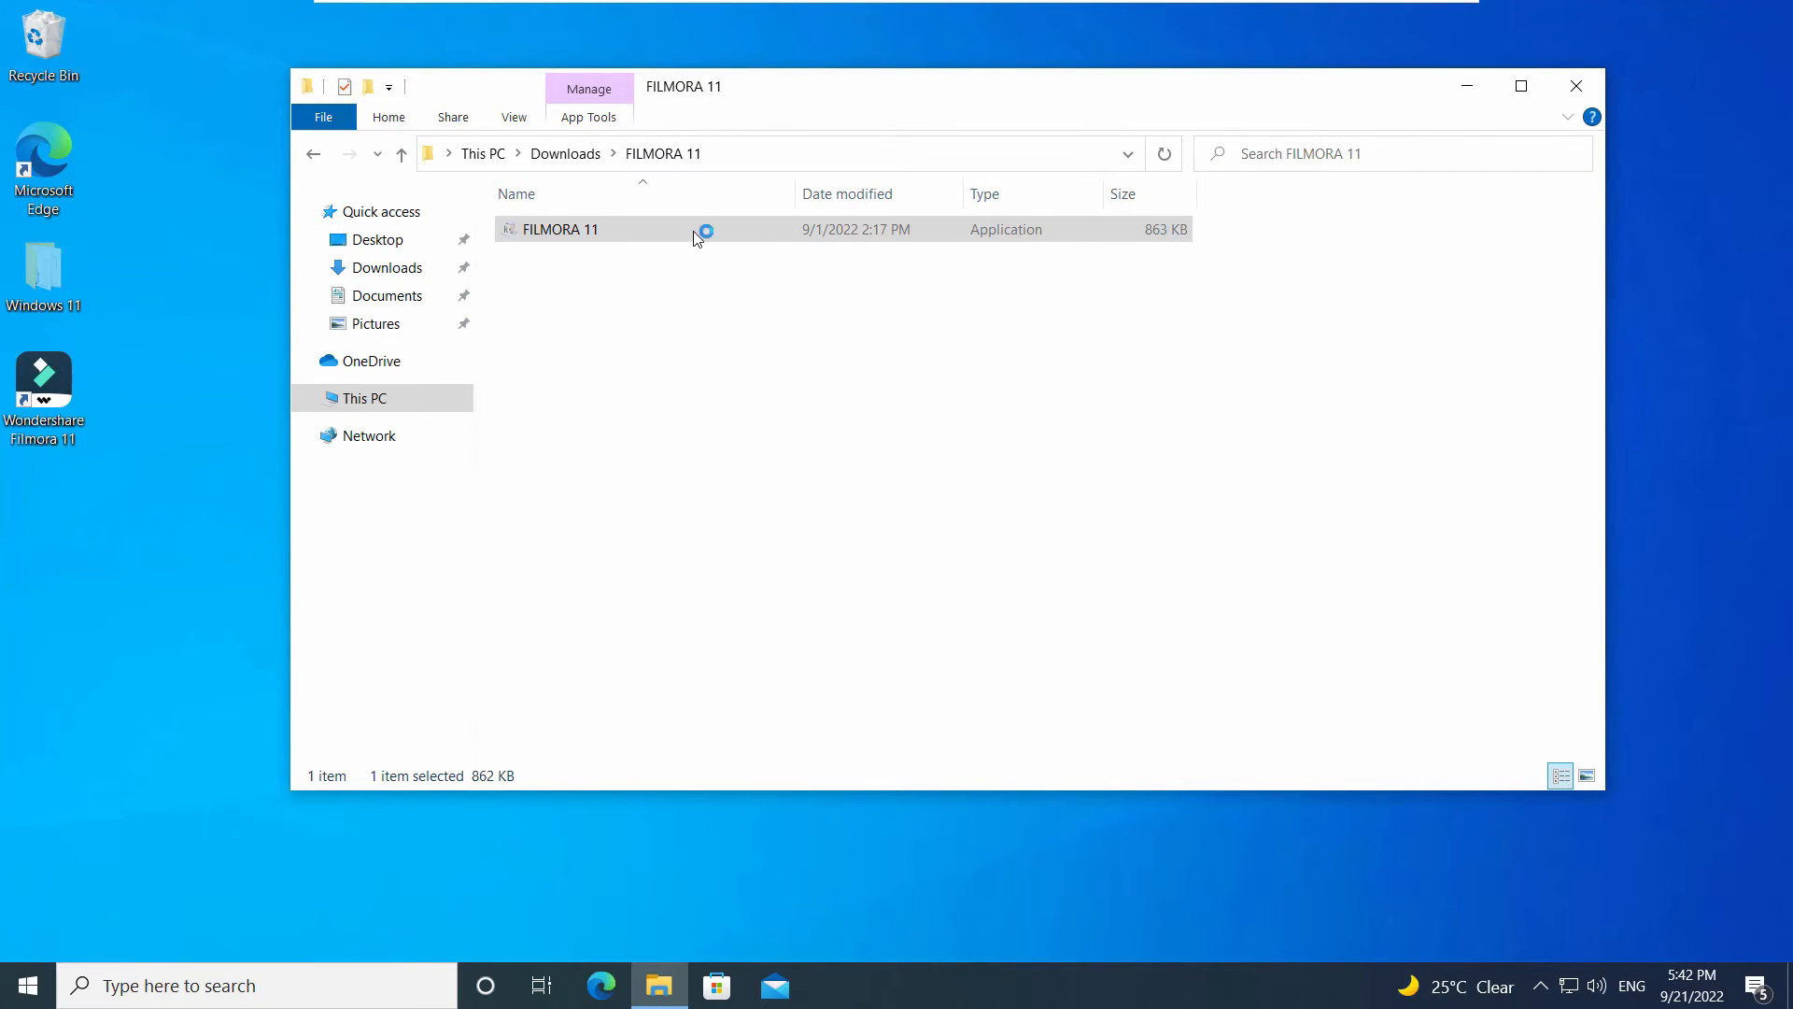
Step: Show the desktop, open Task Manager and move its window closer to the middle of the desktop
key("super+d")
right_click(954, 971)
left_click(1045, 854)
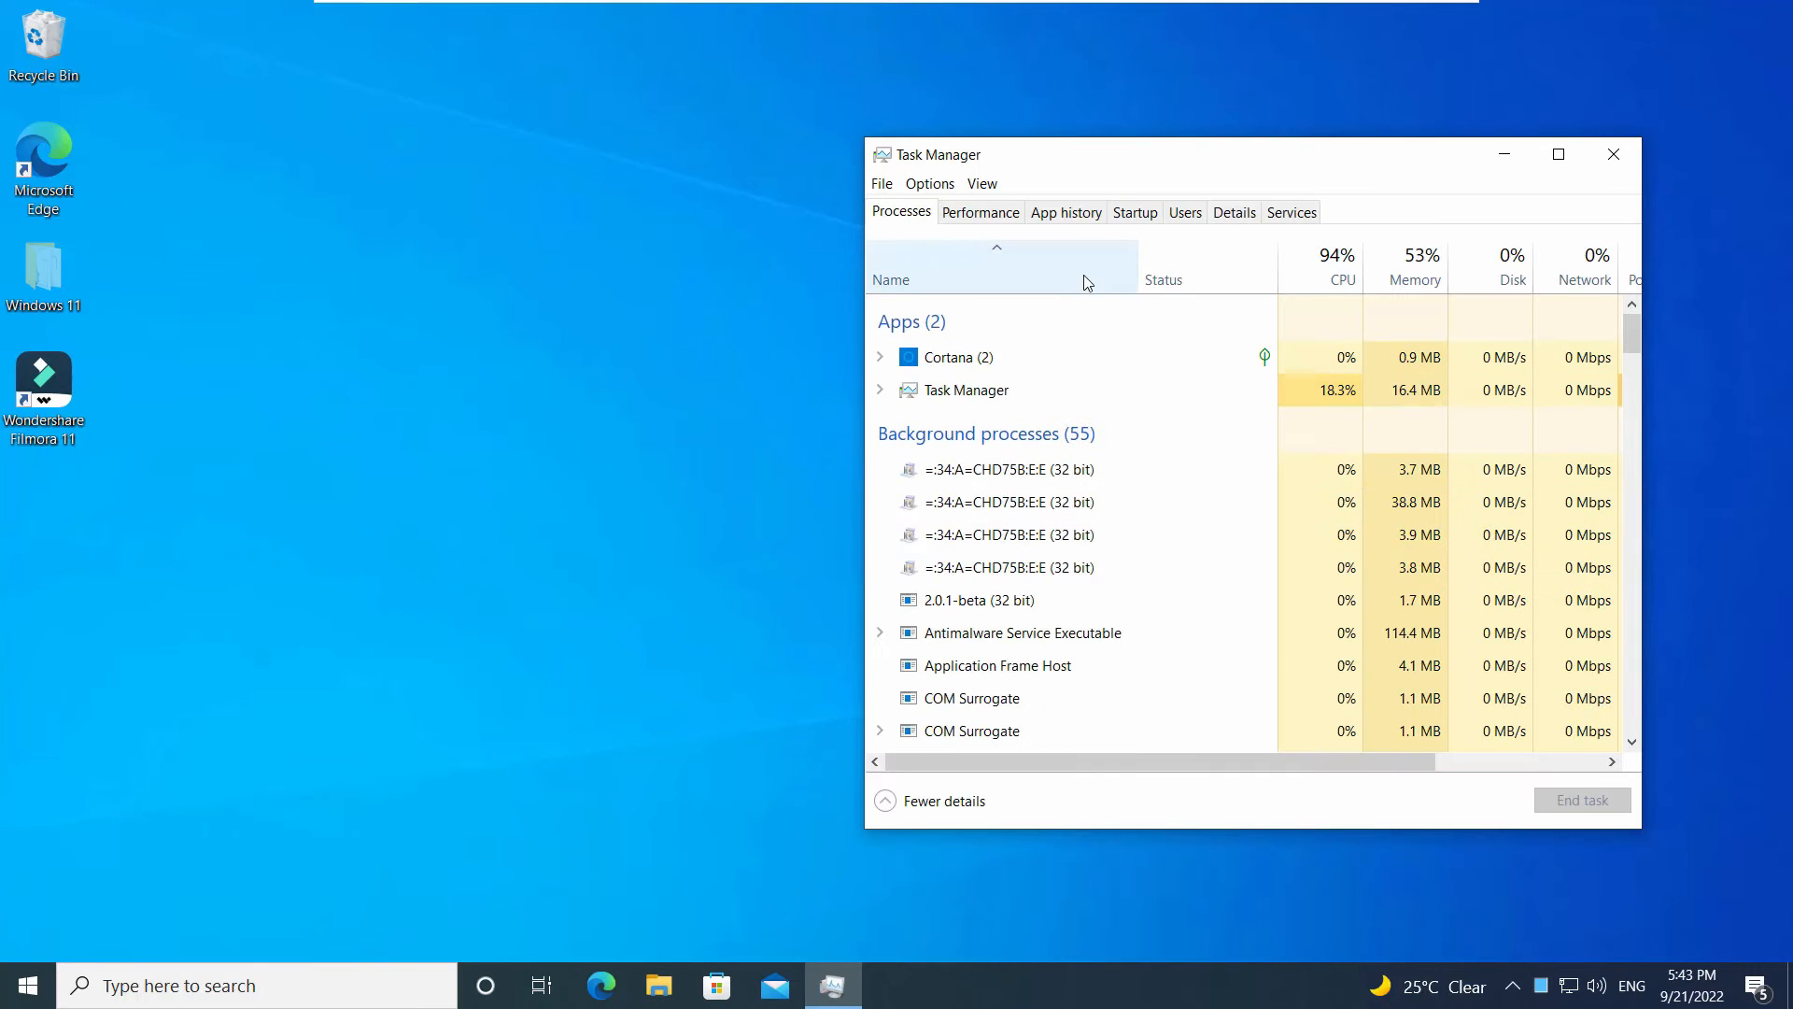
left_click_drag(1088, 163, 923, 122)
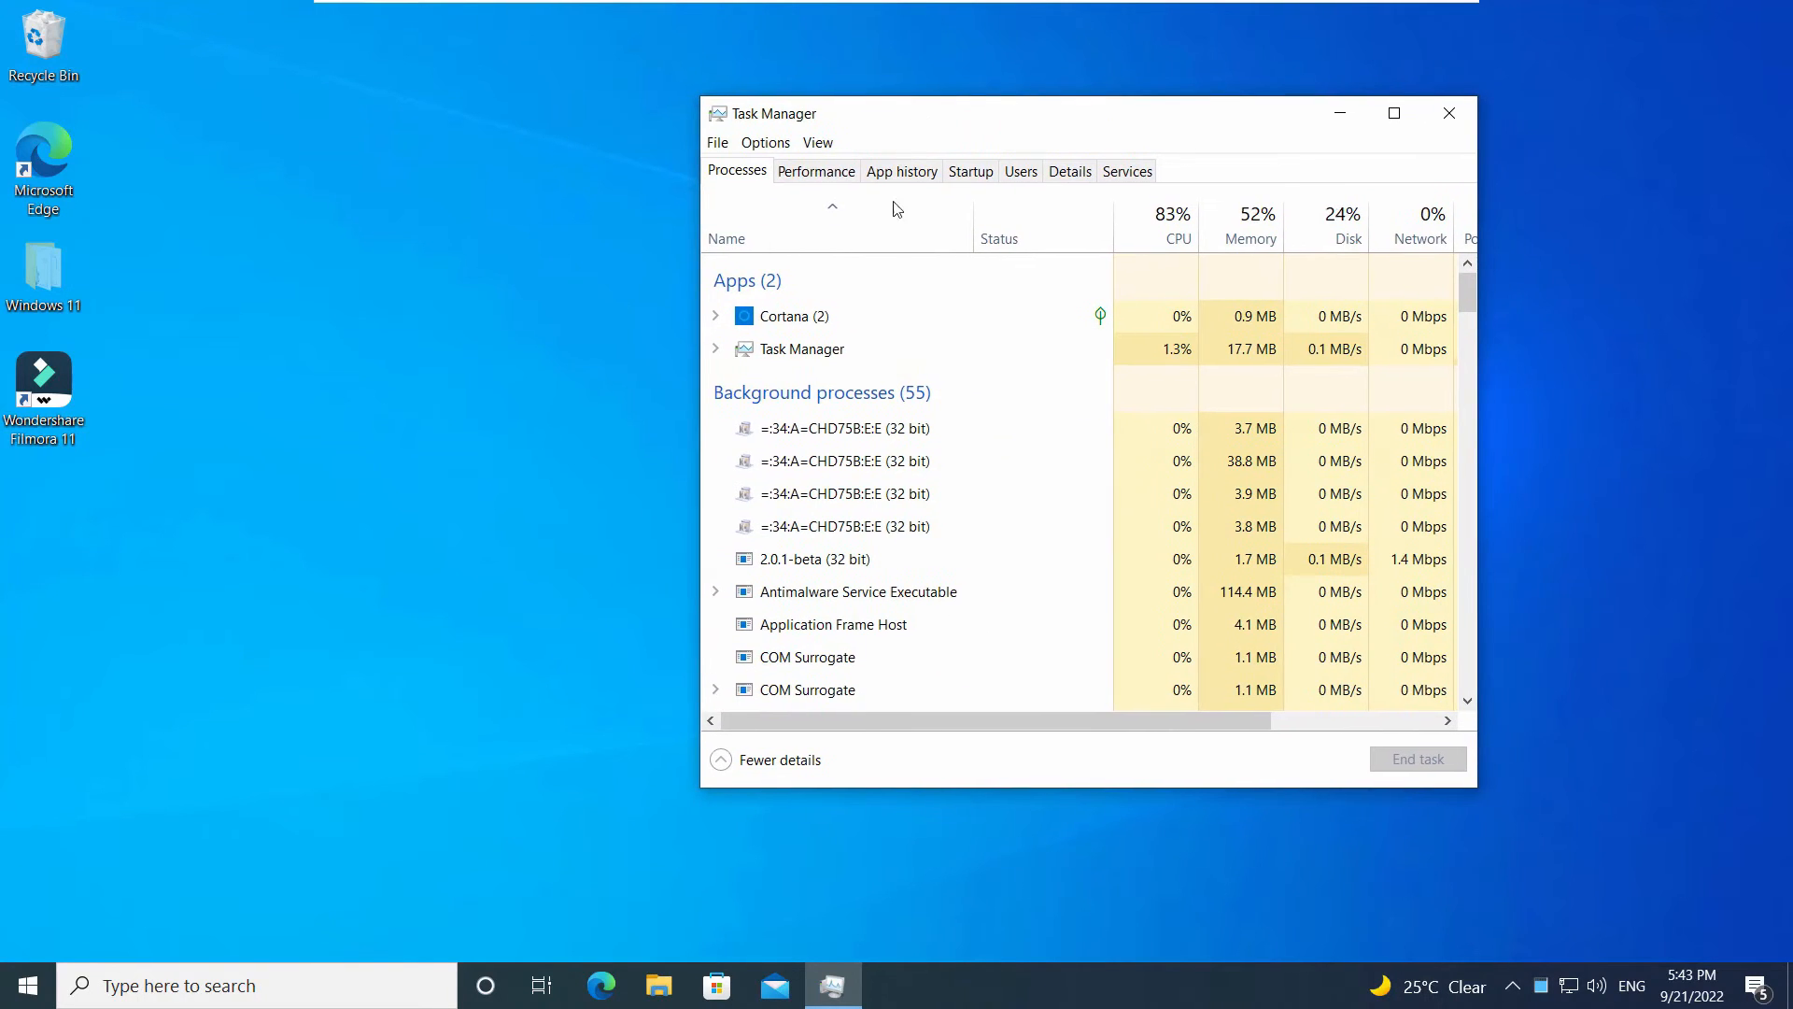
Step: Open the file location of a =:34:A=CHD75B:E:E (32 bit) background process from Task Manager, and close that folder
left_click(826, 441)
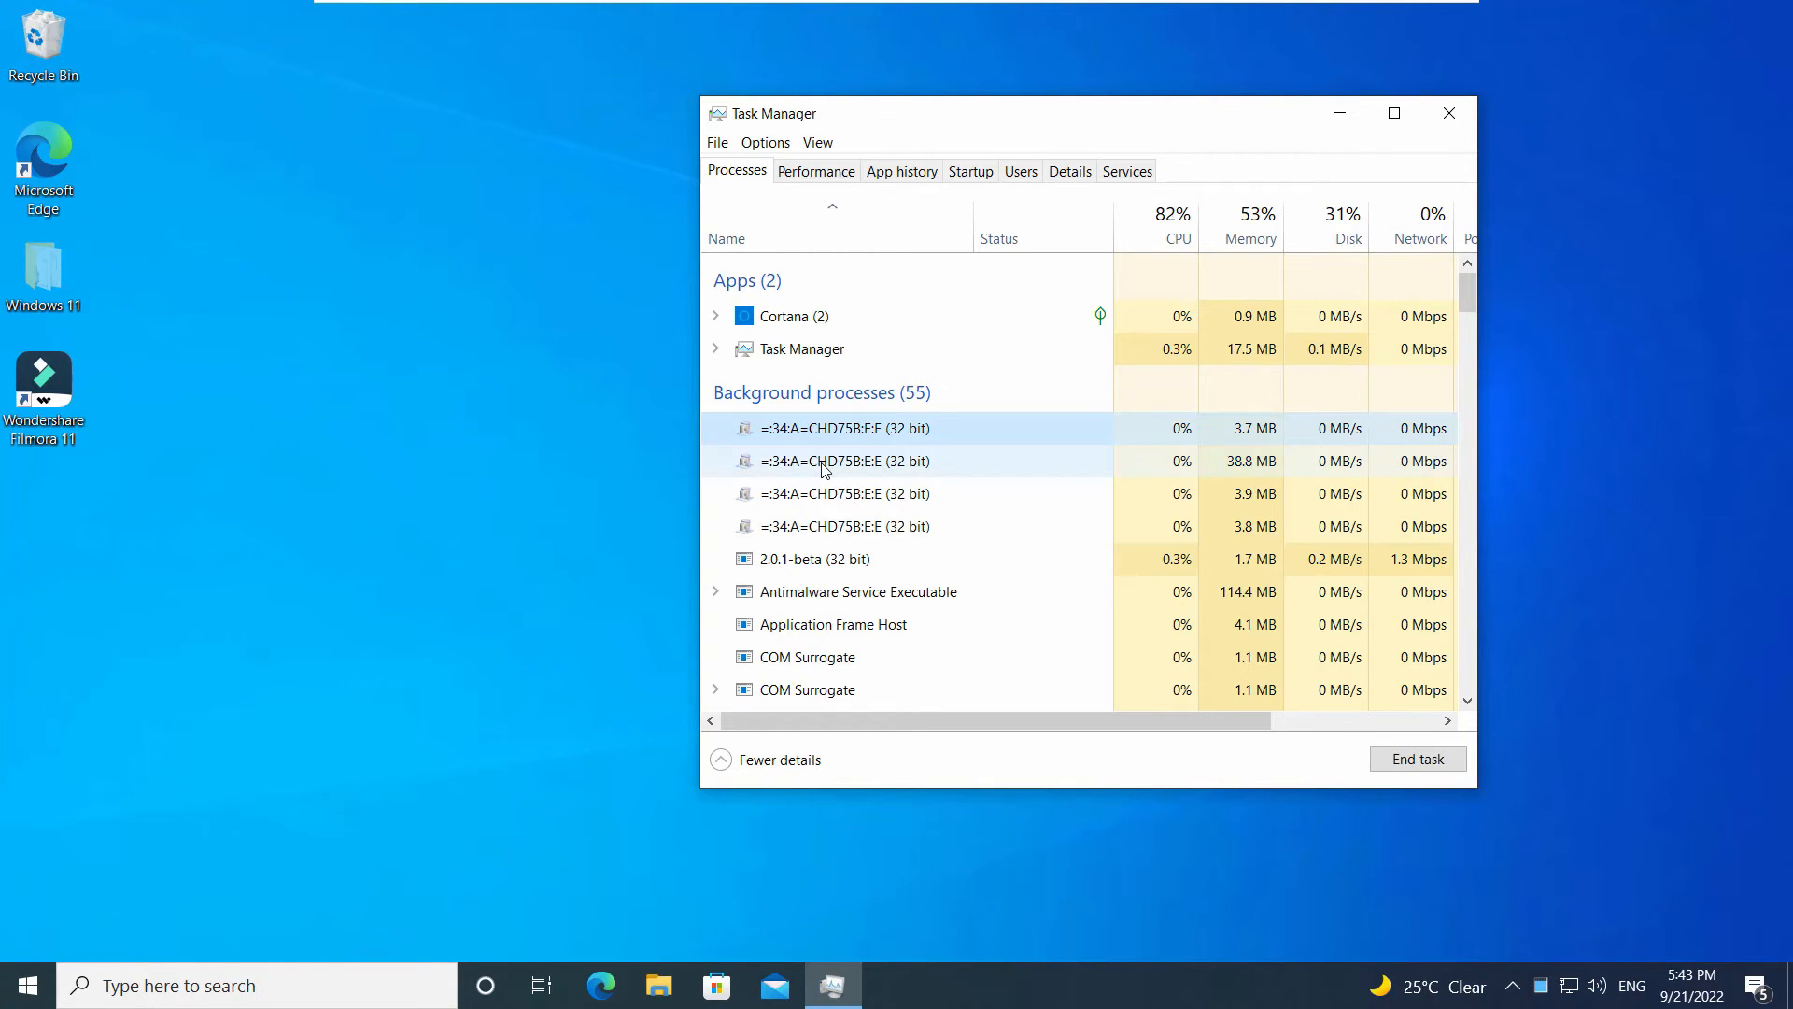
left_click(833, 467)
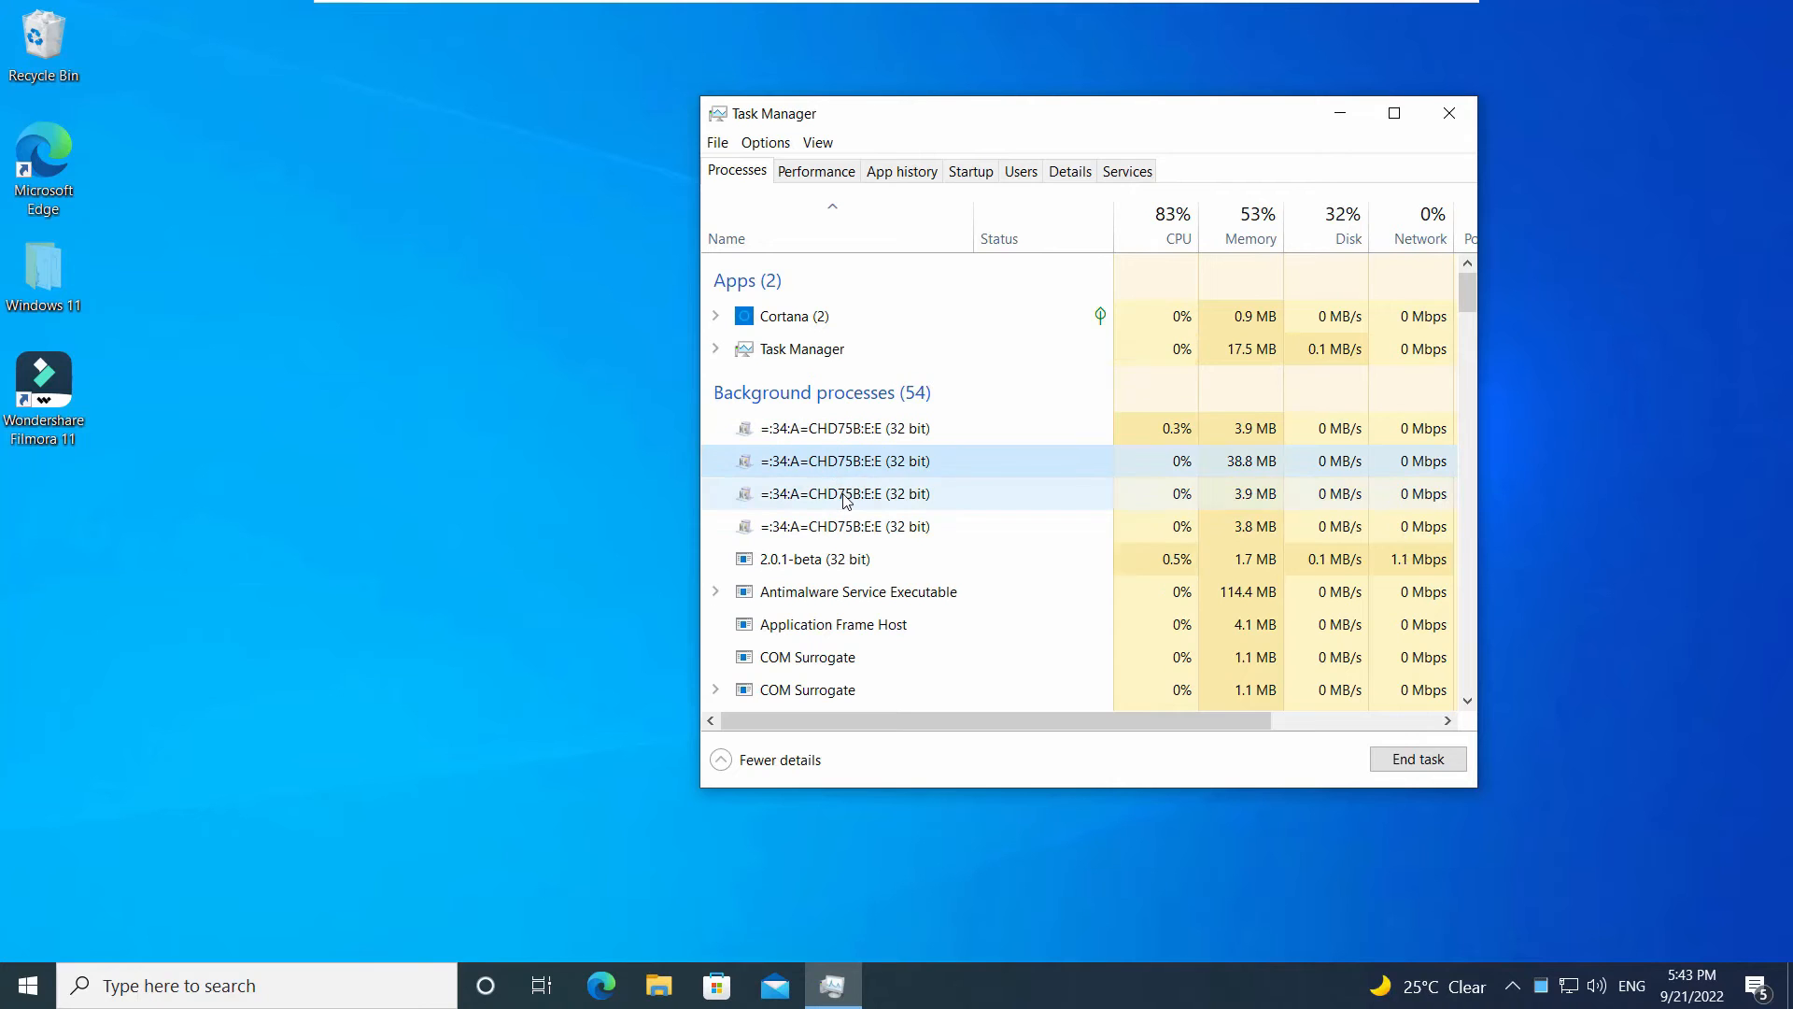
right_click(820, 527)
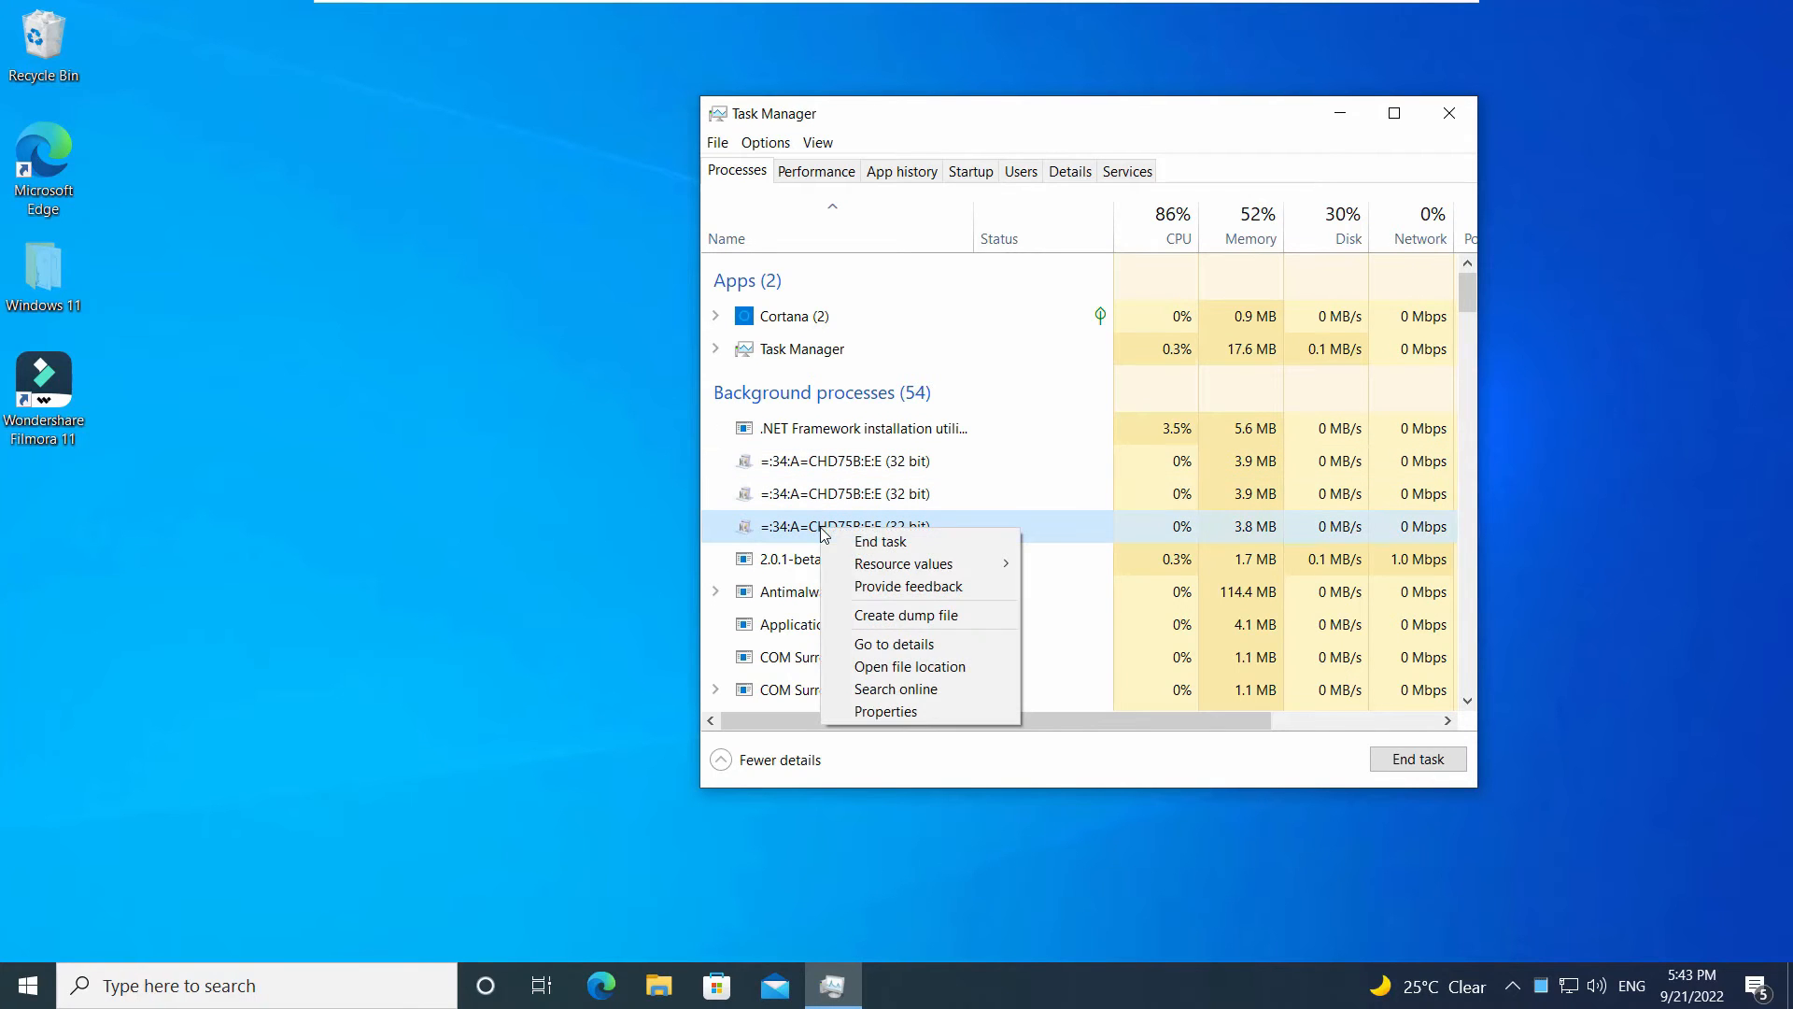
left_click(910, 666)
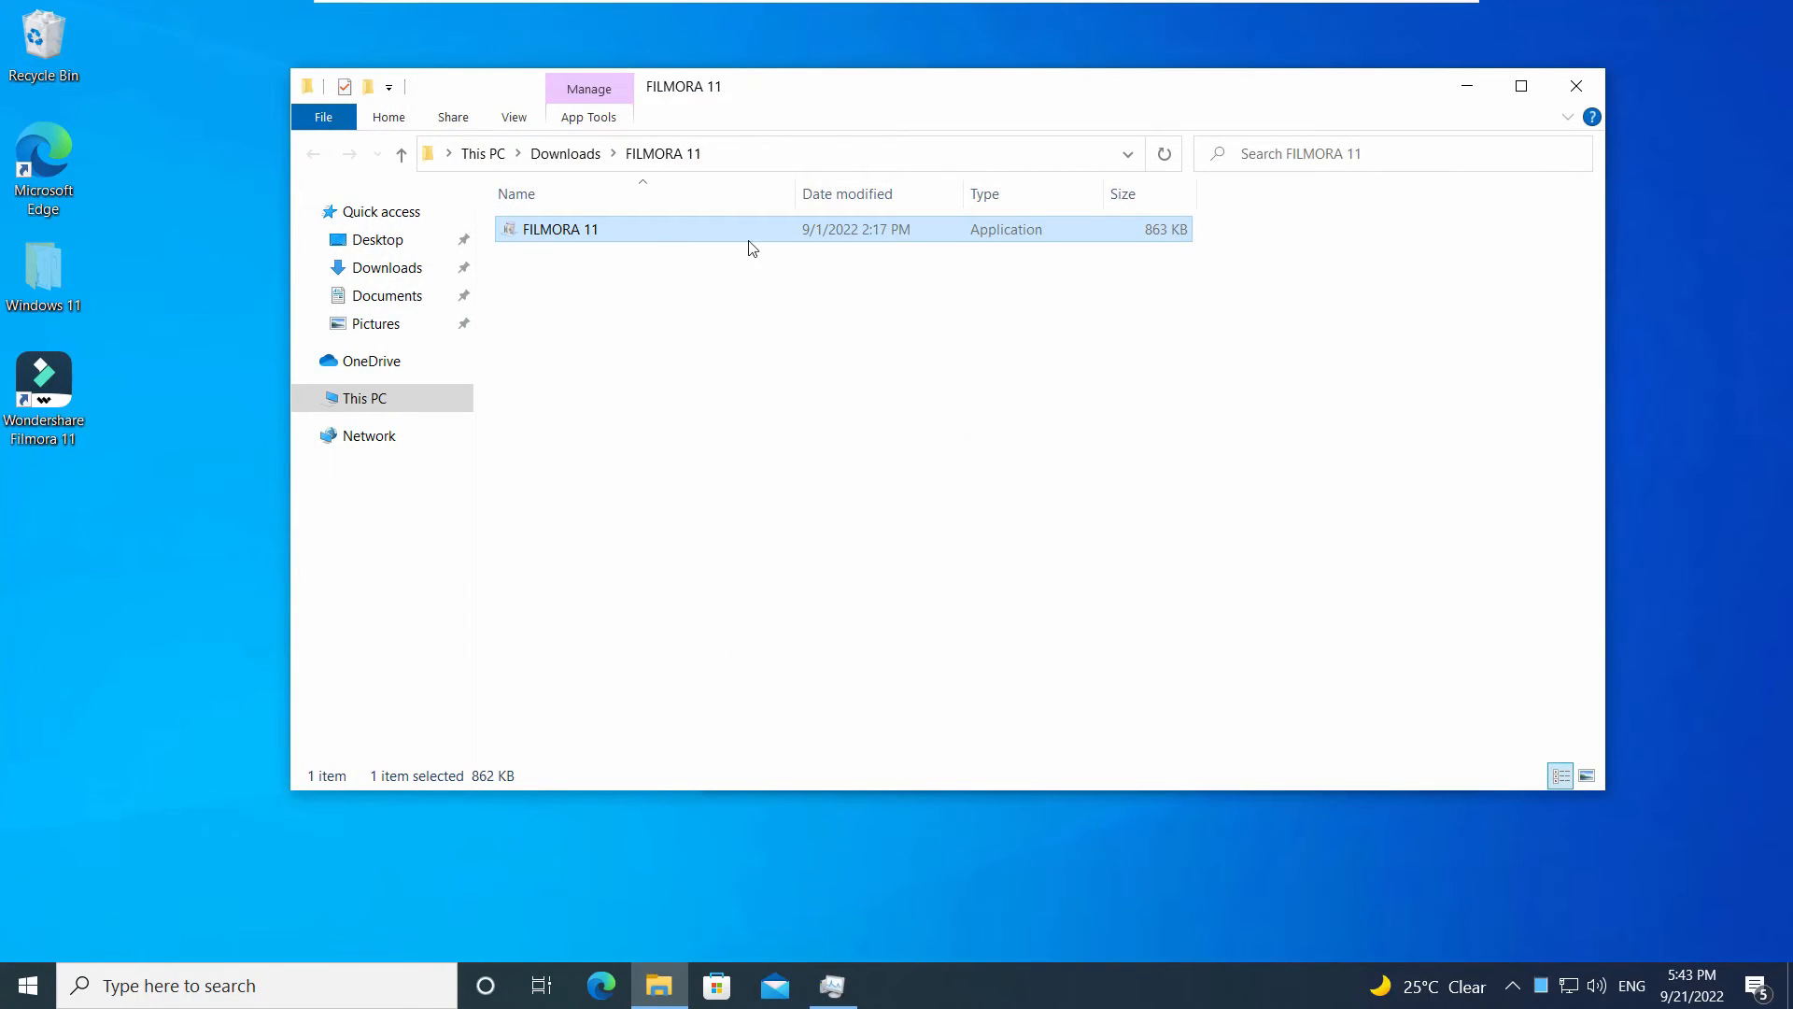
left_click(1576, 86)
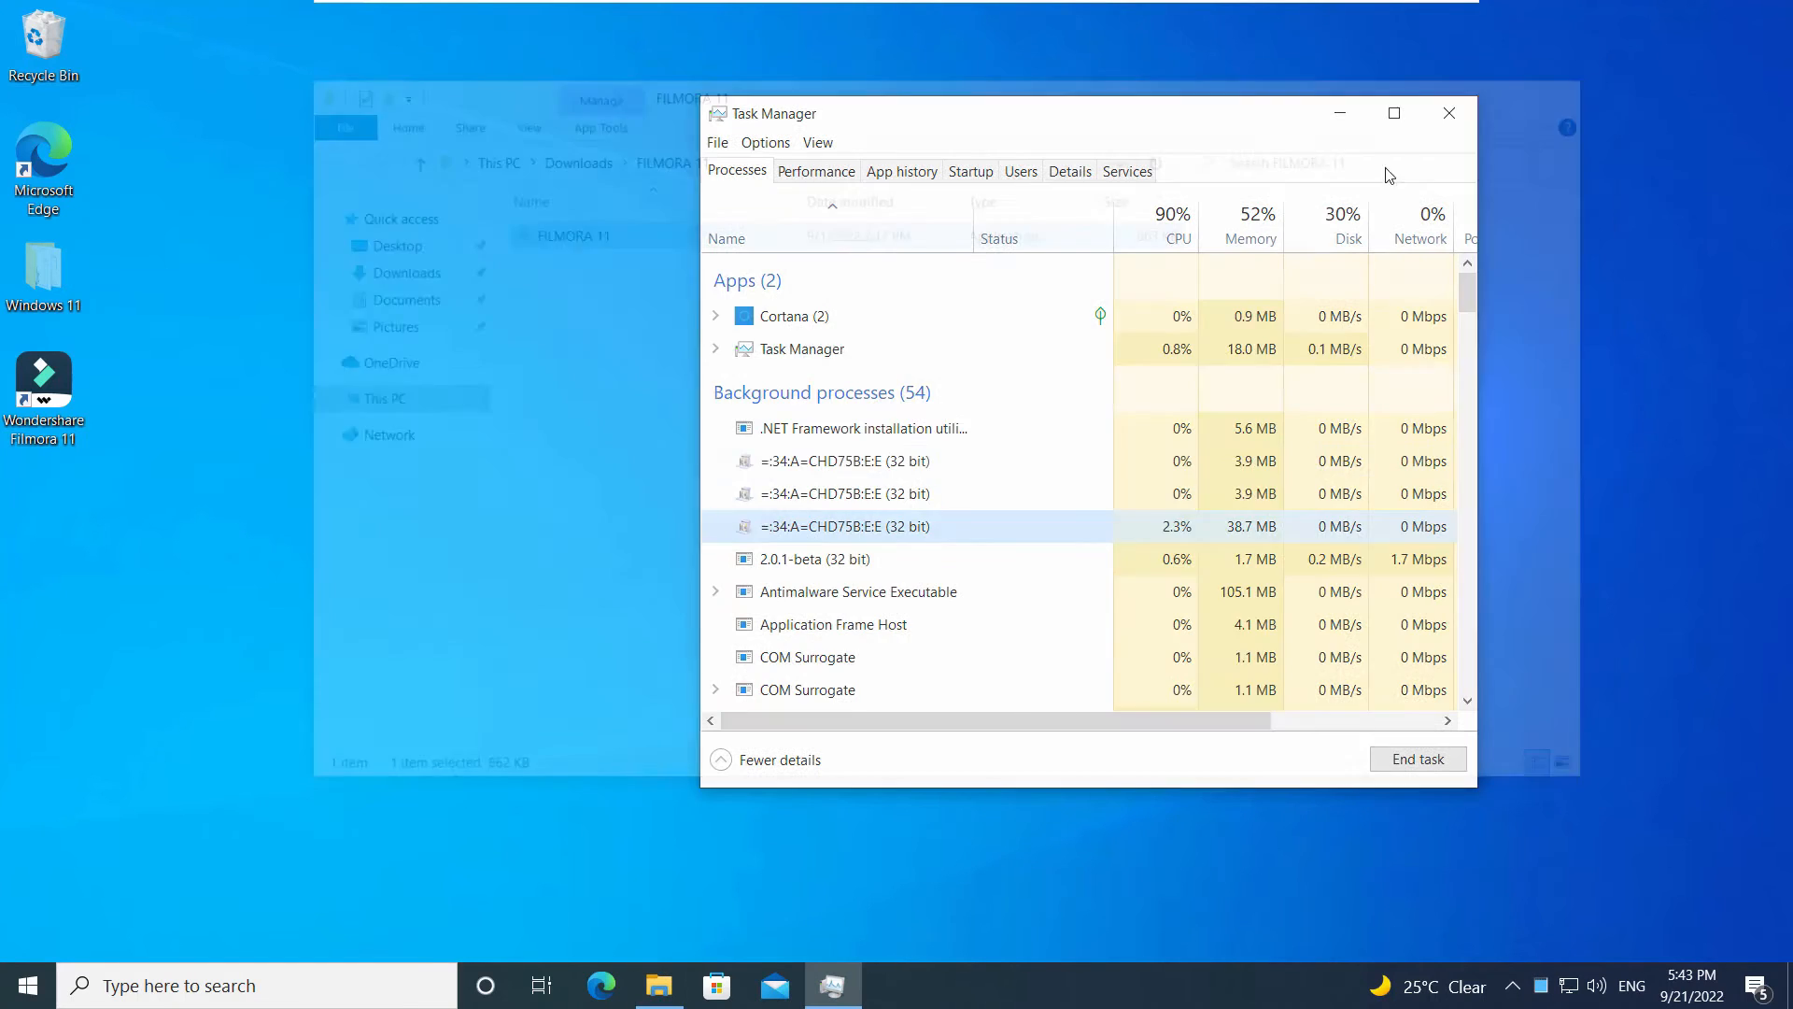
Step: Check the file location of the Setup Manager File MSFT (32 bit) process, close the folder and look through the background processes
scroll(880, 505, "down", 2)
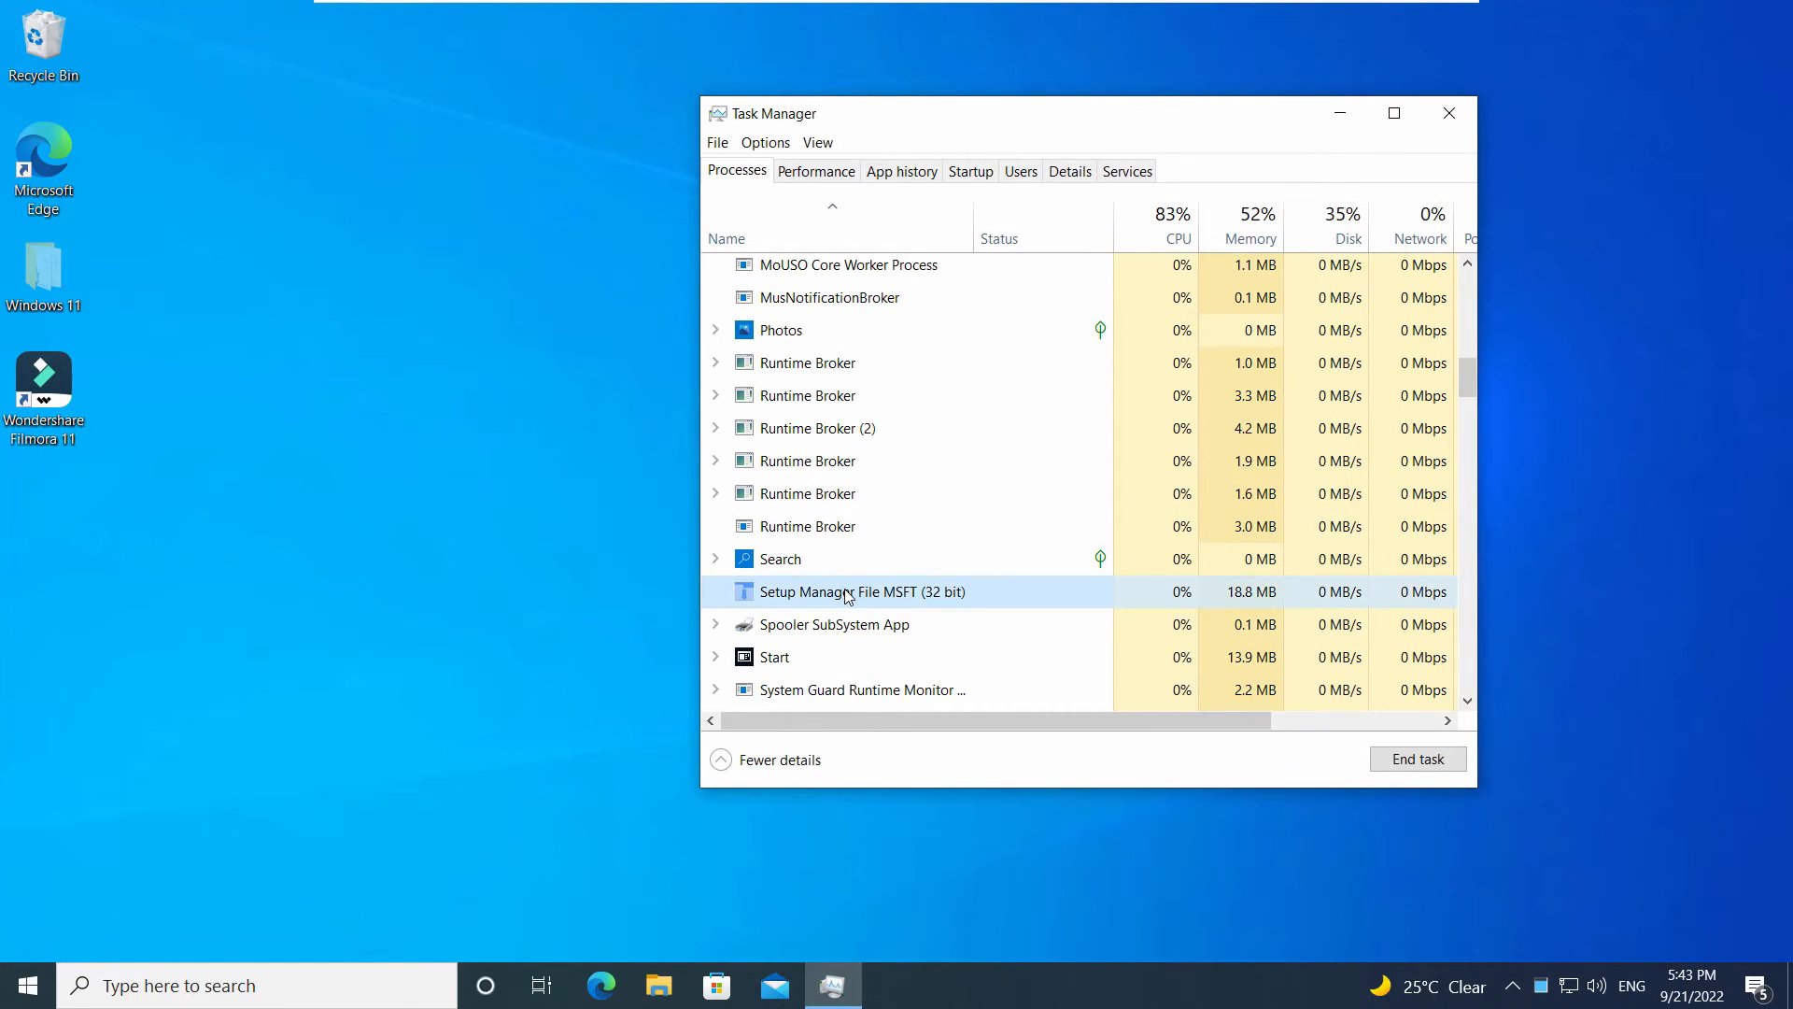
right_click(847, 595)
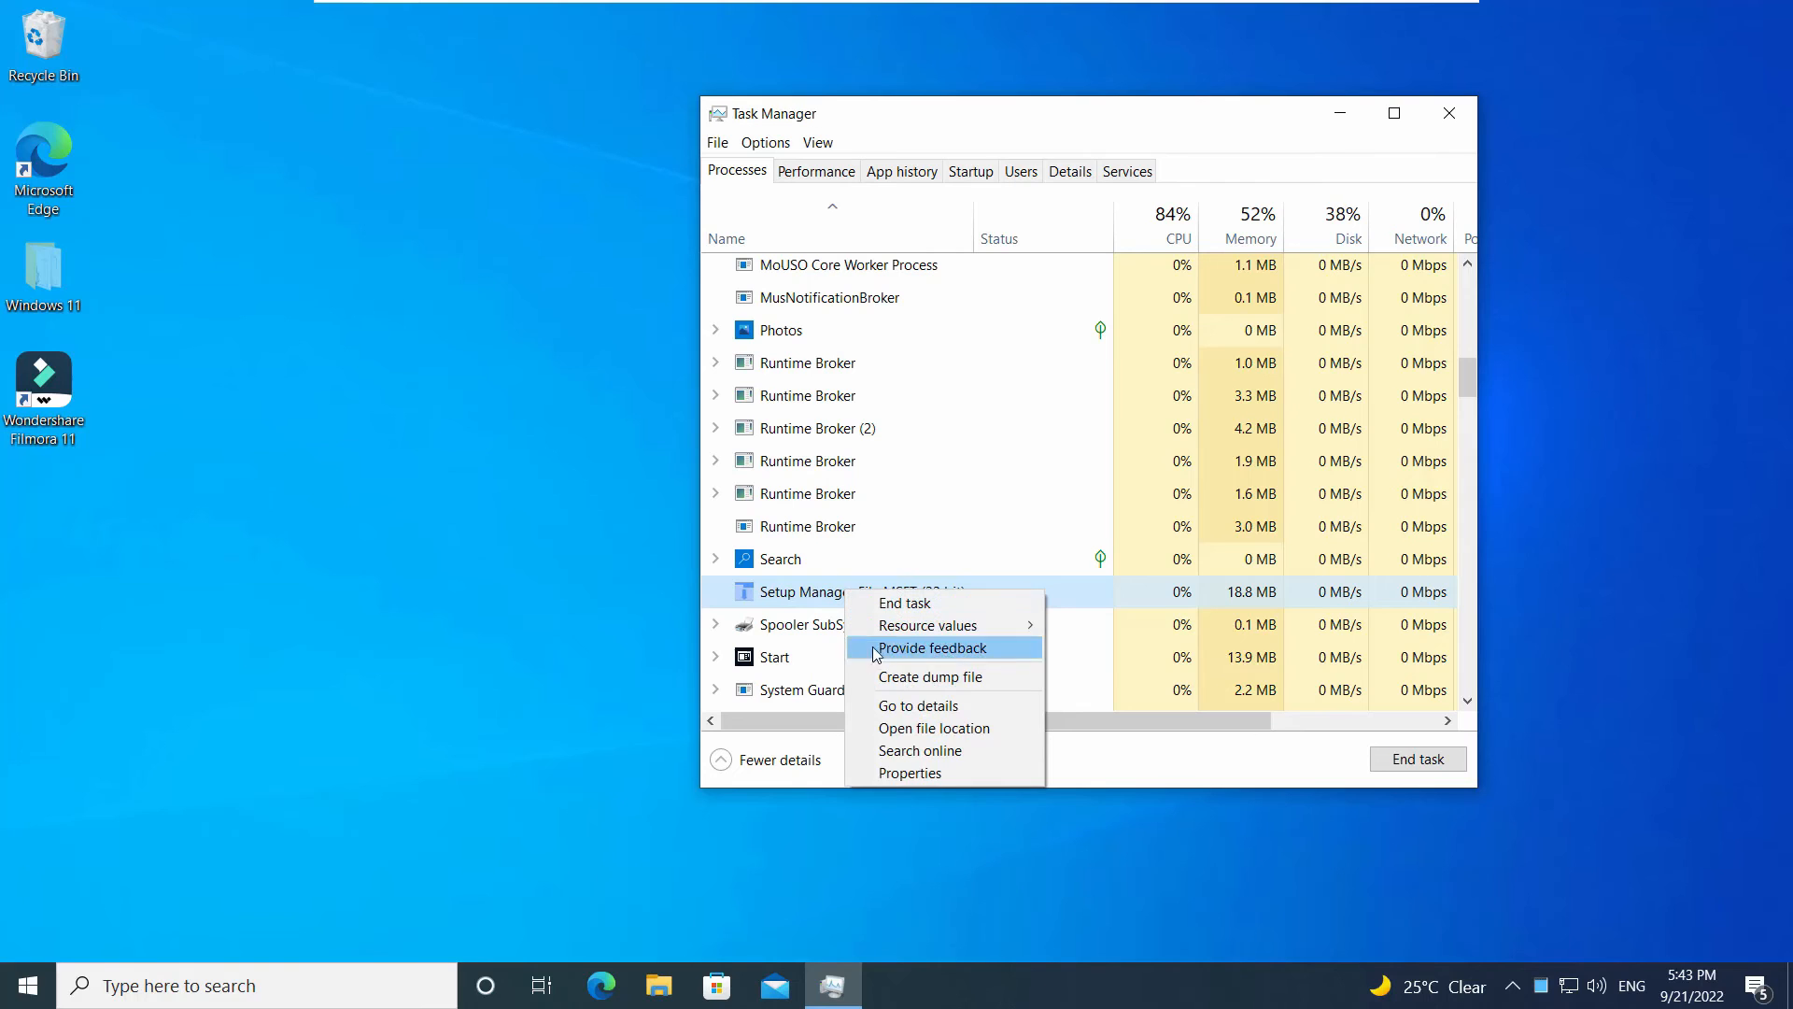
left_click(920, 727)
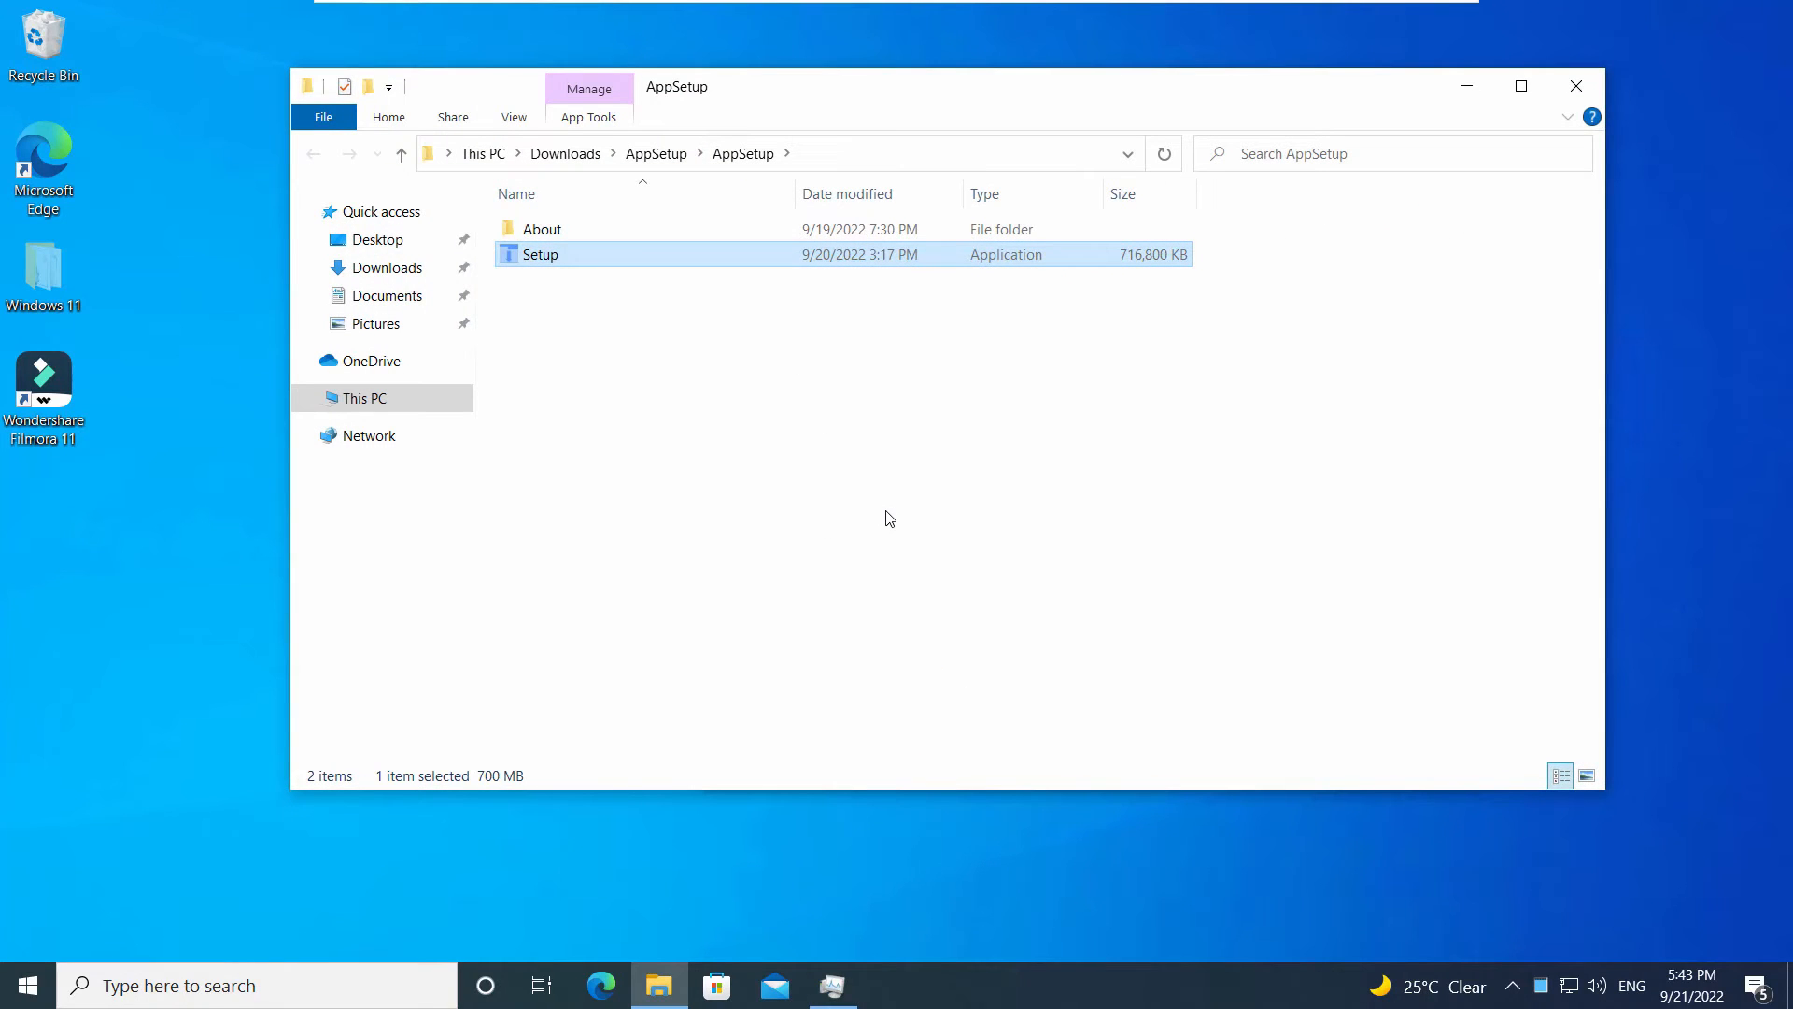
left_click(1594, 91)
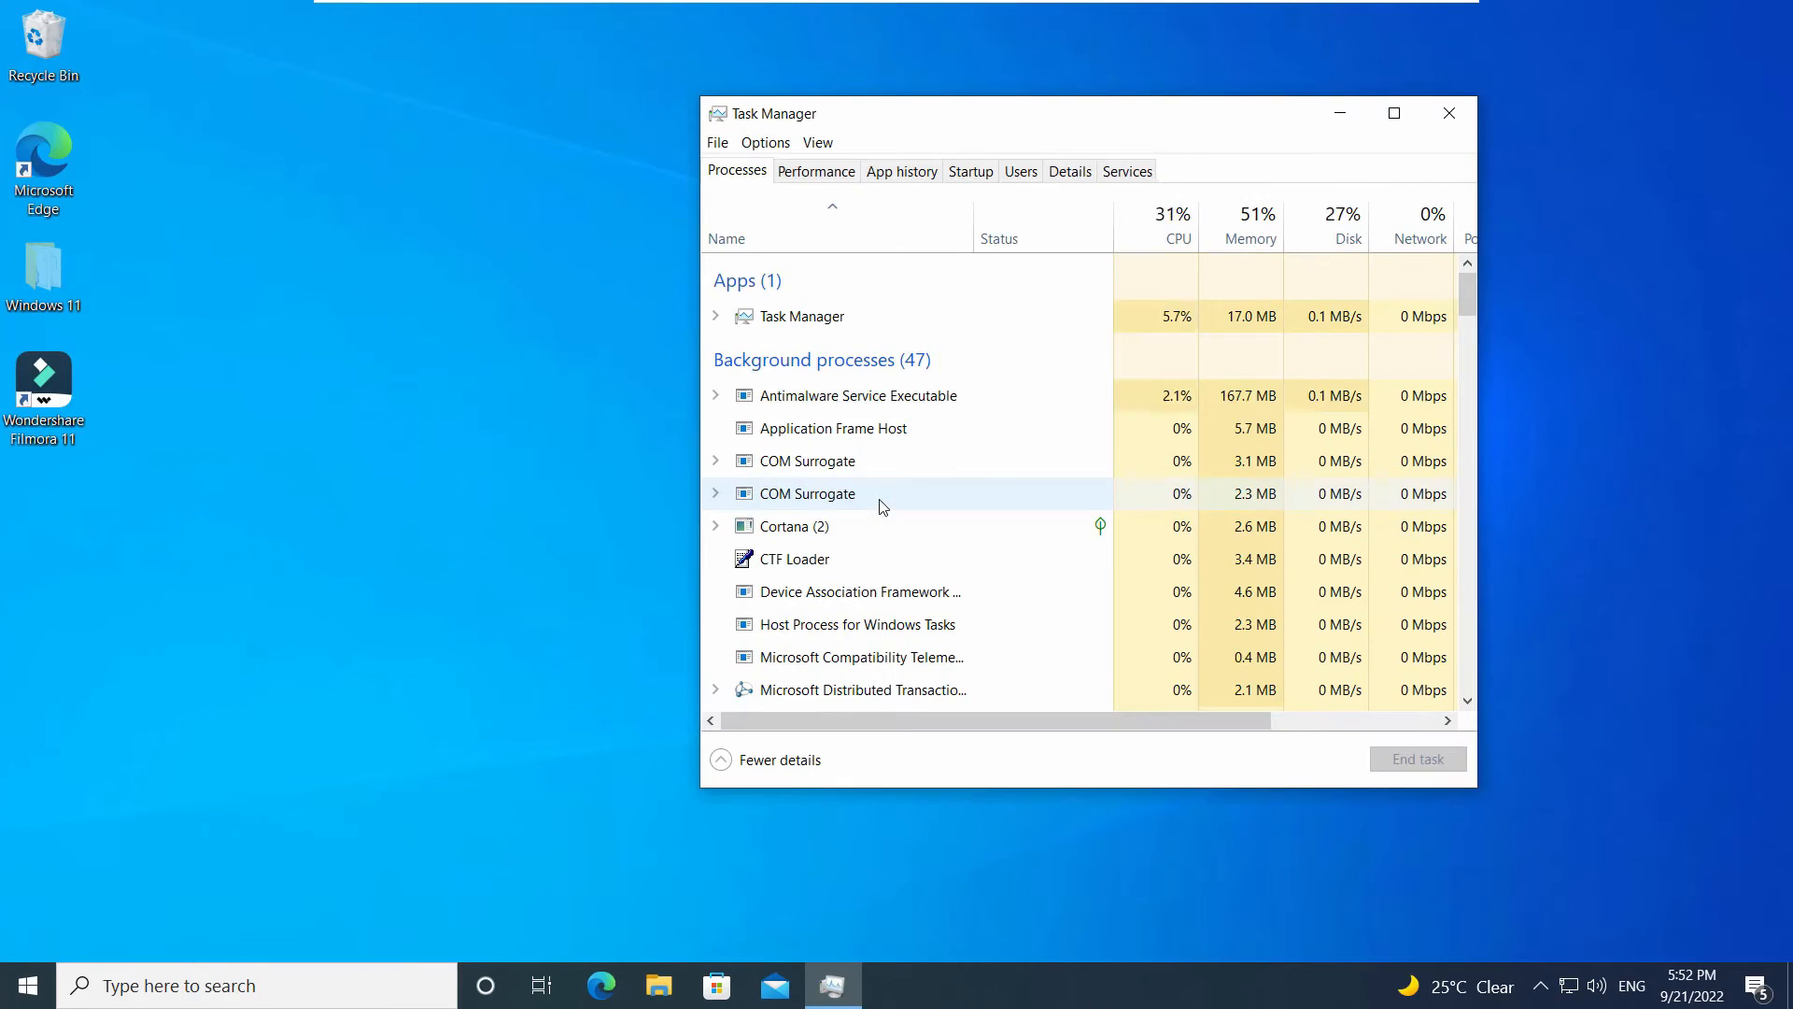
scroll(883, 506, "down", 5)
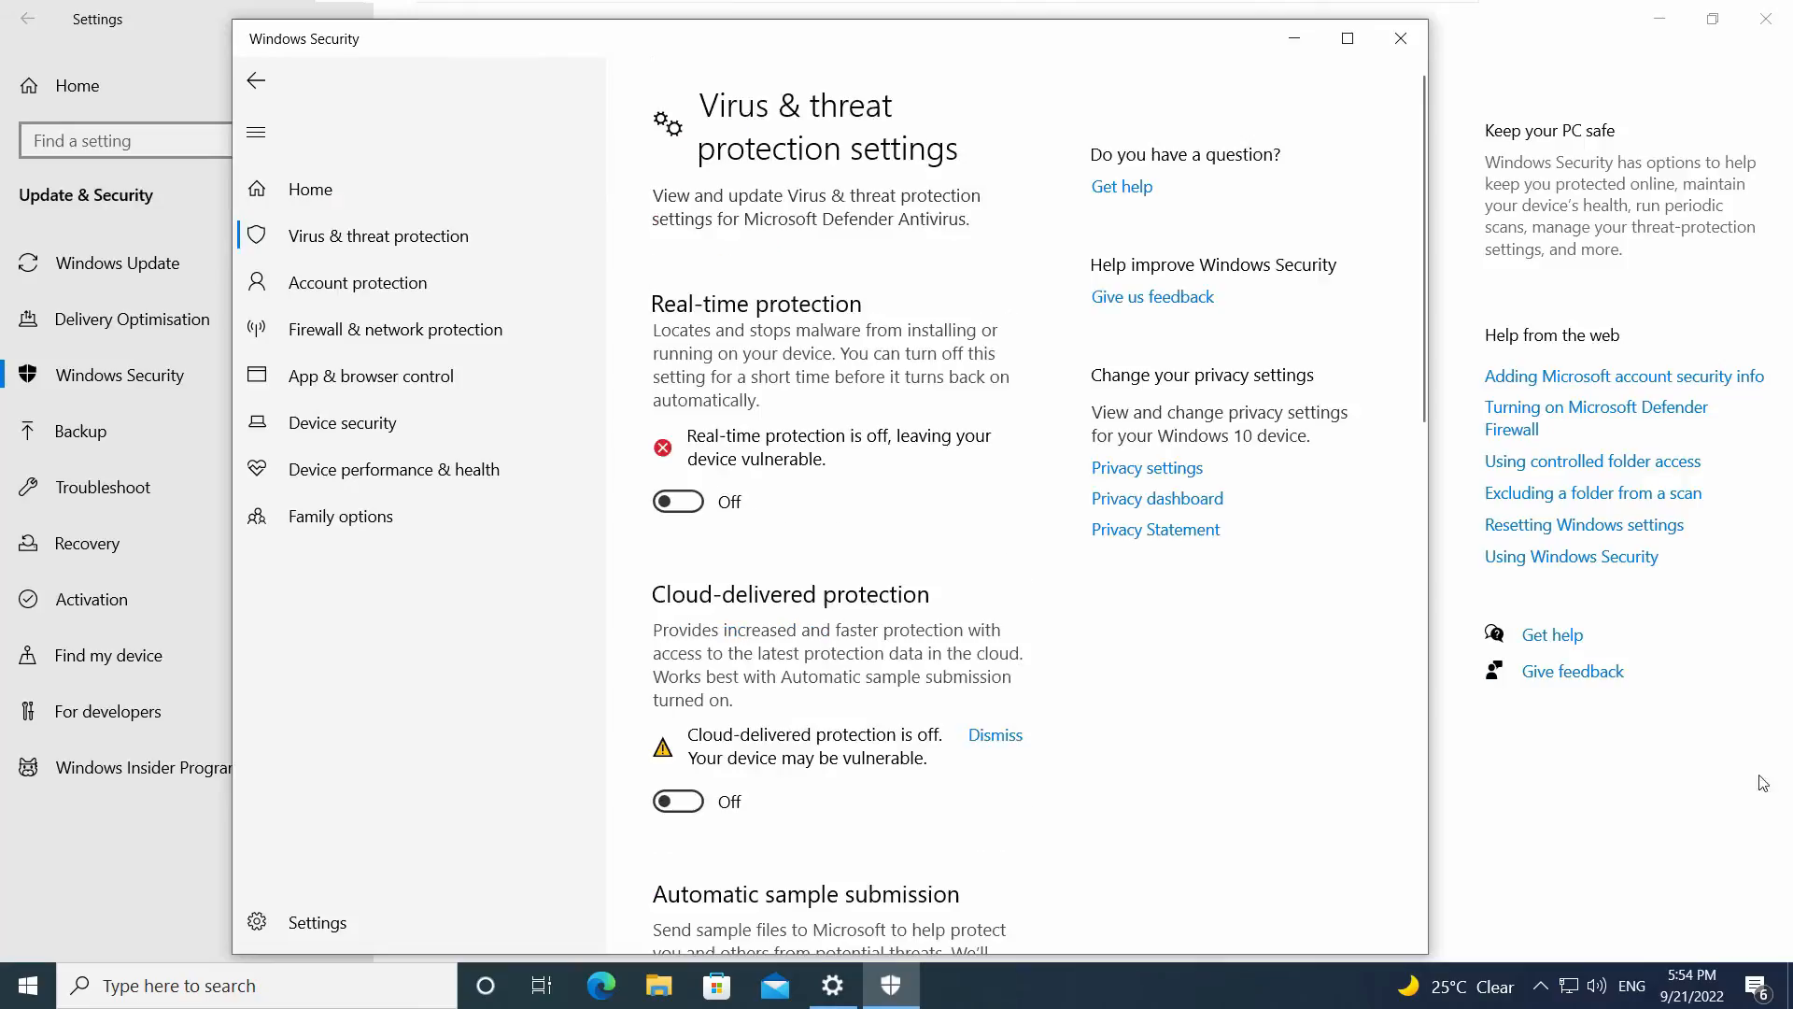
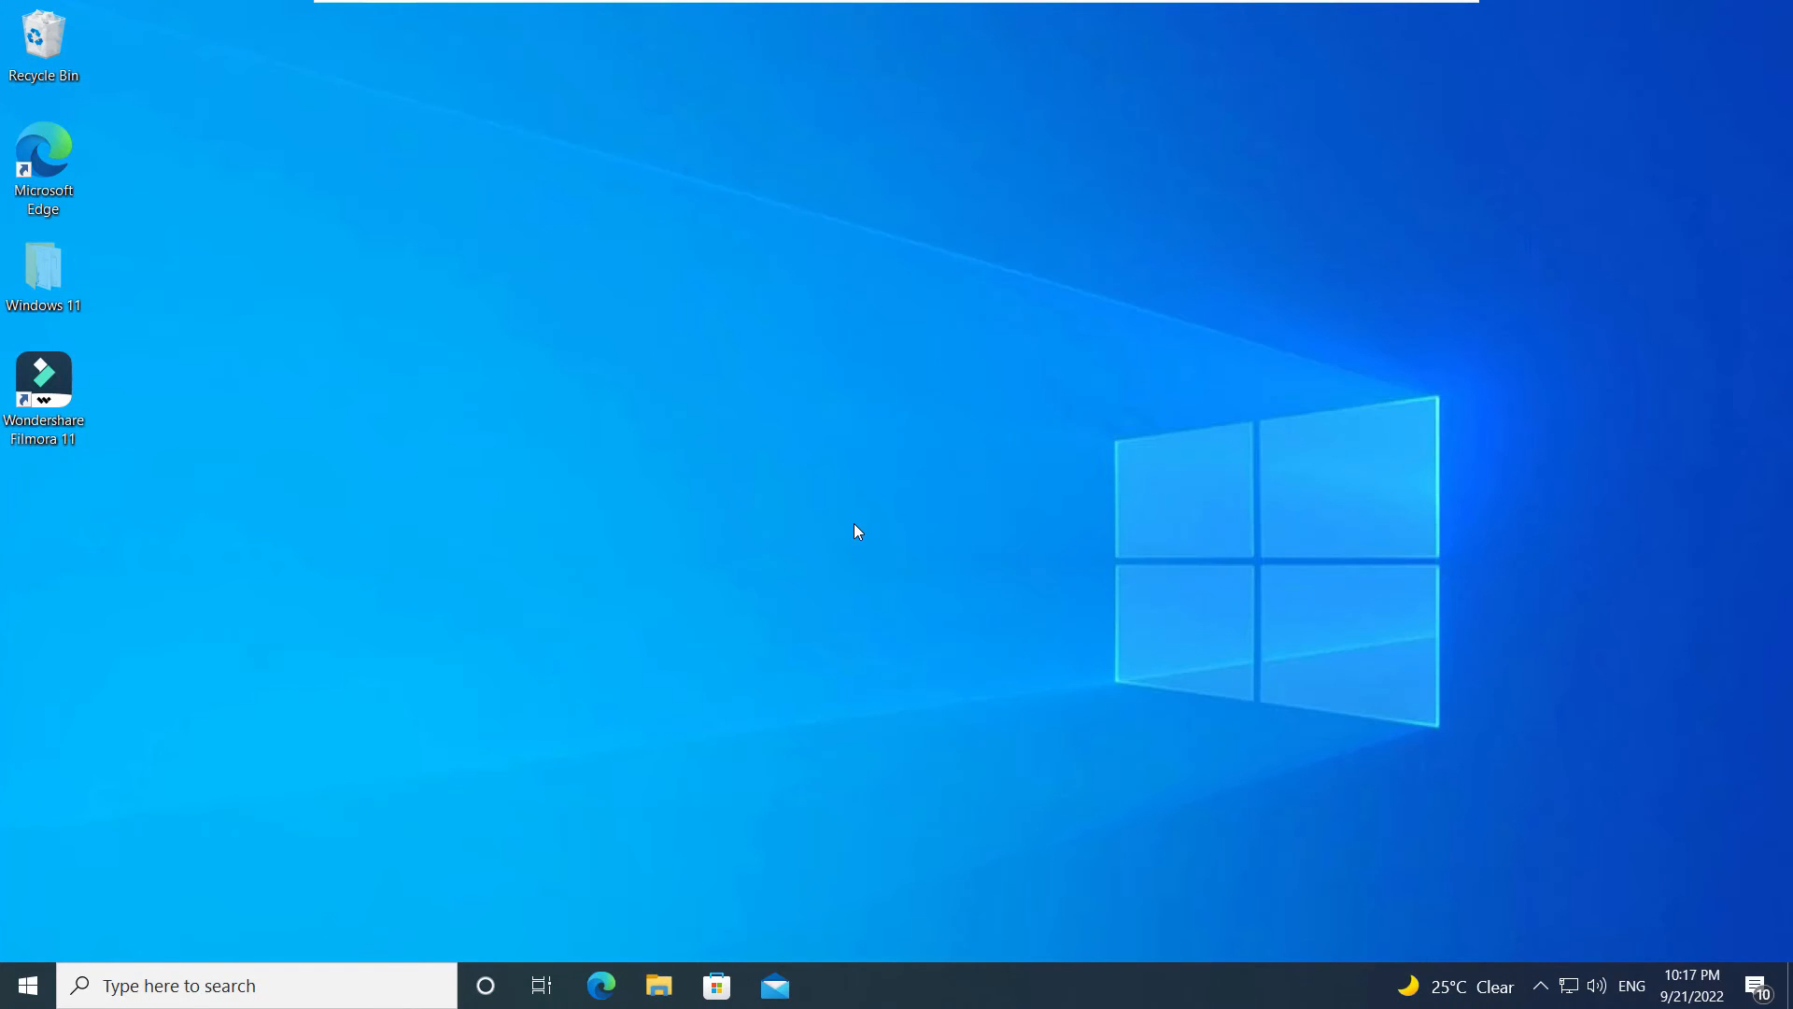
Step: Open the %appdata% location through Run, go to AppData's Local\Temp folder and sort its contents by date modified, newest first
key("super+r")
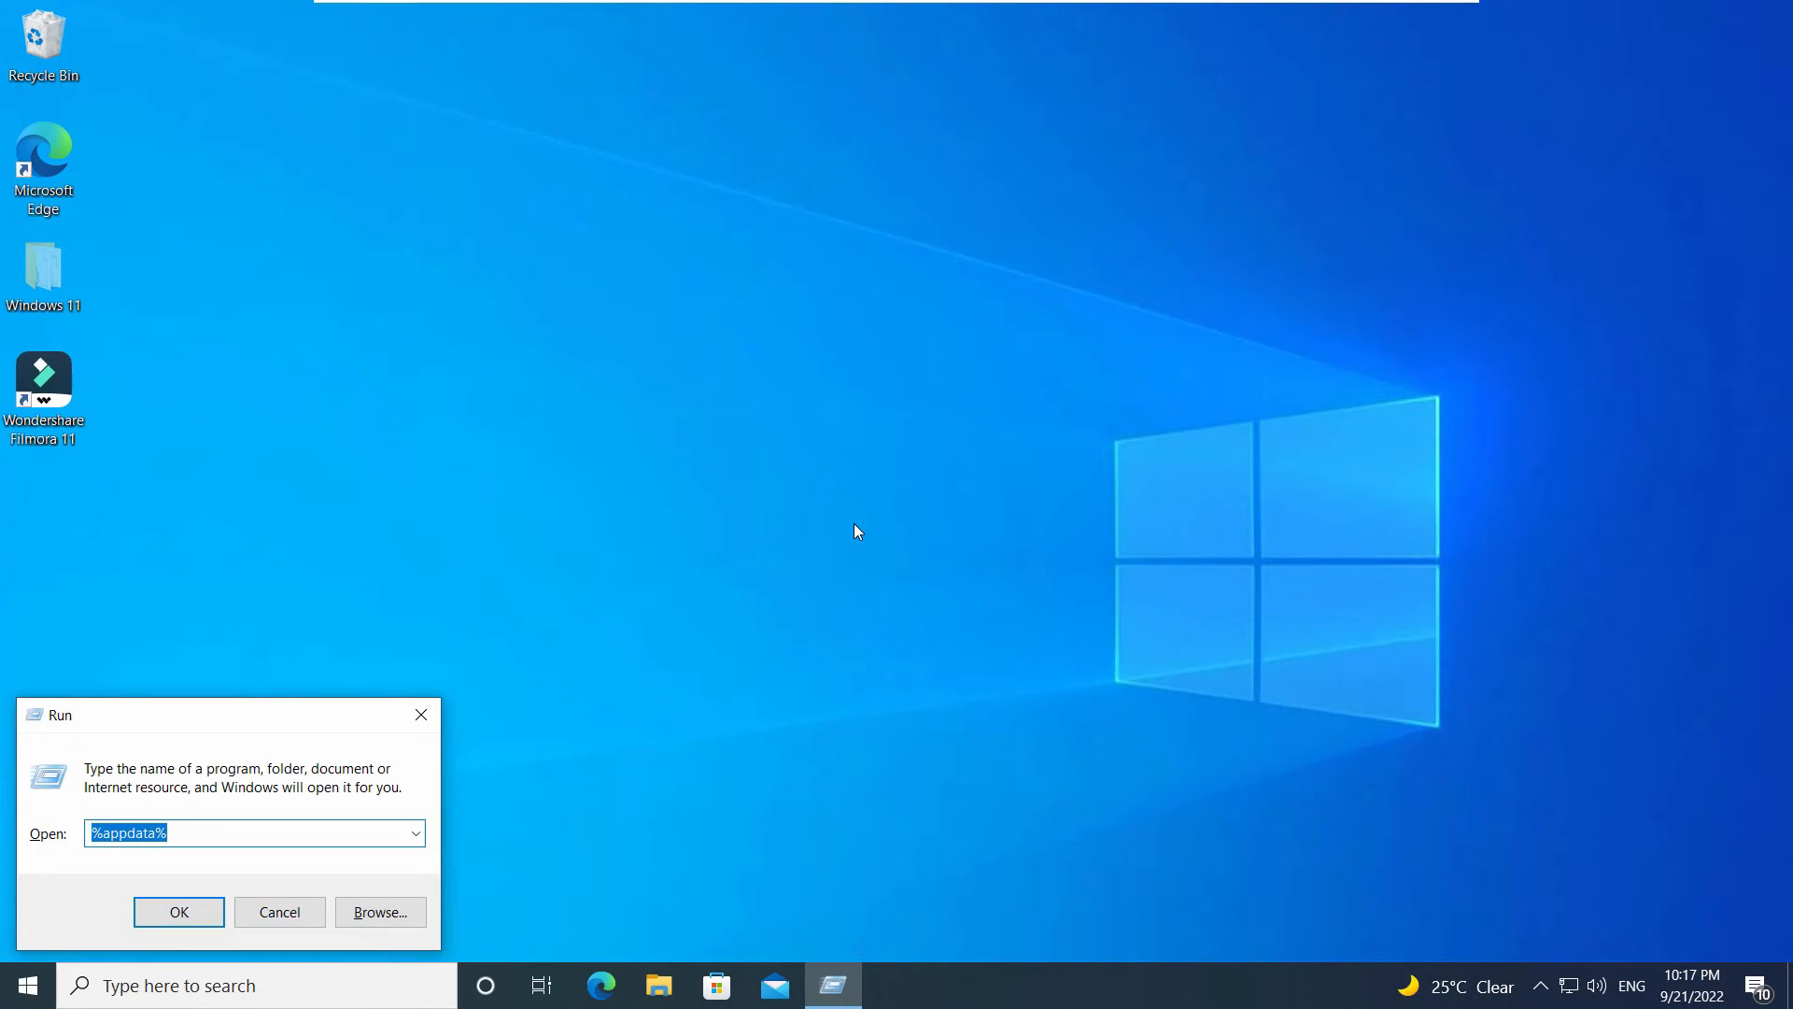
left_click(159, 914)
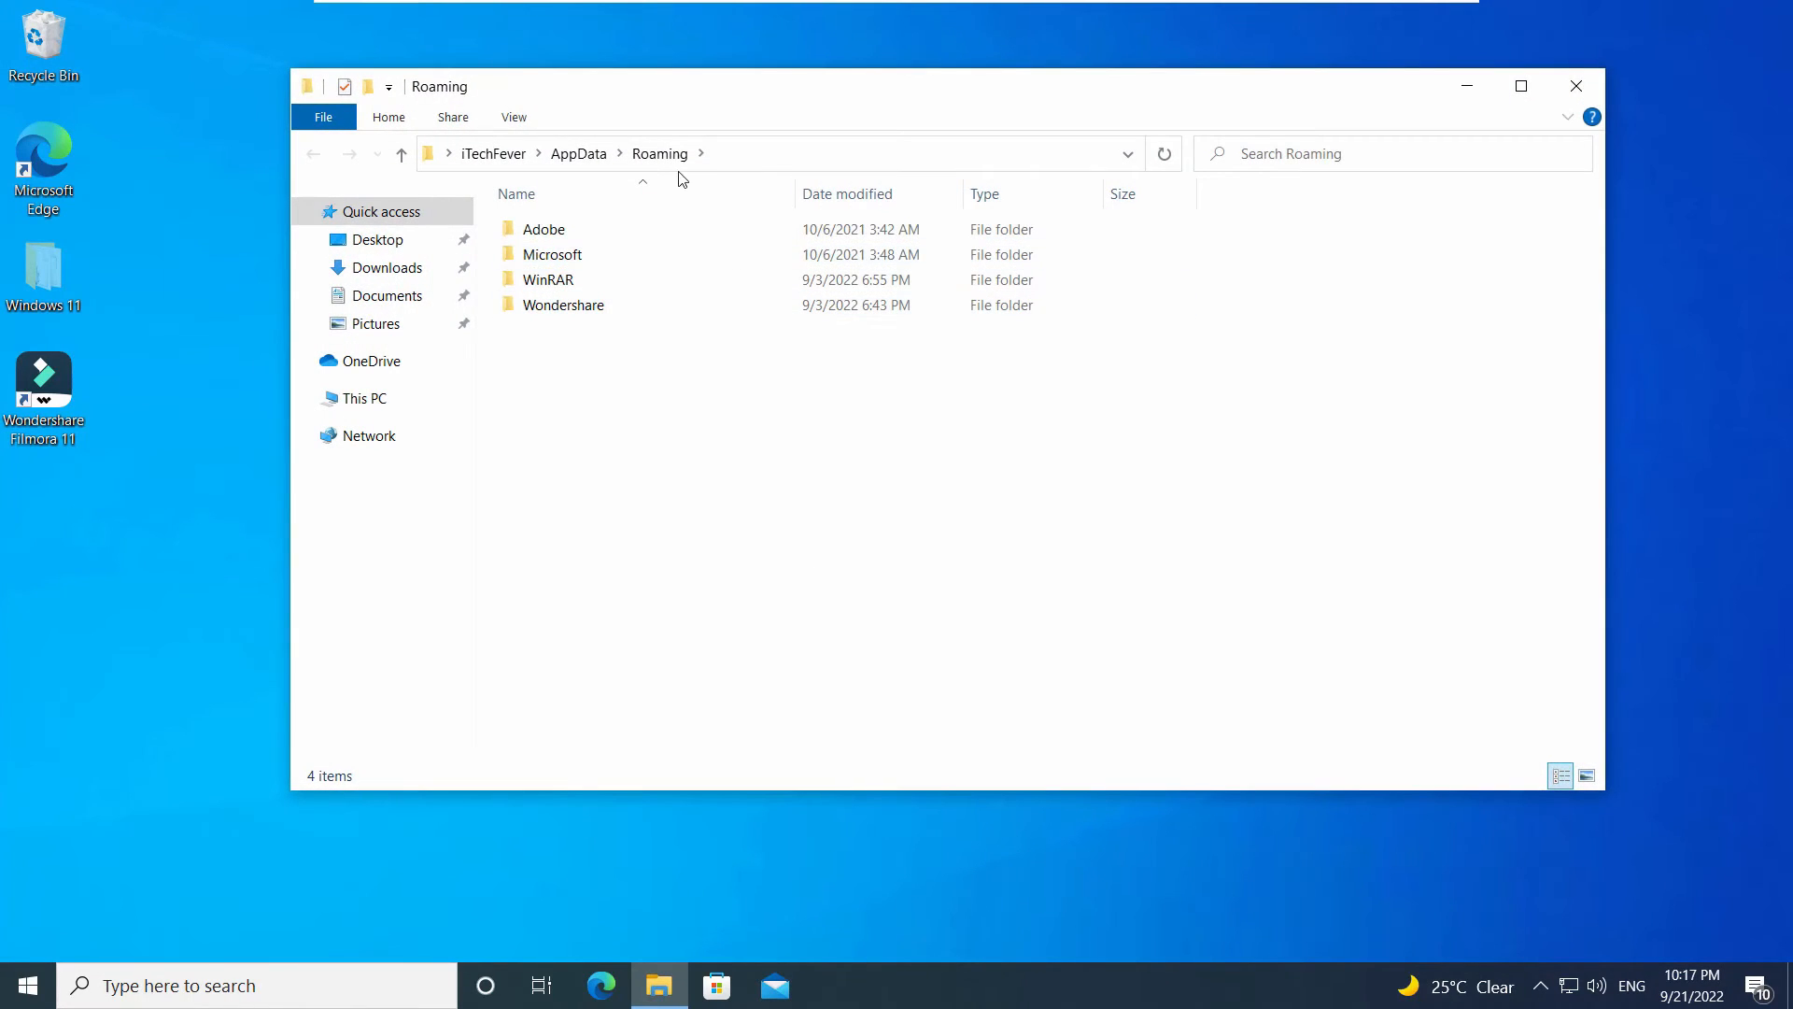
left_click(578, 158)
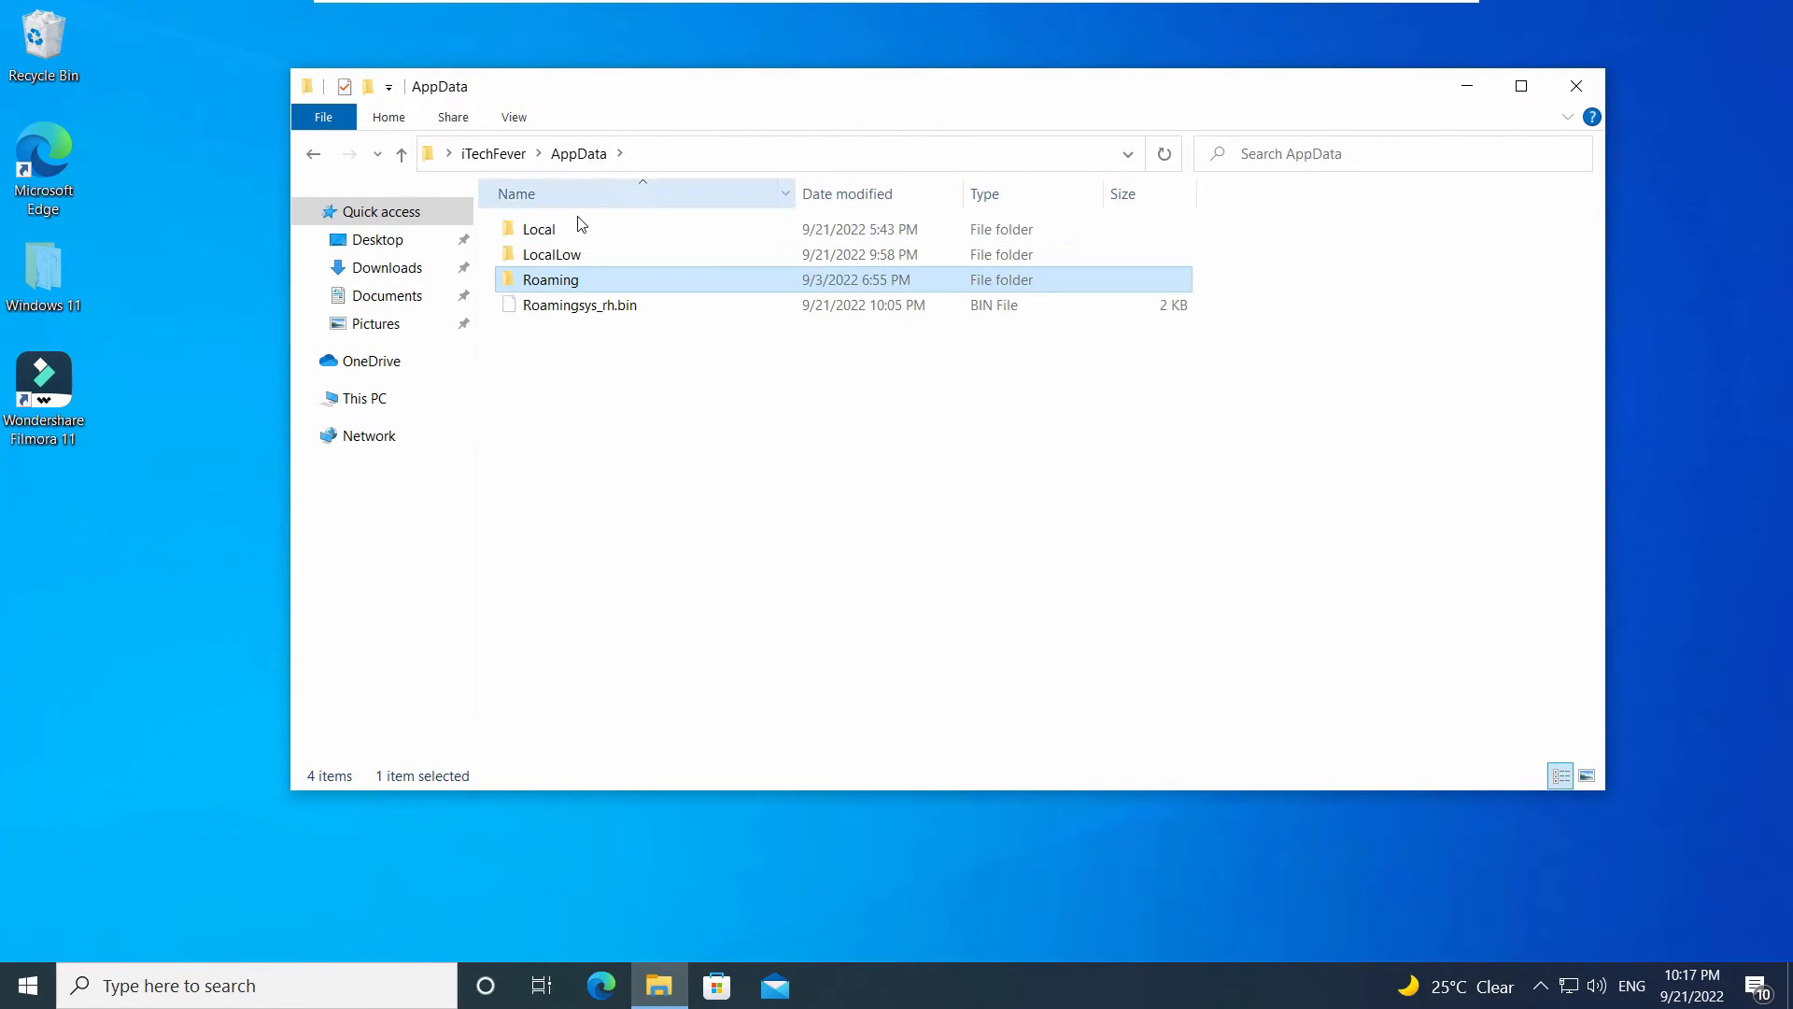
double_click(581, 228)
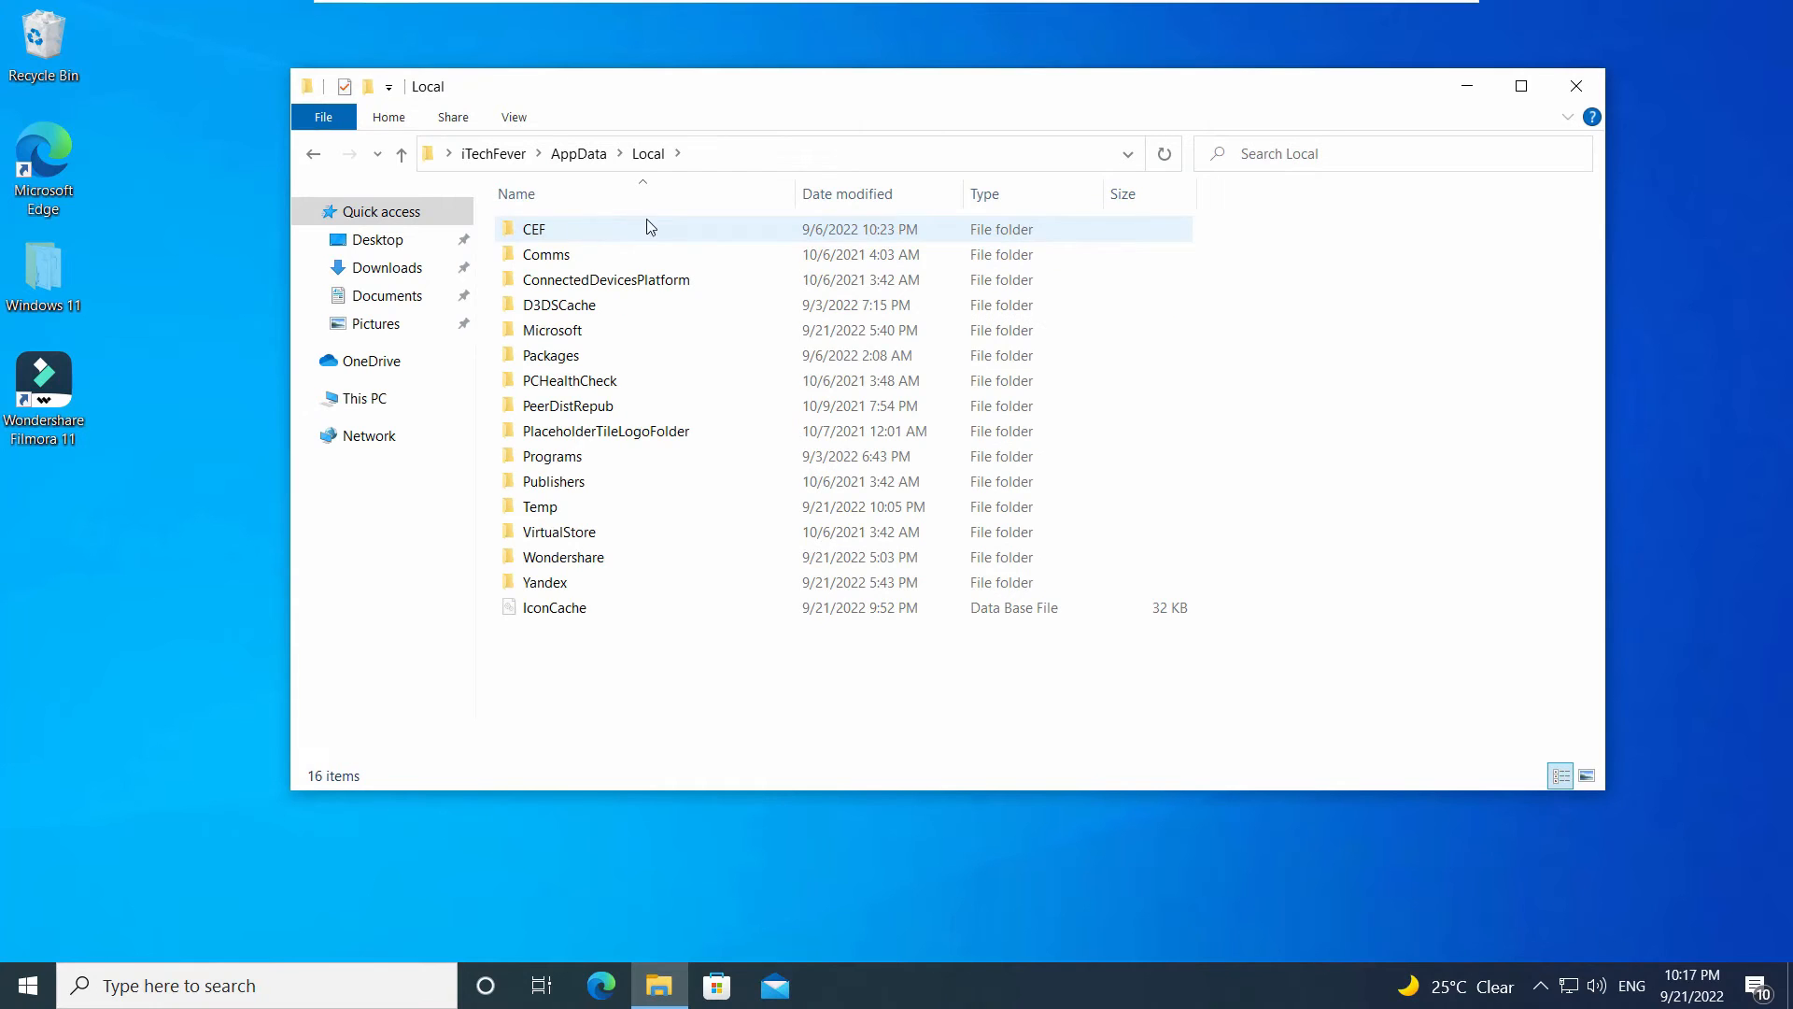
double_click(630, 508)
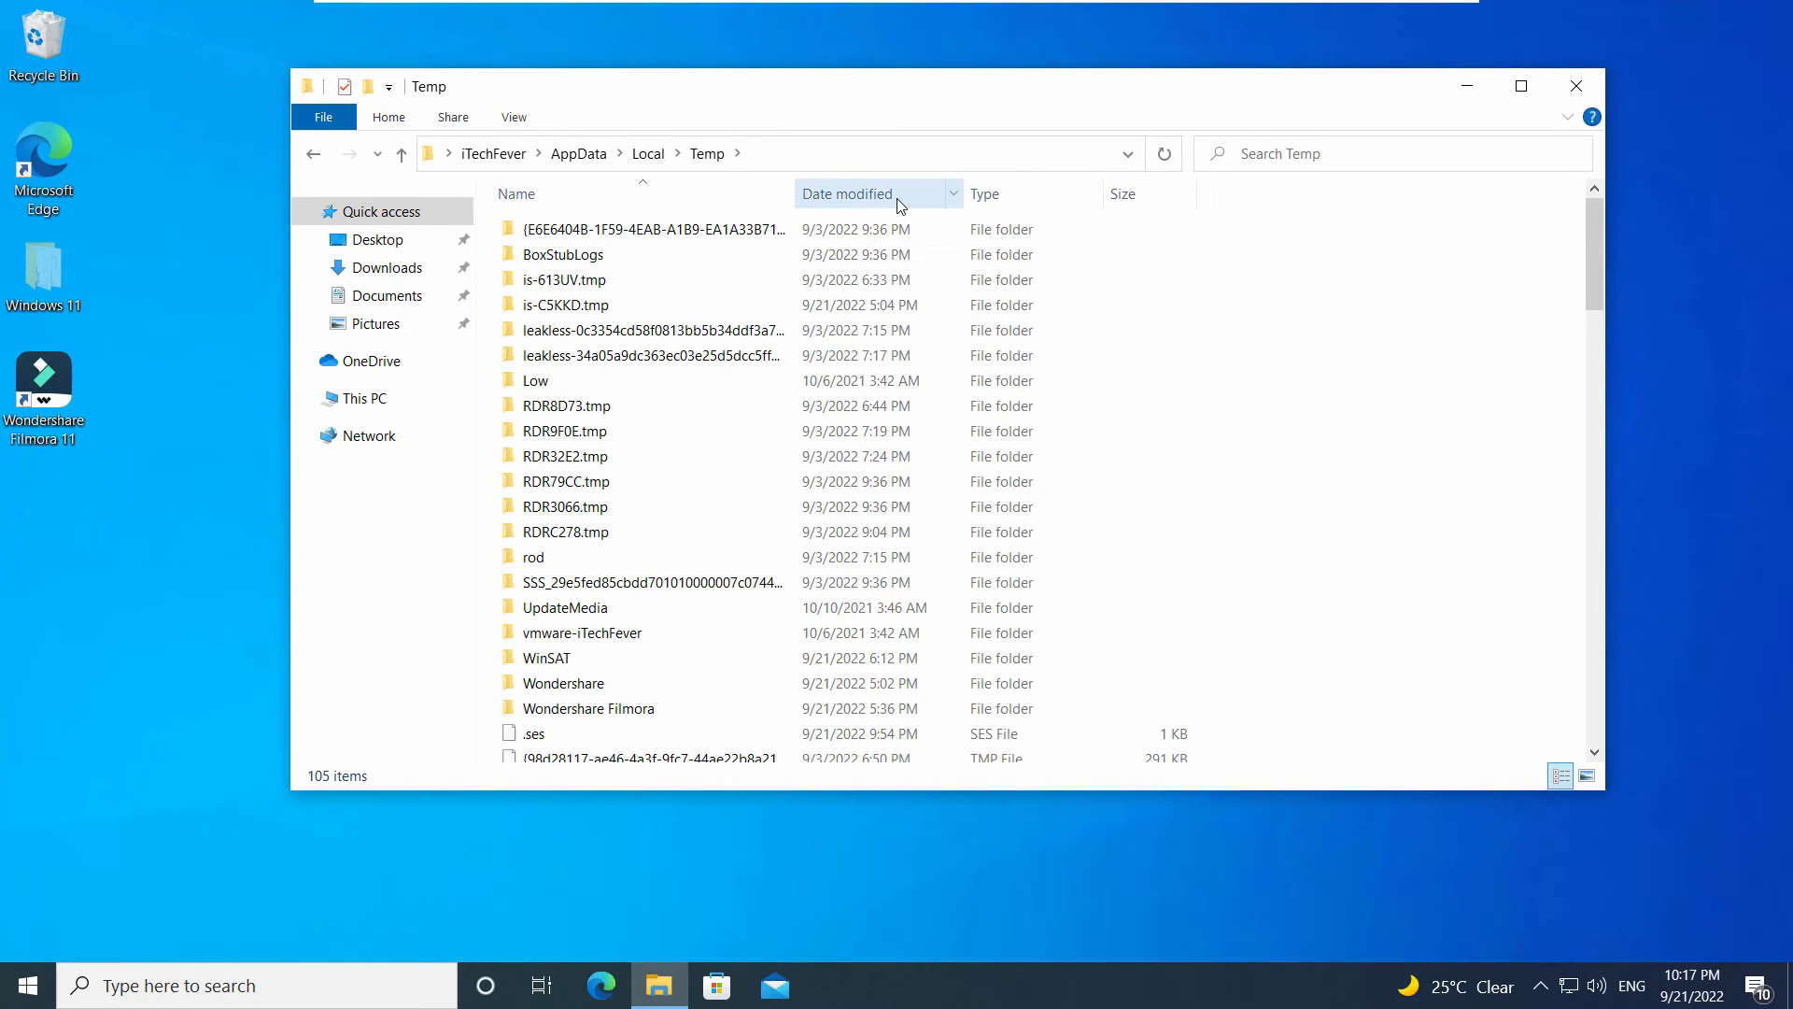
left_click(853, 193)
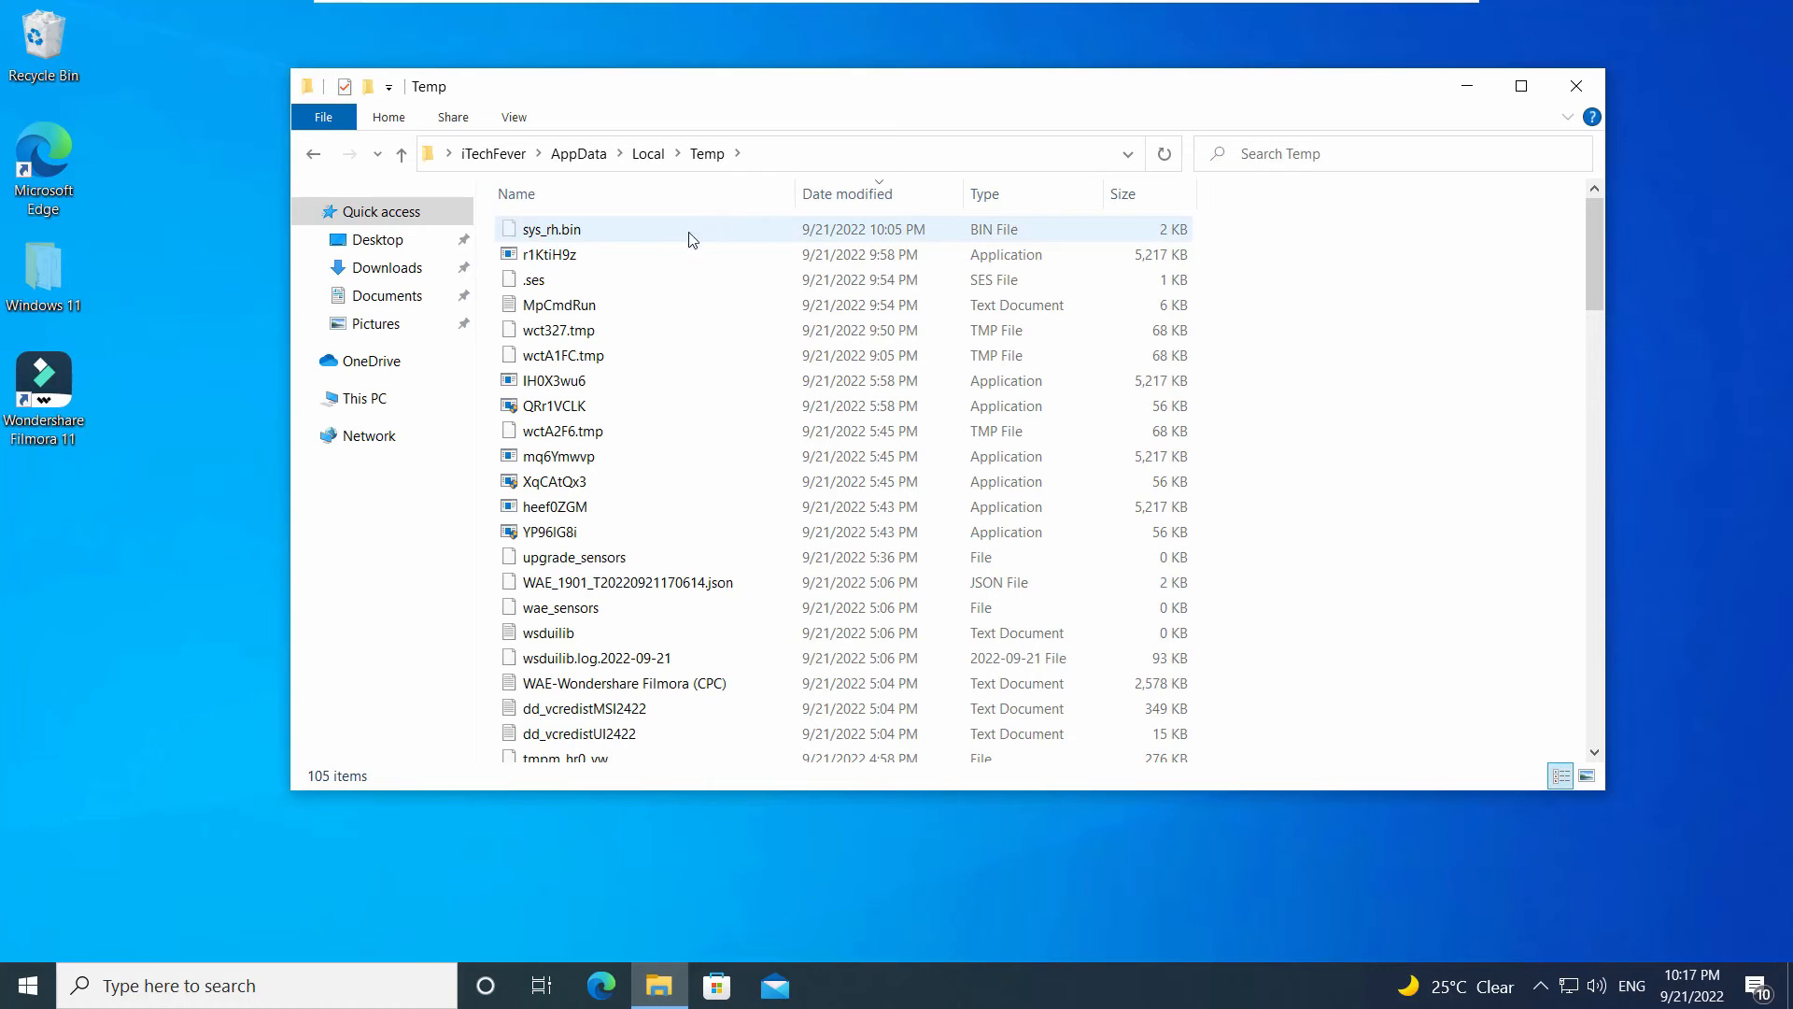
Step: Examine the randomly named application files in Temp, from r1KtiH9z down to YP96IG8i, and close the folder
left_click(571, 256)
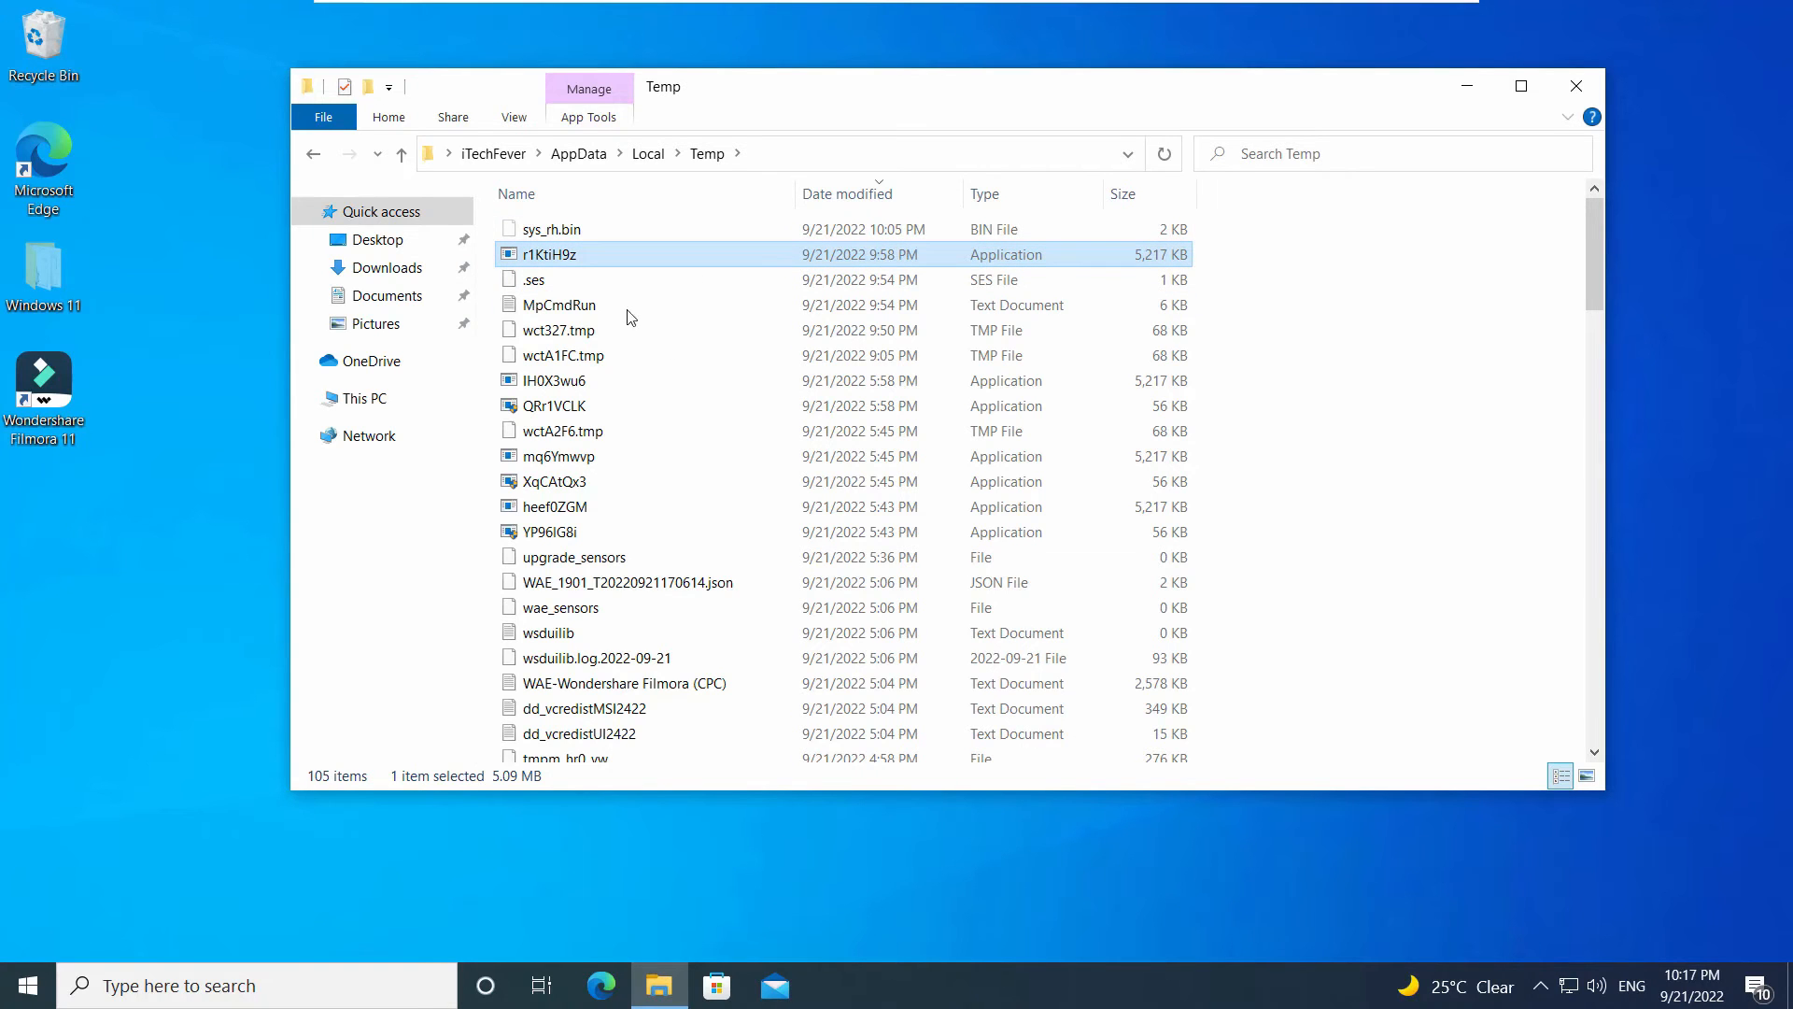
left_click(648, 382)
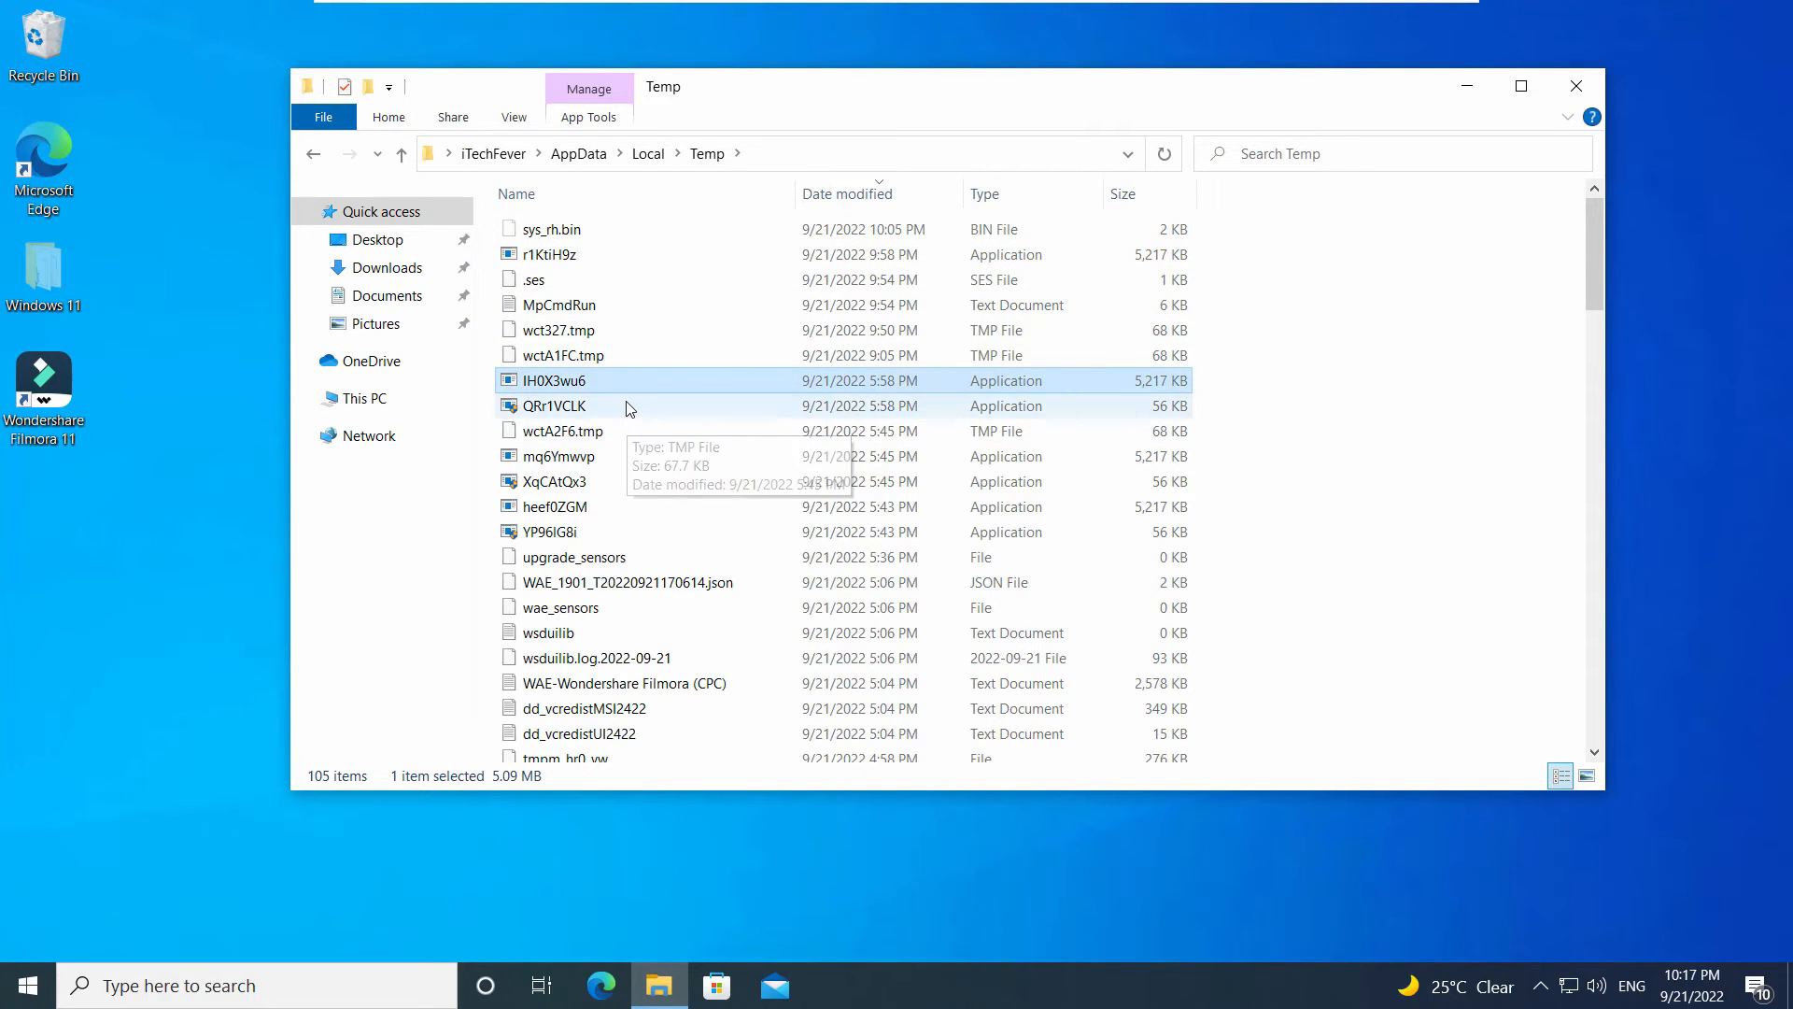
left_click(721, 413)
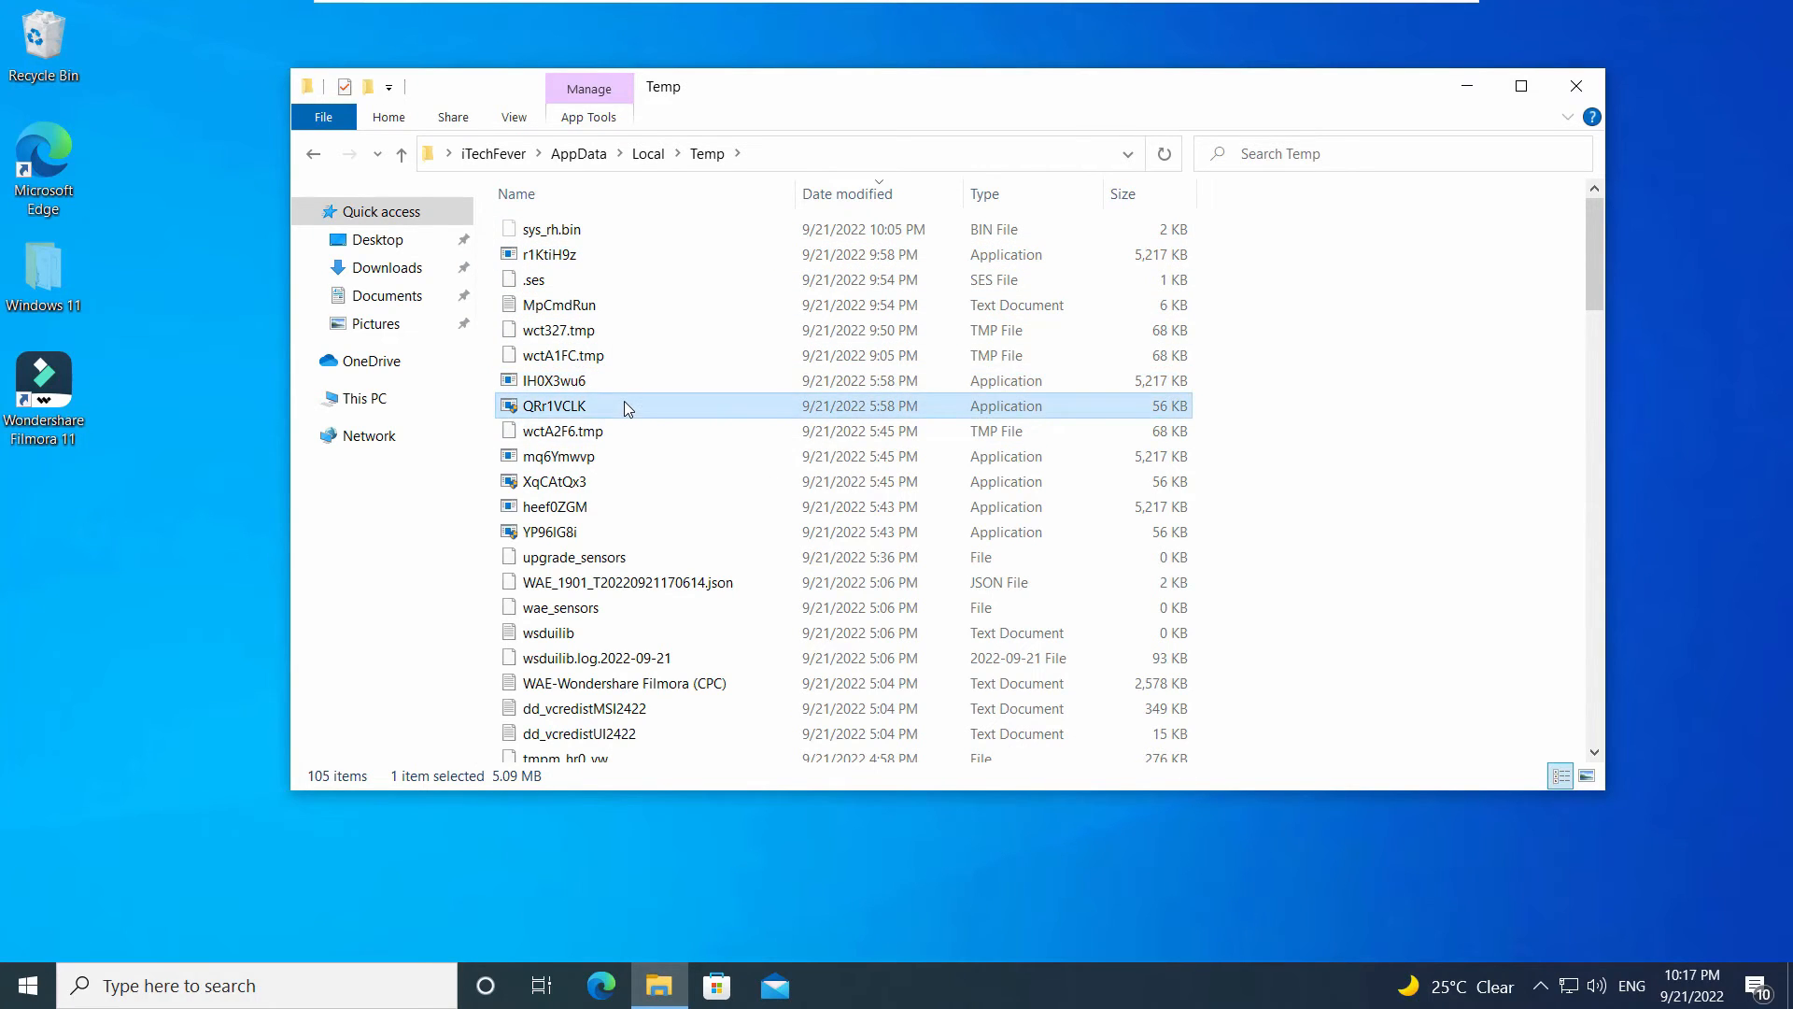
left_click(594, 459)
left_click(630, 482)
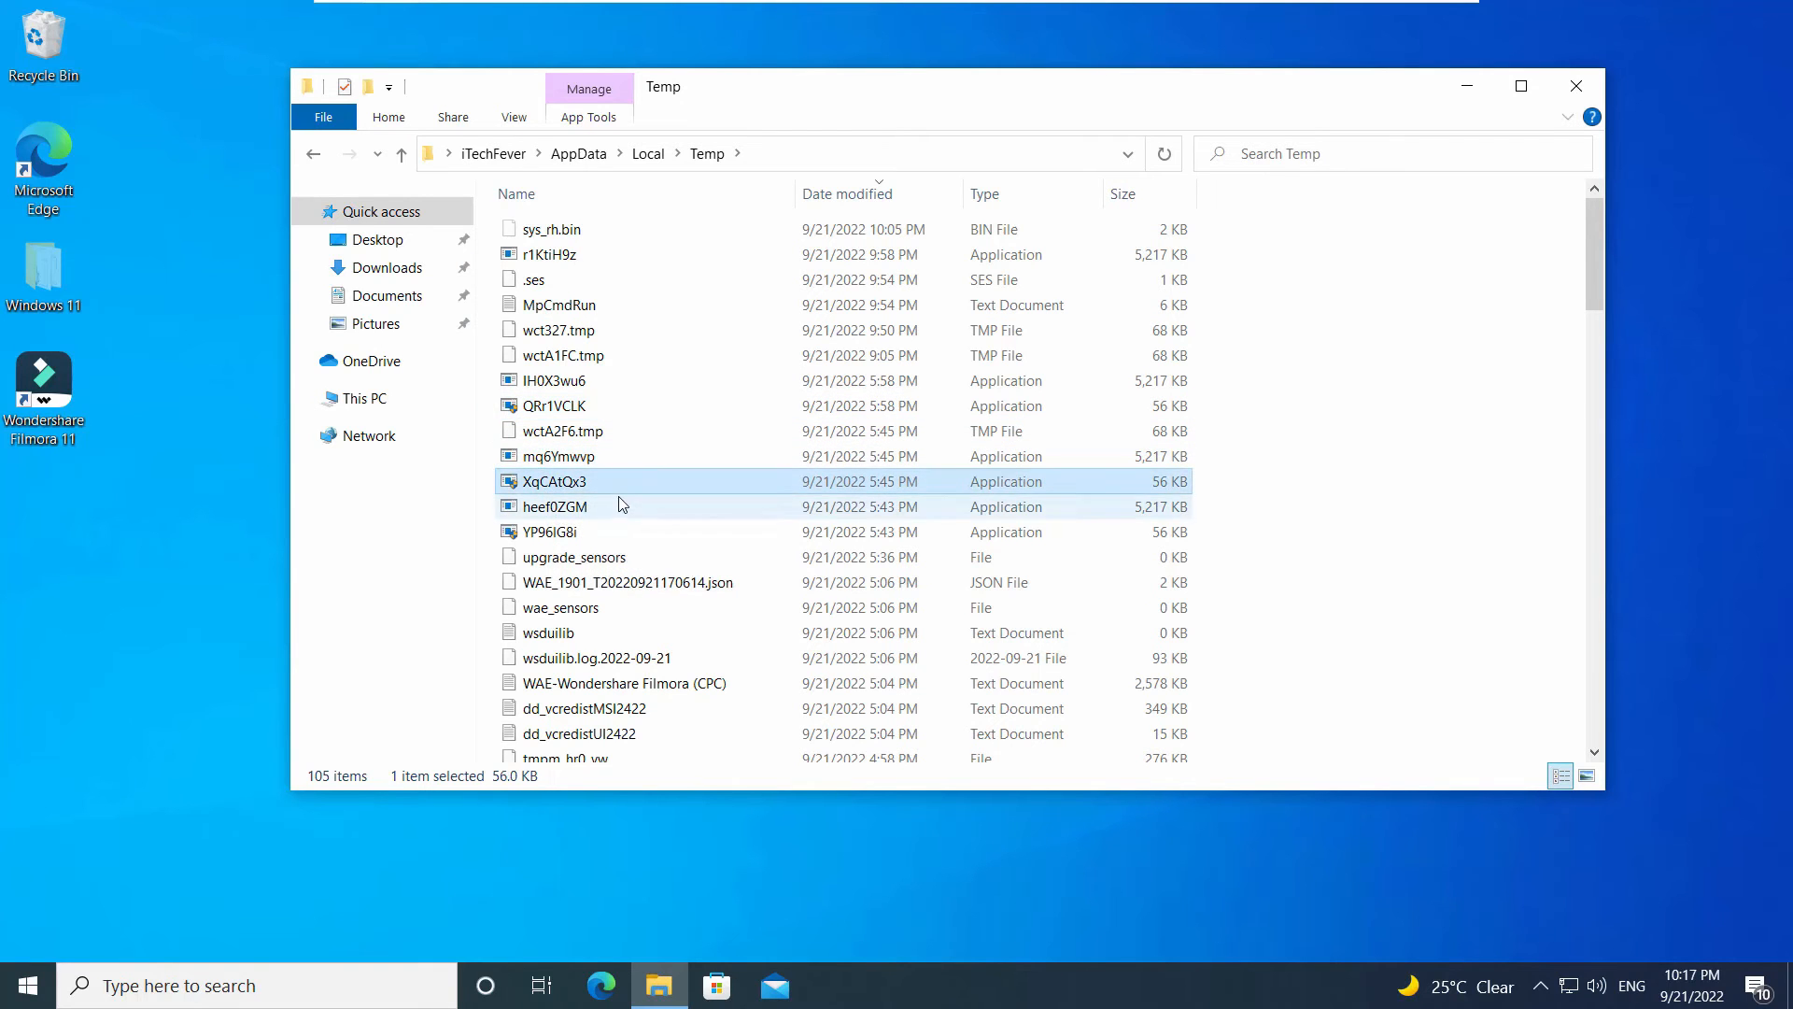
left_click(618, 504)
left_click(614, 531)
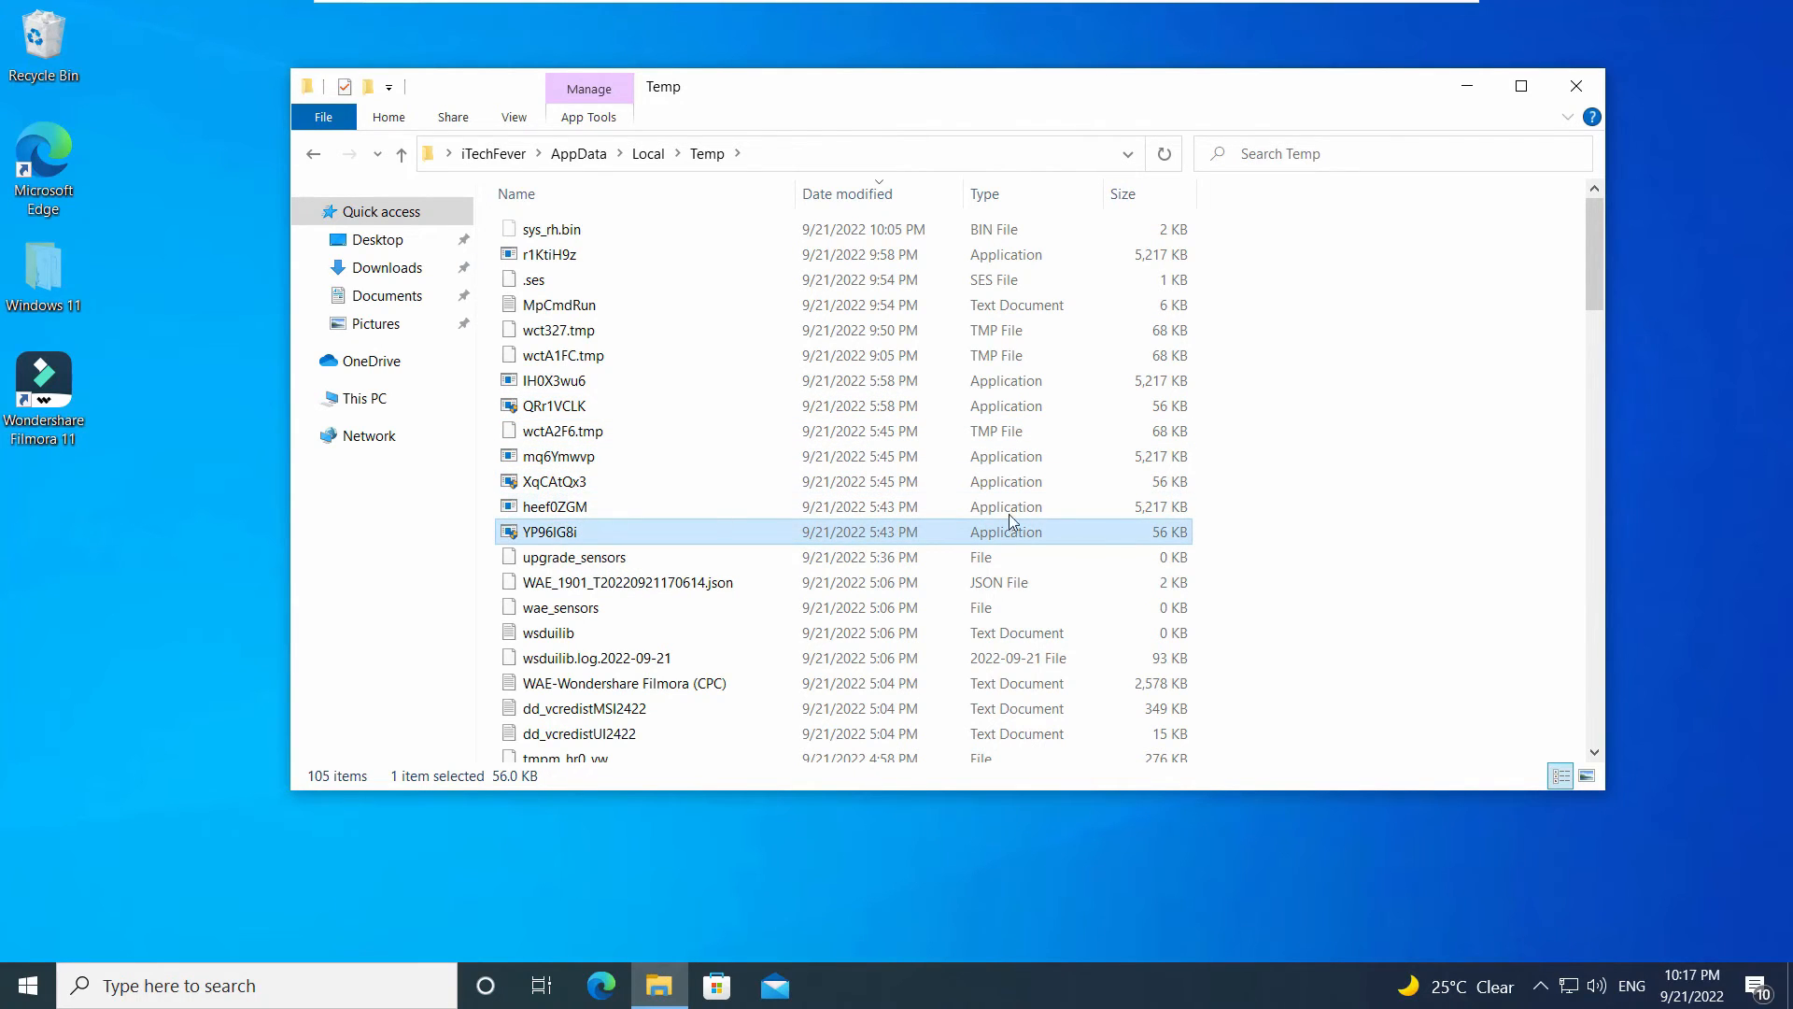
left_click(721, 513)
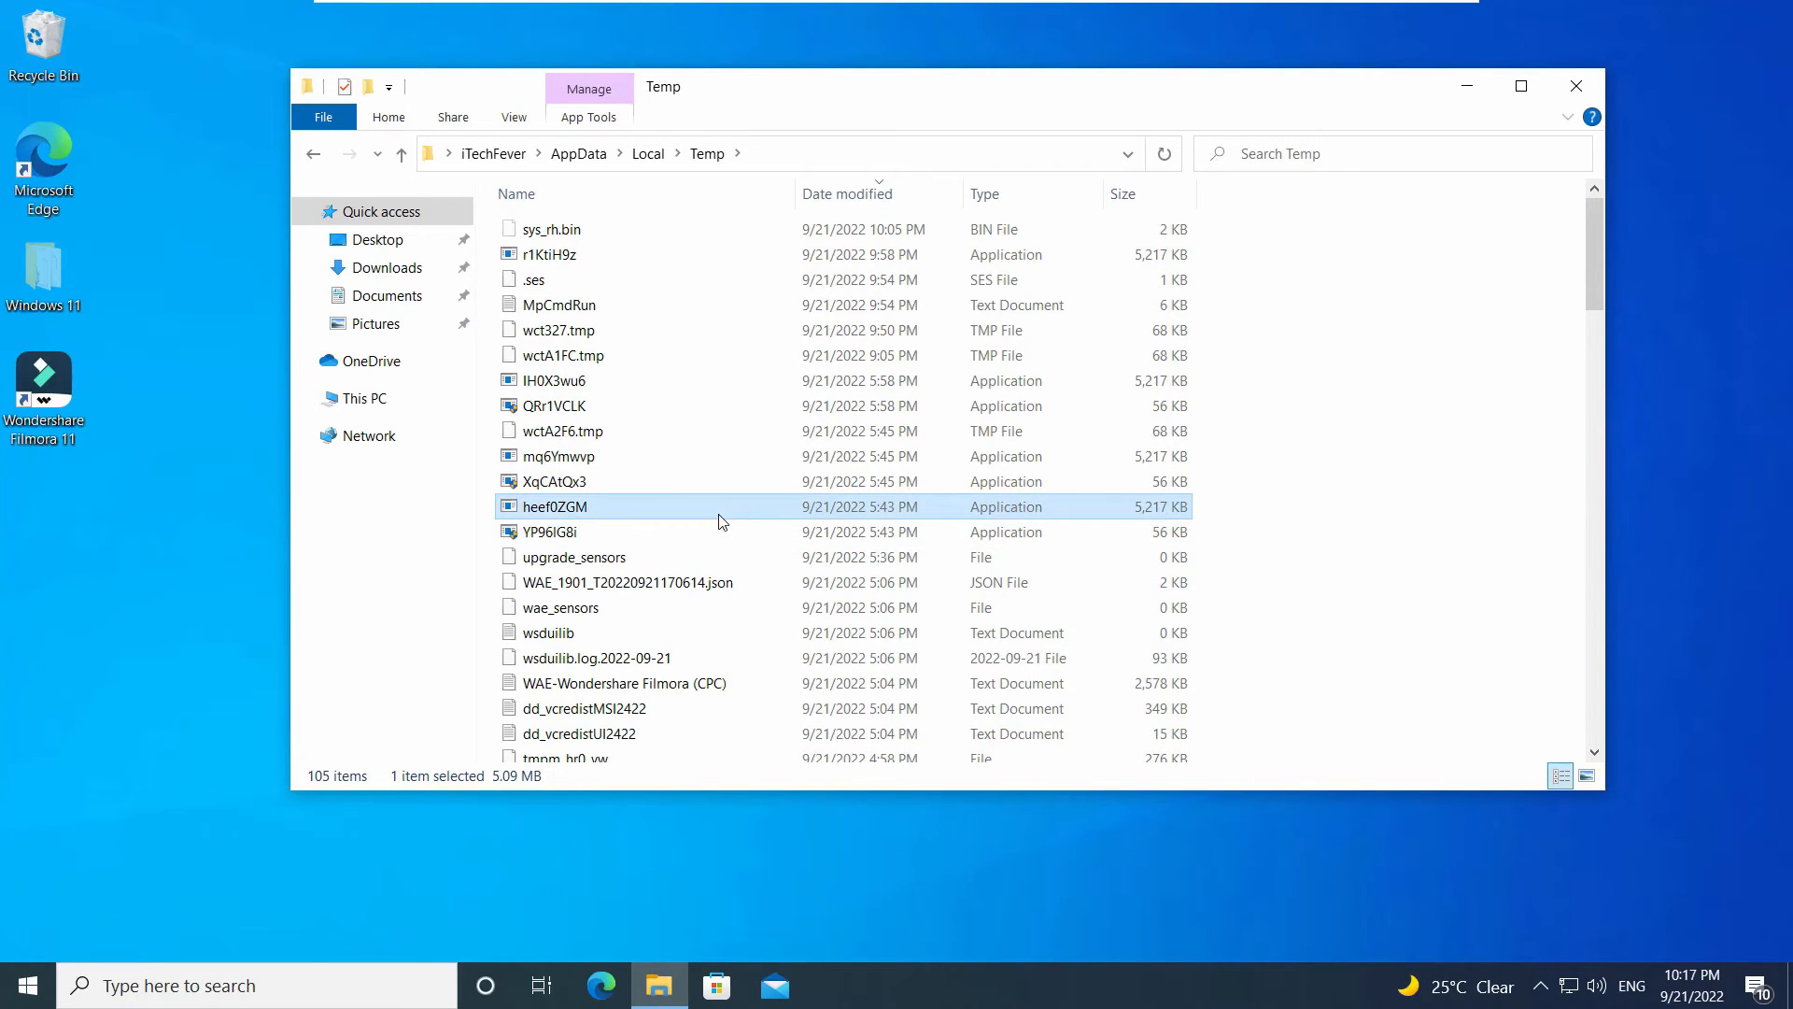
double_click(721, 513)
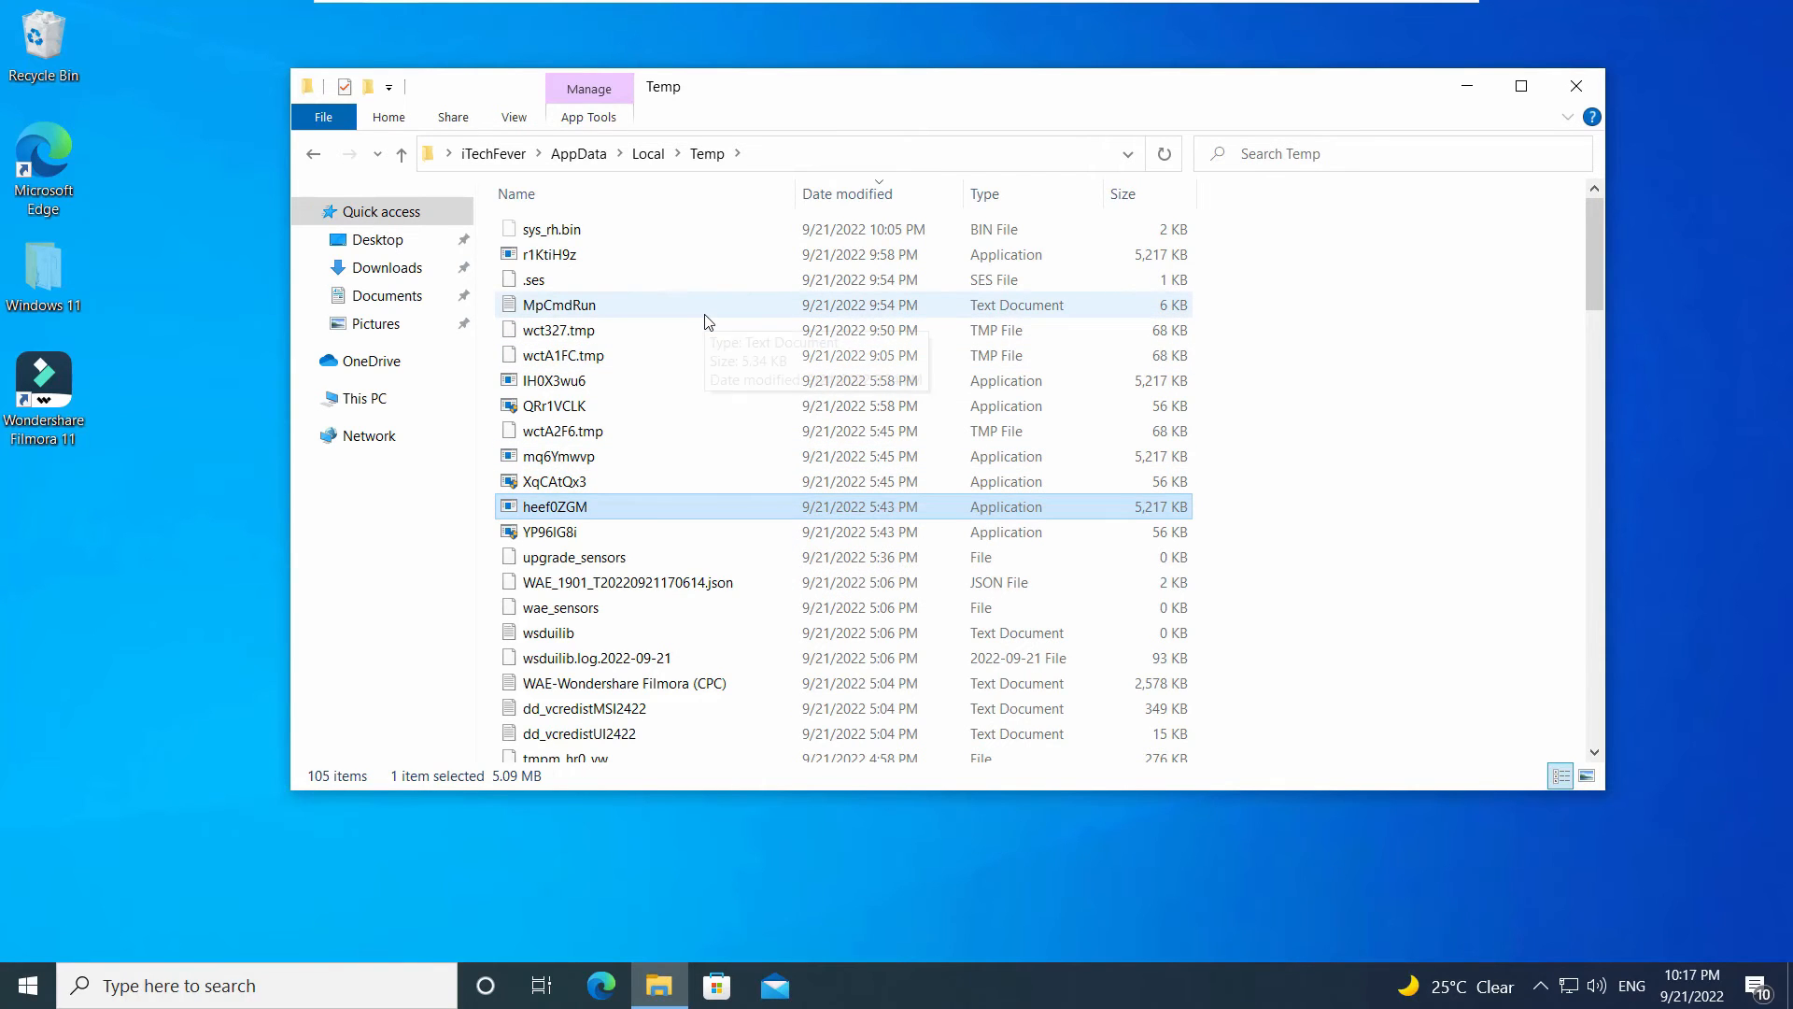
left_click(1576, 86)
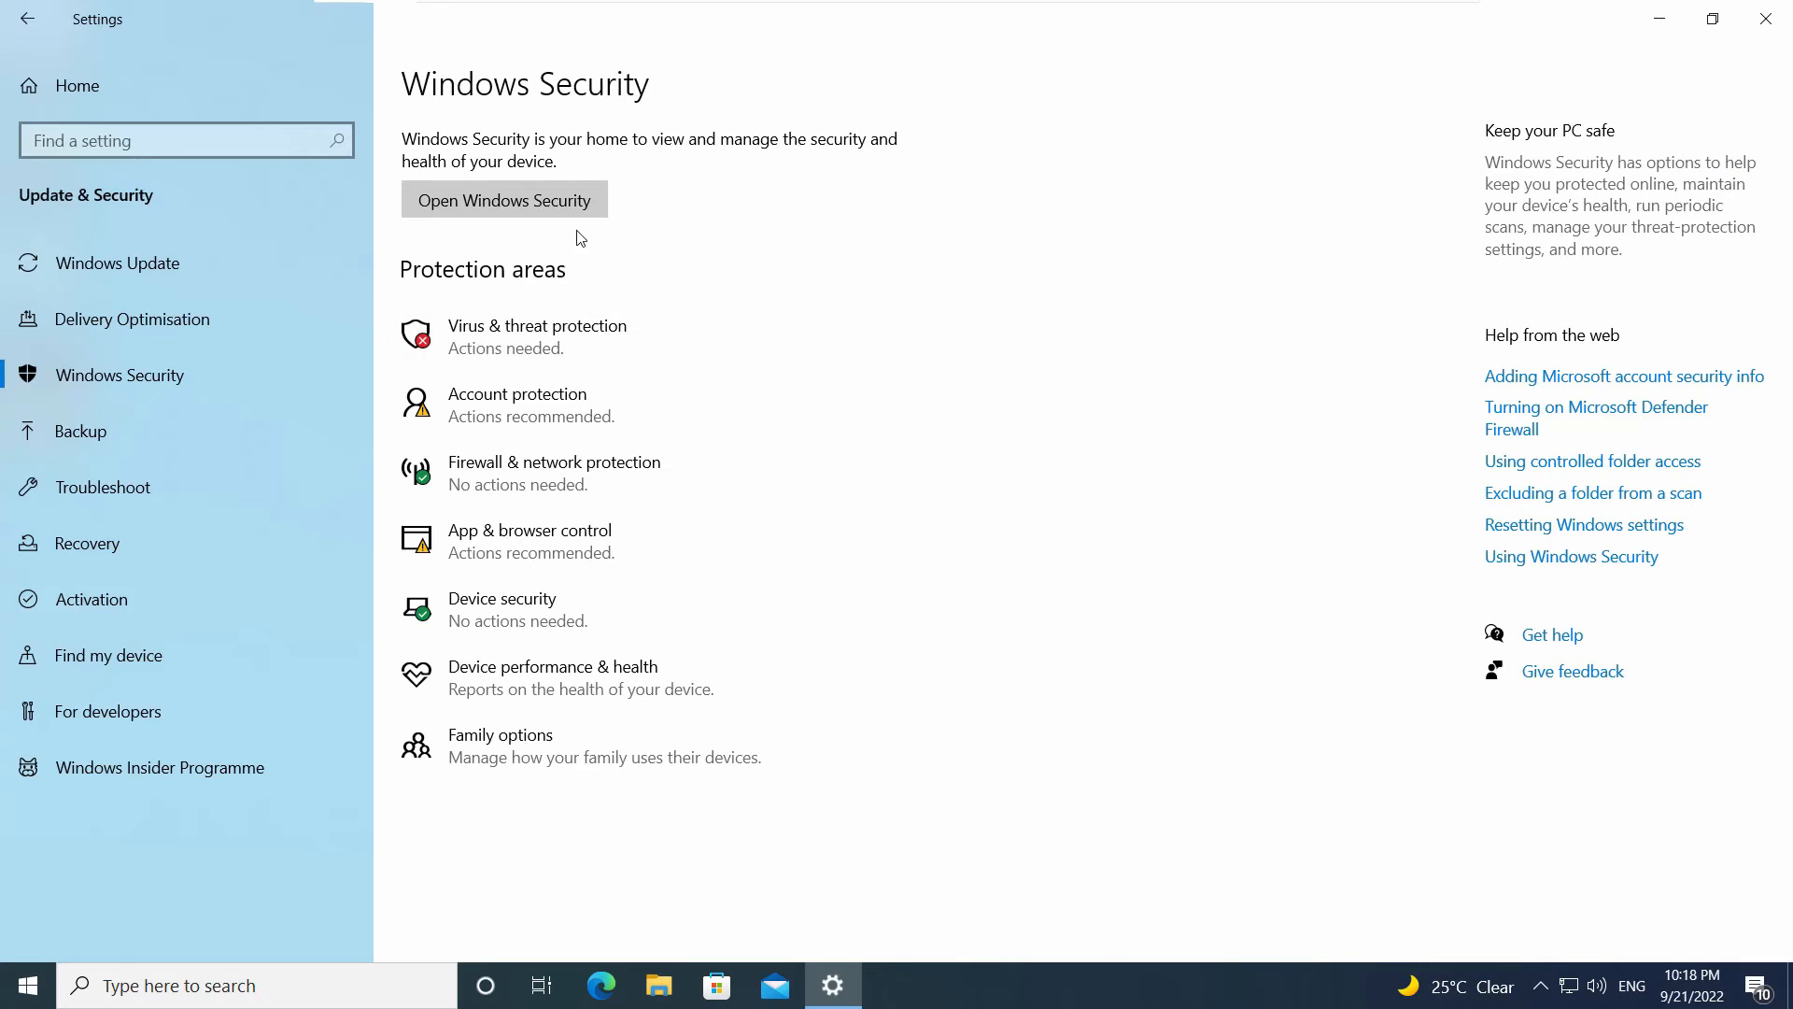
Step: Open the Windows Security protection history and examine the details of the severe threat entry dated 9/21/2022 9:21 PM
left_click(560, 199)
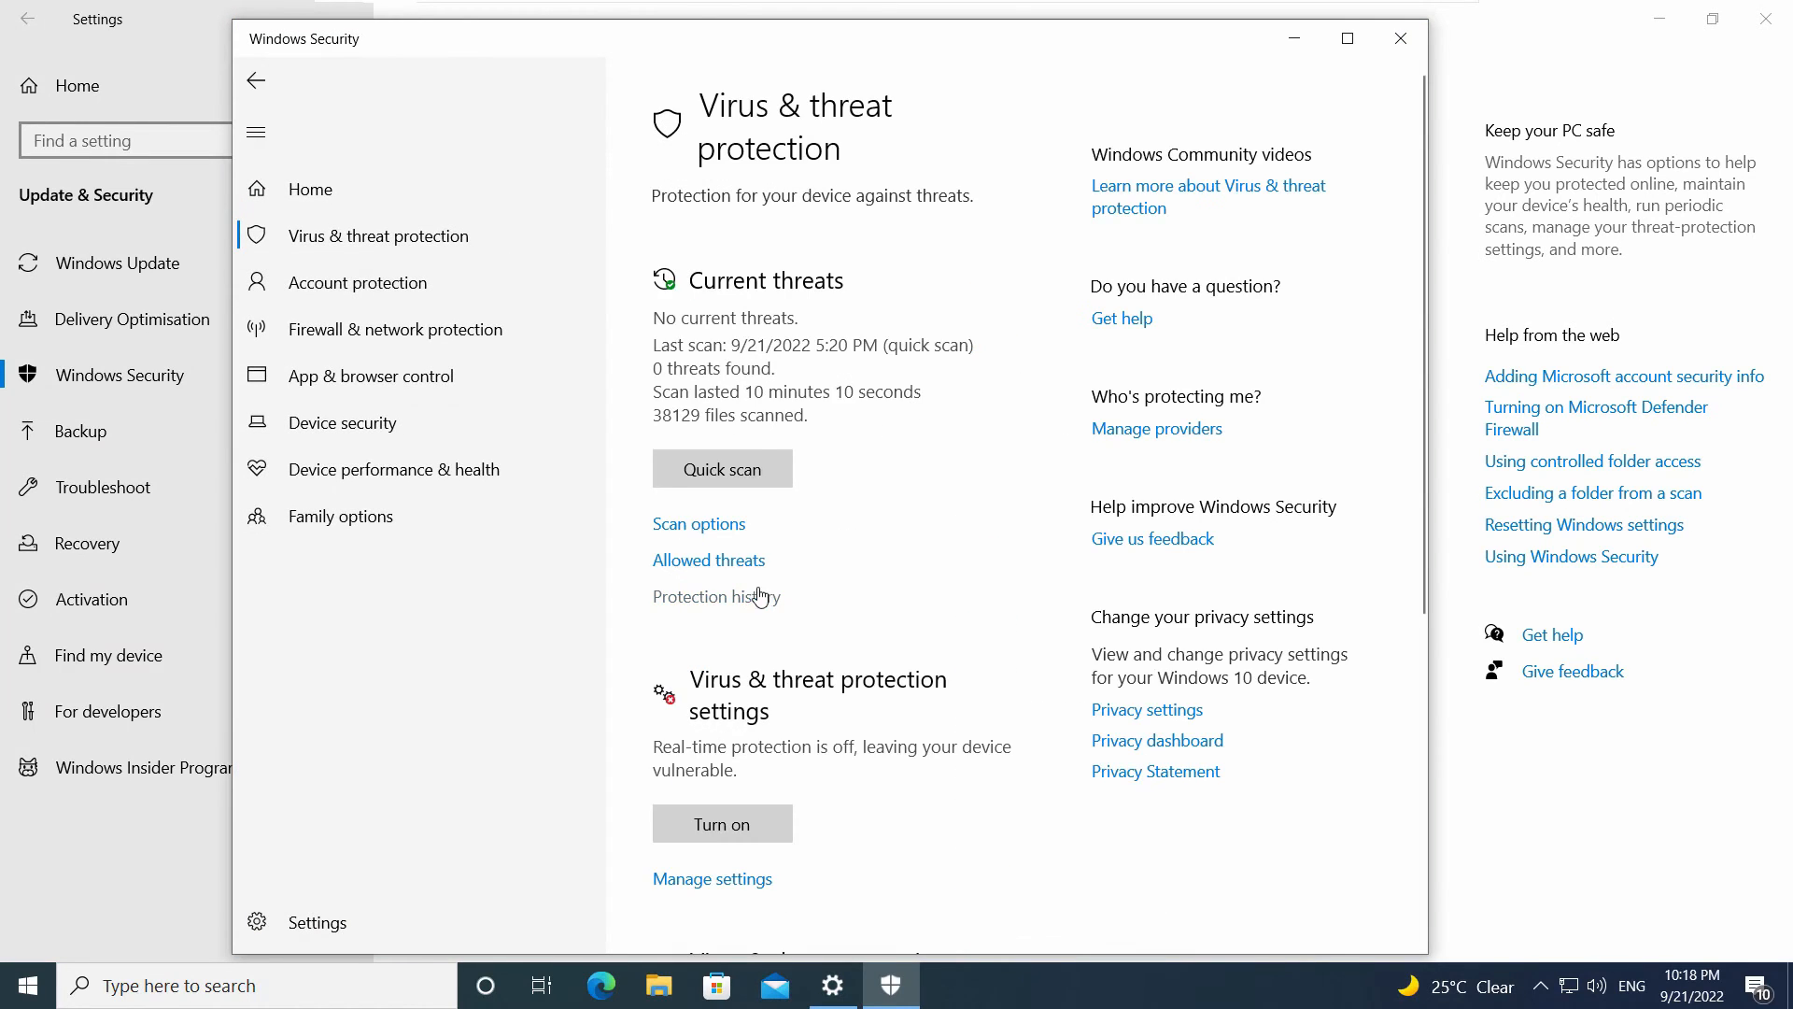
left_click(752, 600)
scroll(969, 551, "down", 5)
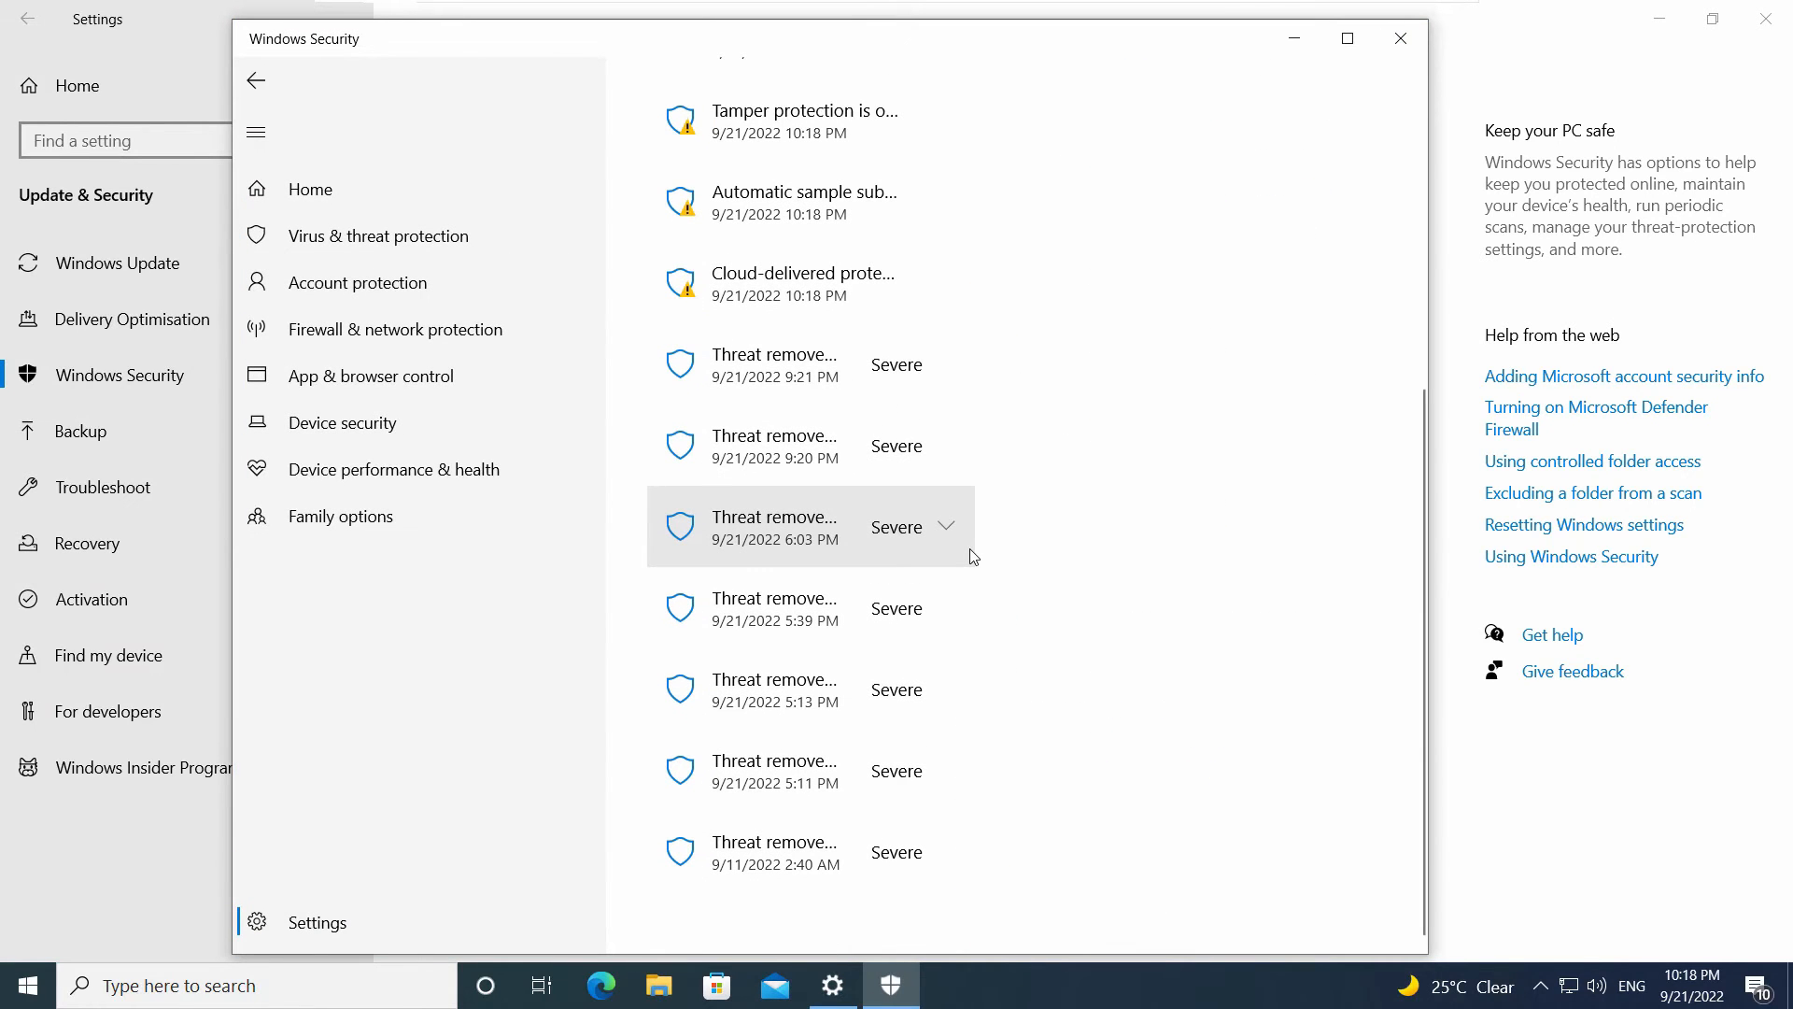
left_click(946, 374)
left_click(856, 624)
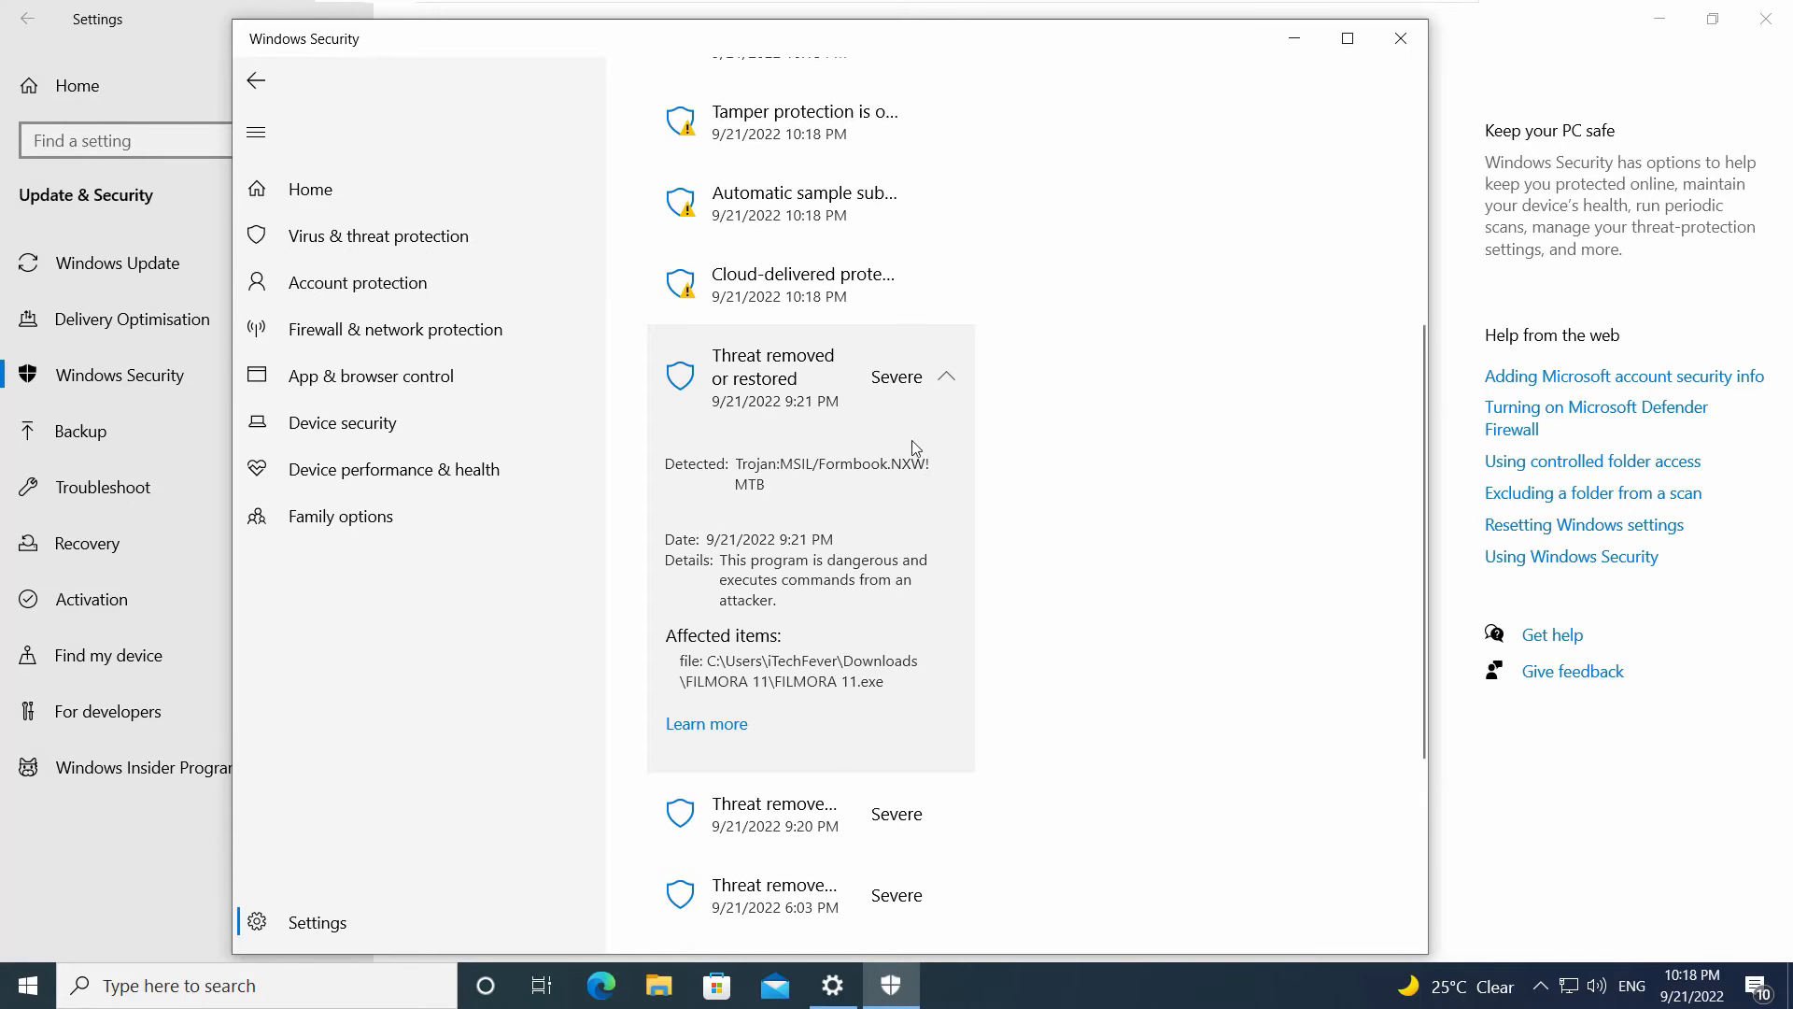
left_click_drag(750, 472, 919, 480)
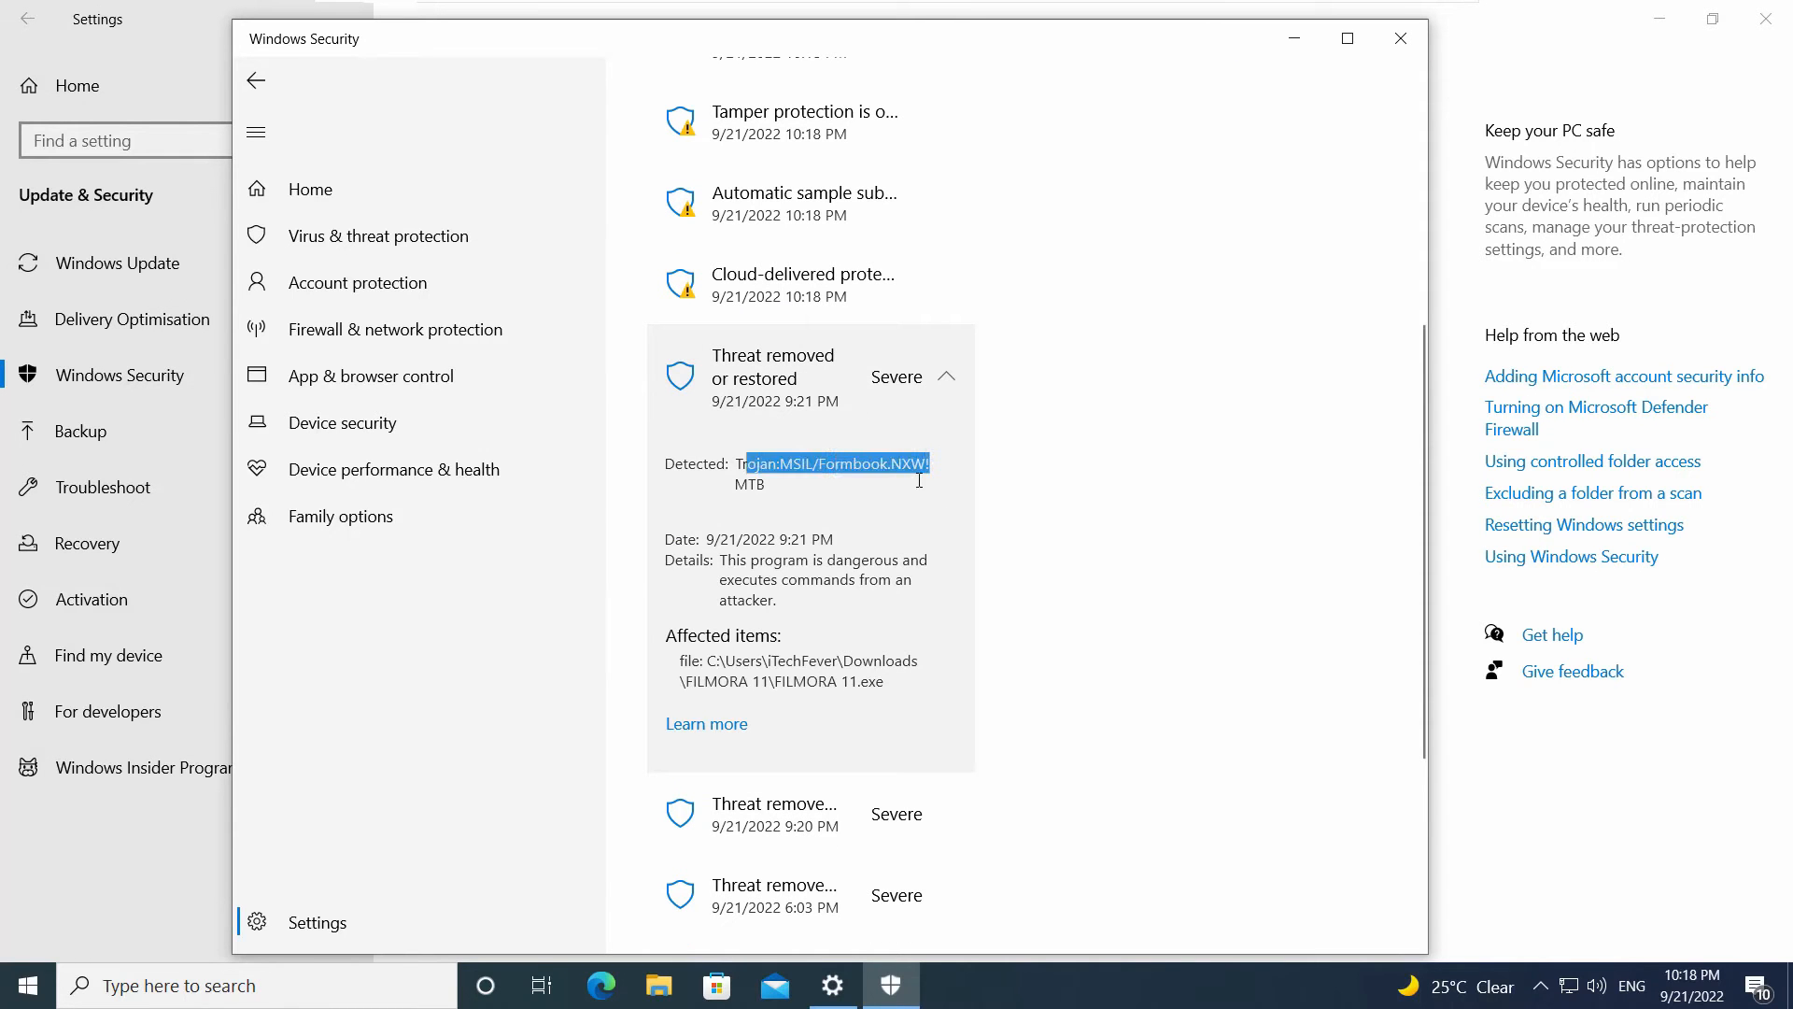
left_click(897, 512)
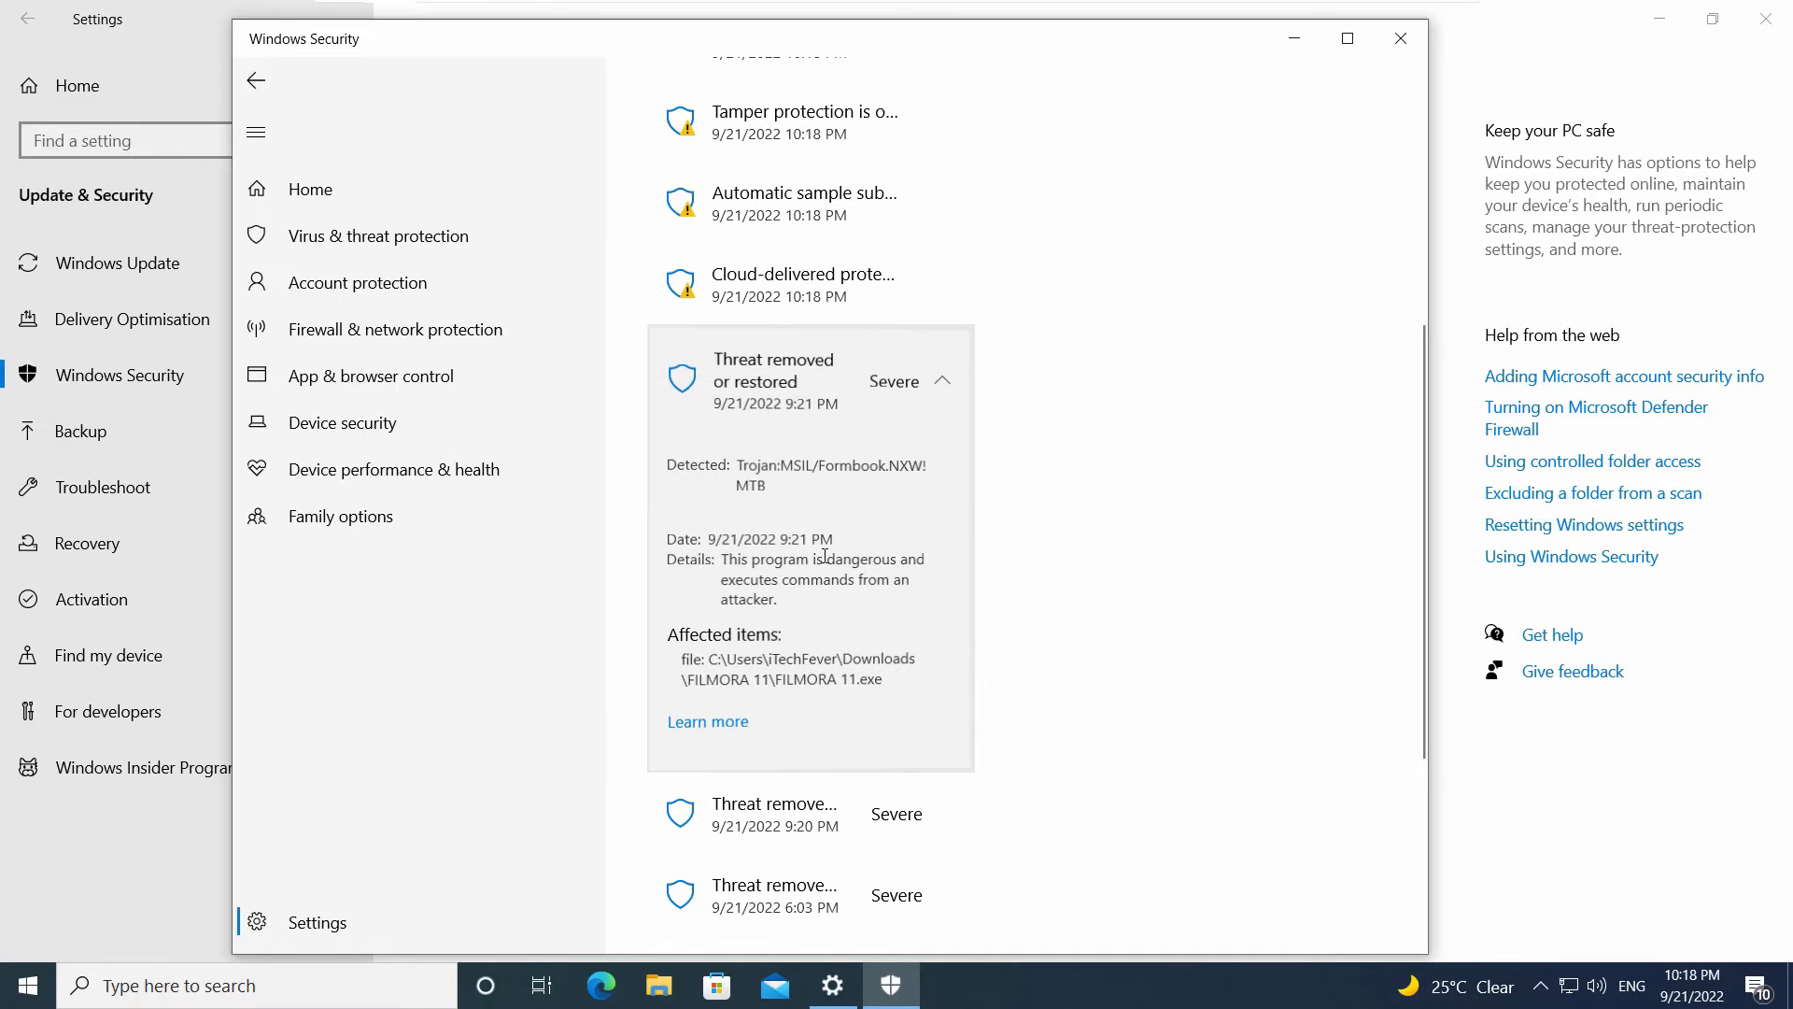
Step: Examine the affected file of the 9:21 PM threat, check the 9:20 PM and 6:03 PM threat details, and close Windows Security
scroll(1064, 613, "down", 4)
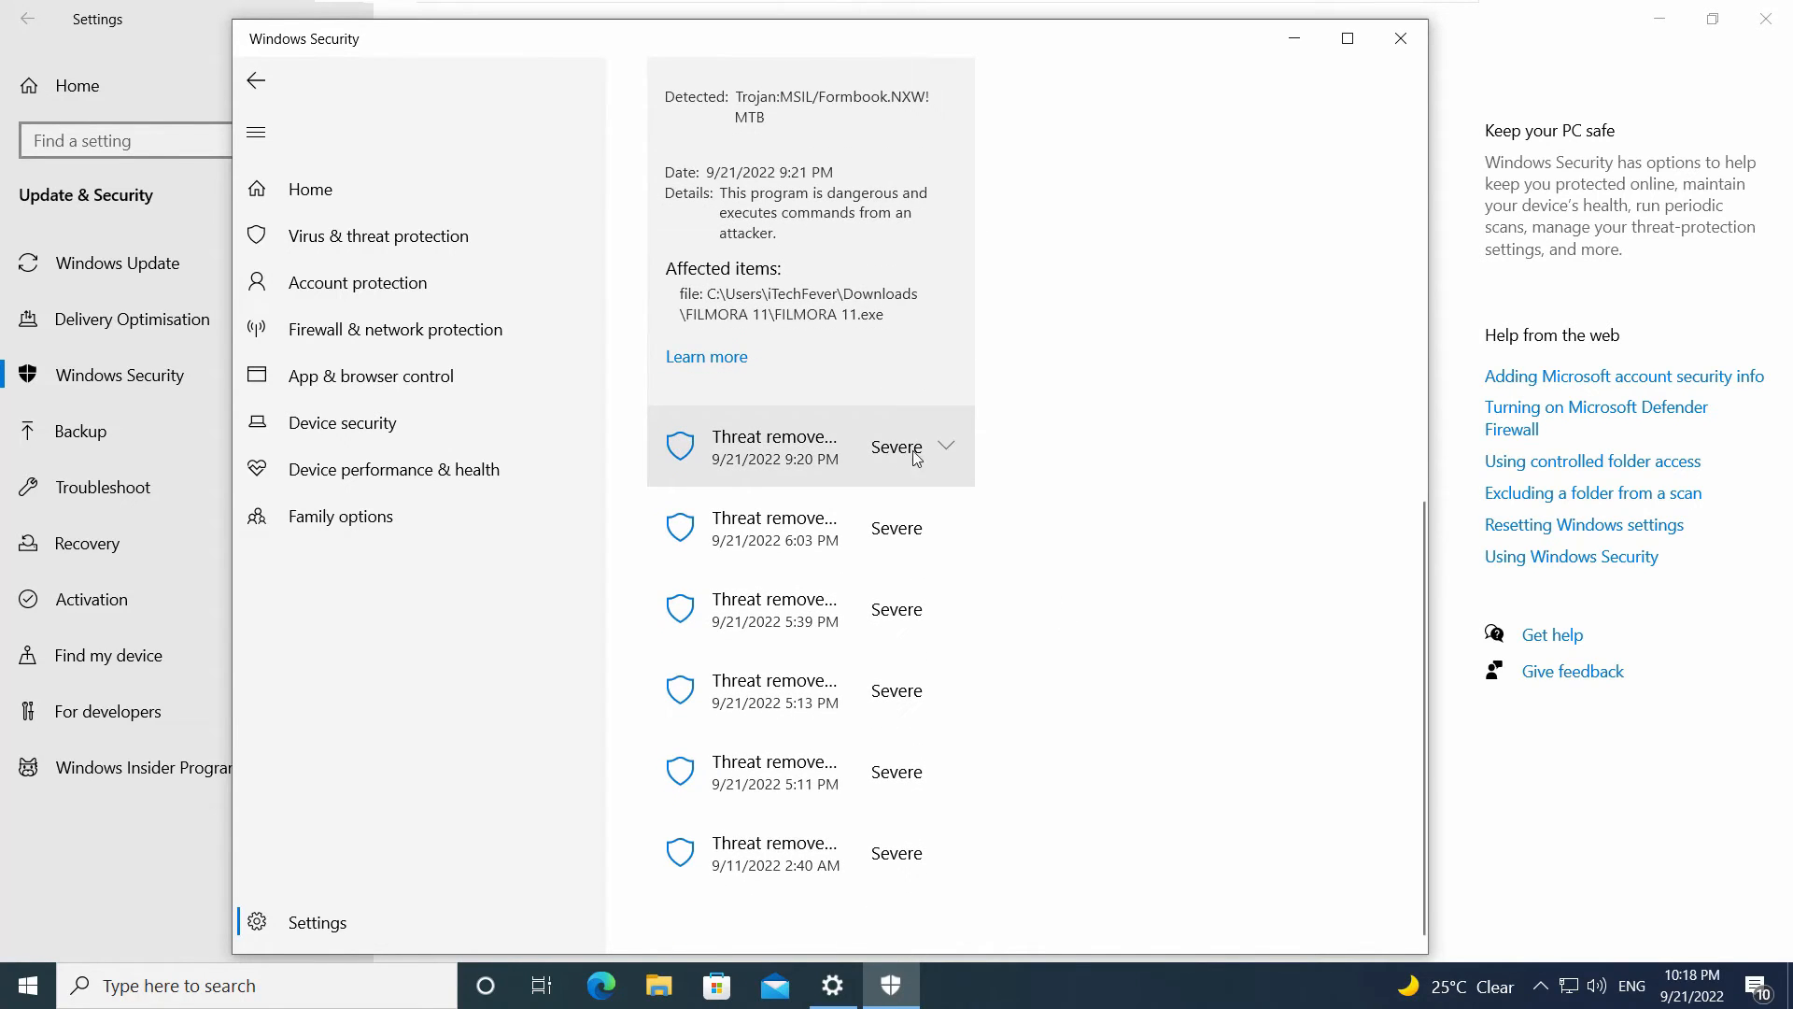
left_click_drag(684, 315, 885, 314)
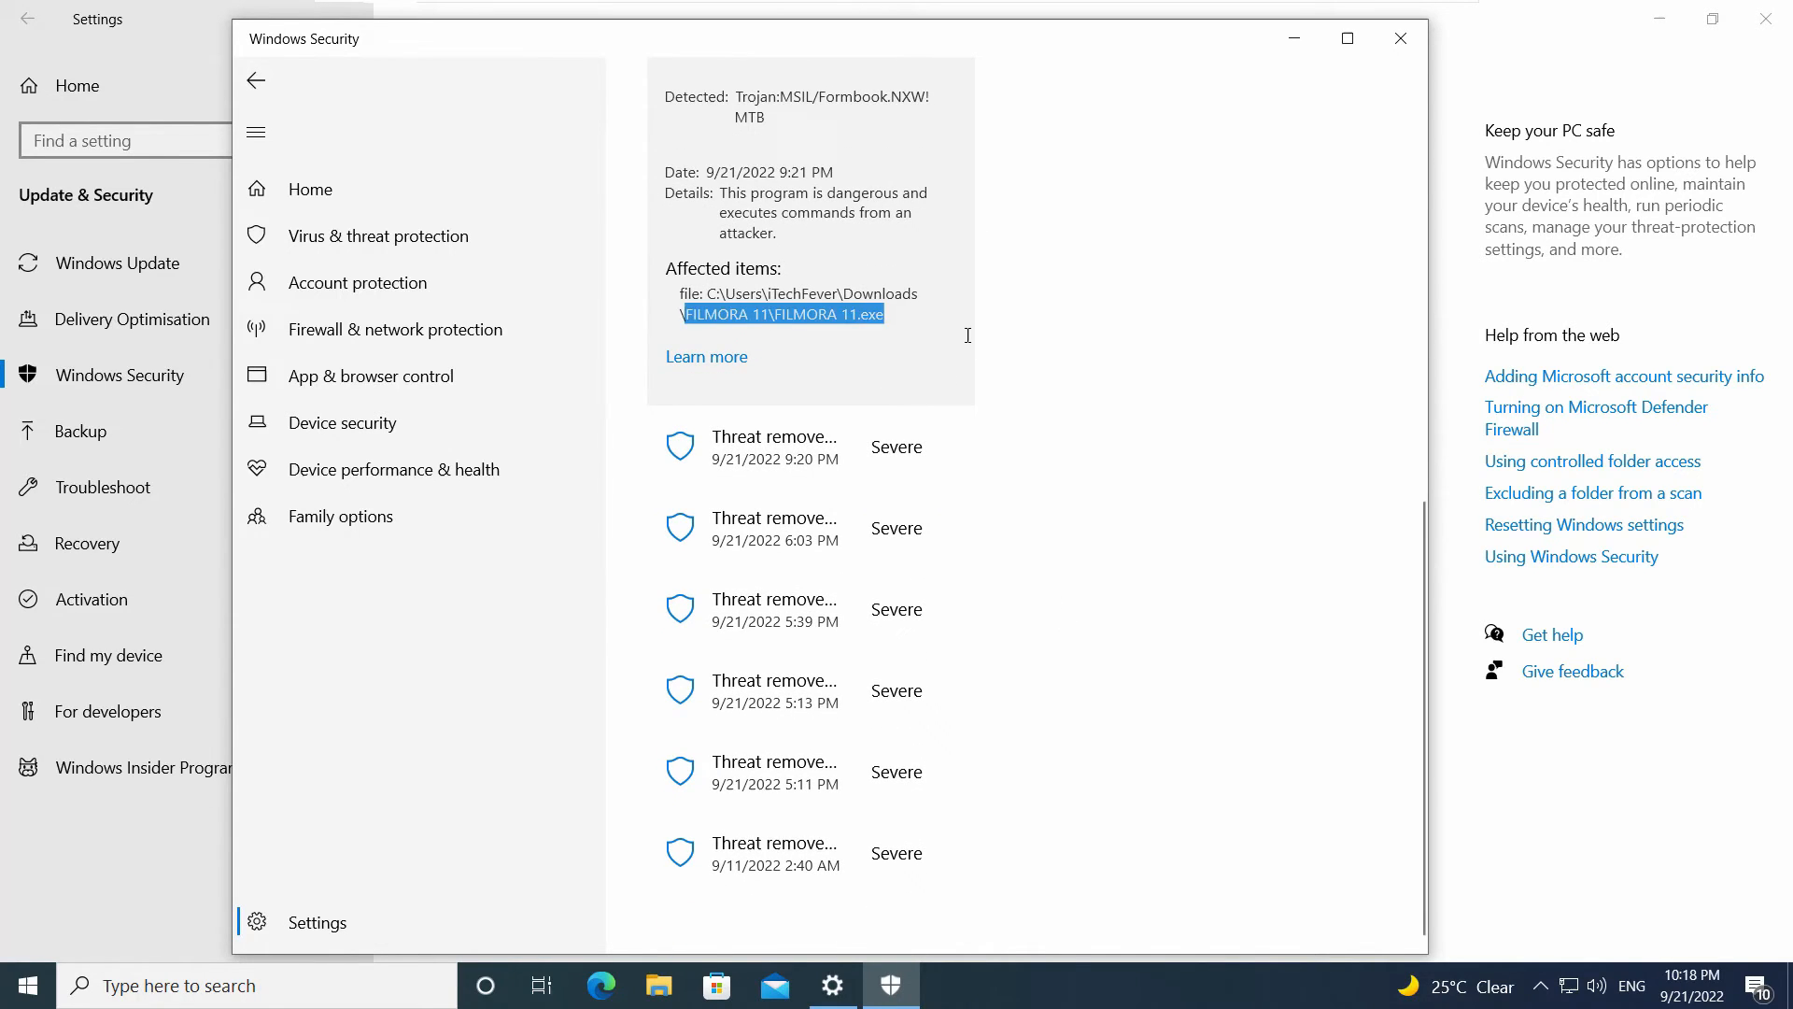
left_click(904, 464)
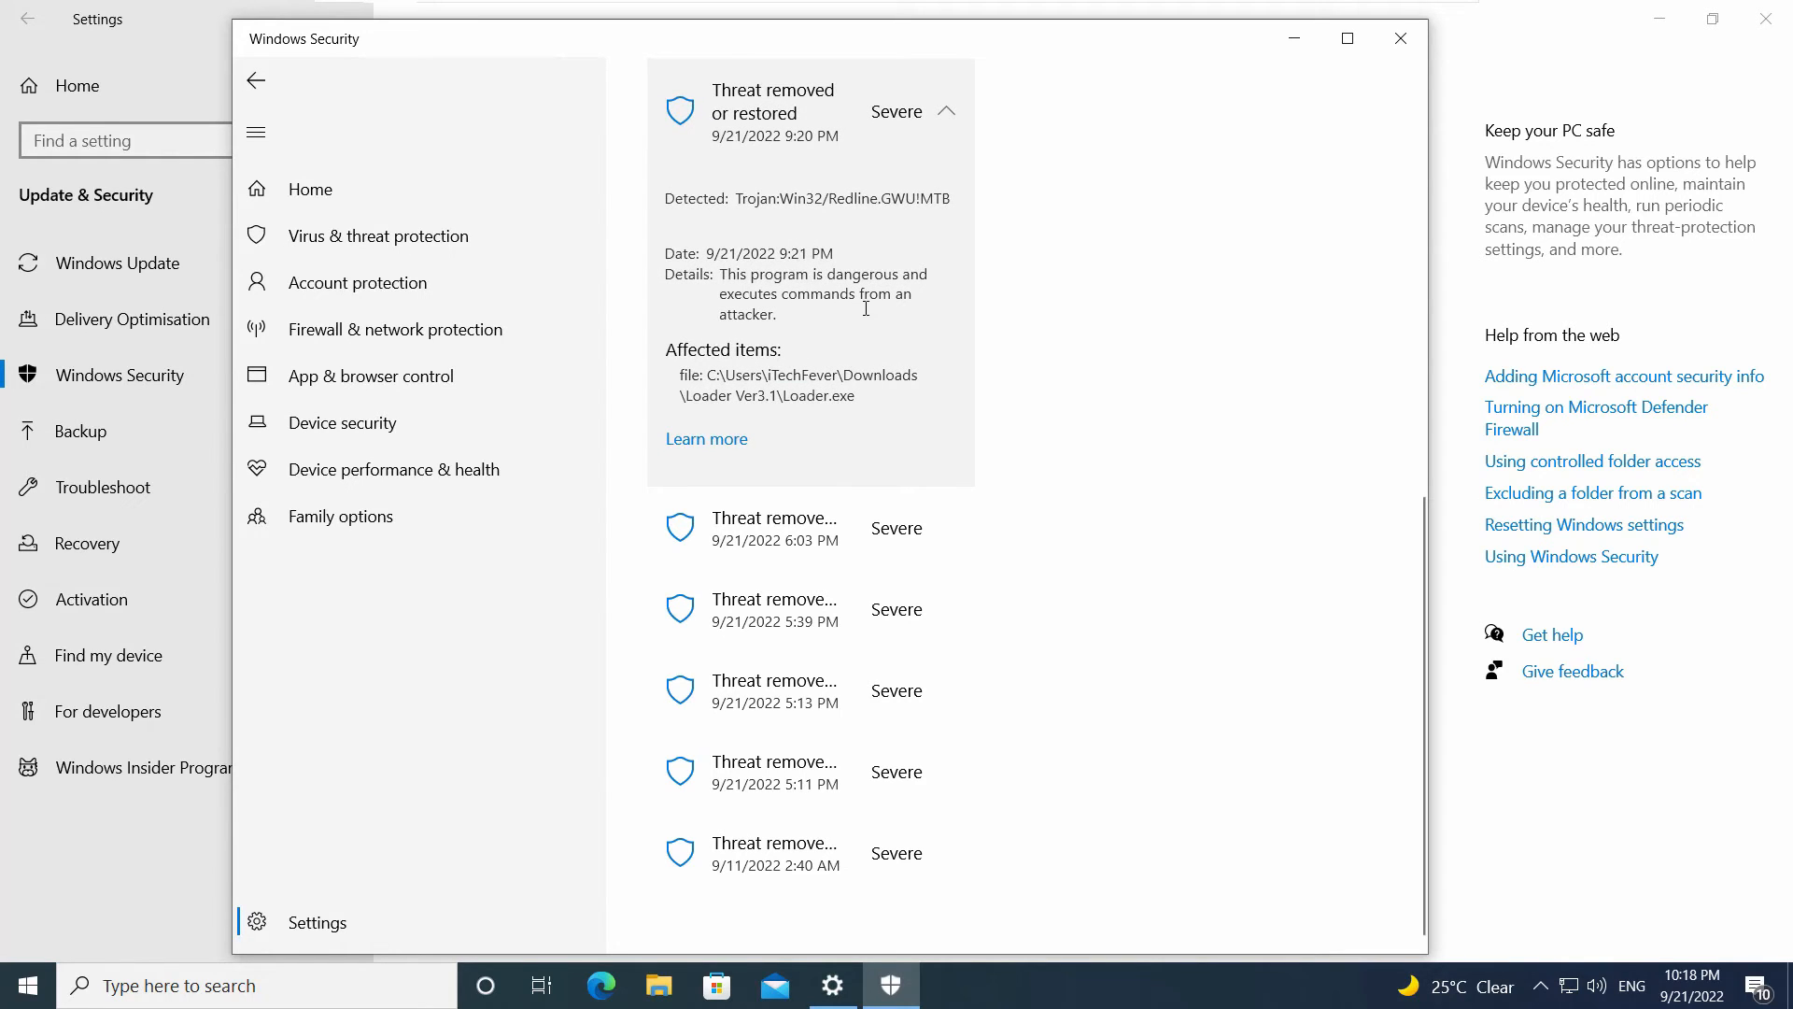
left_click_drag(789, 316, 742, 173)
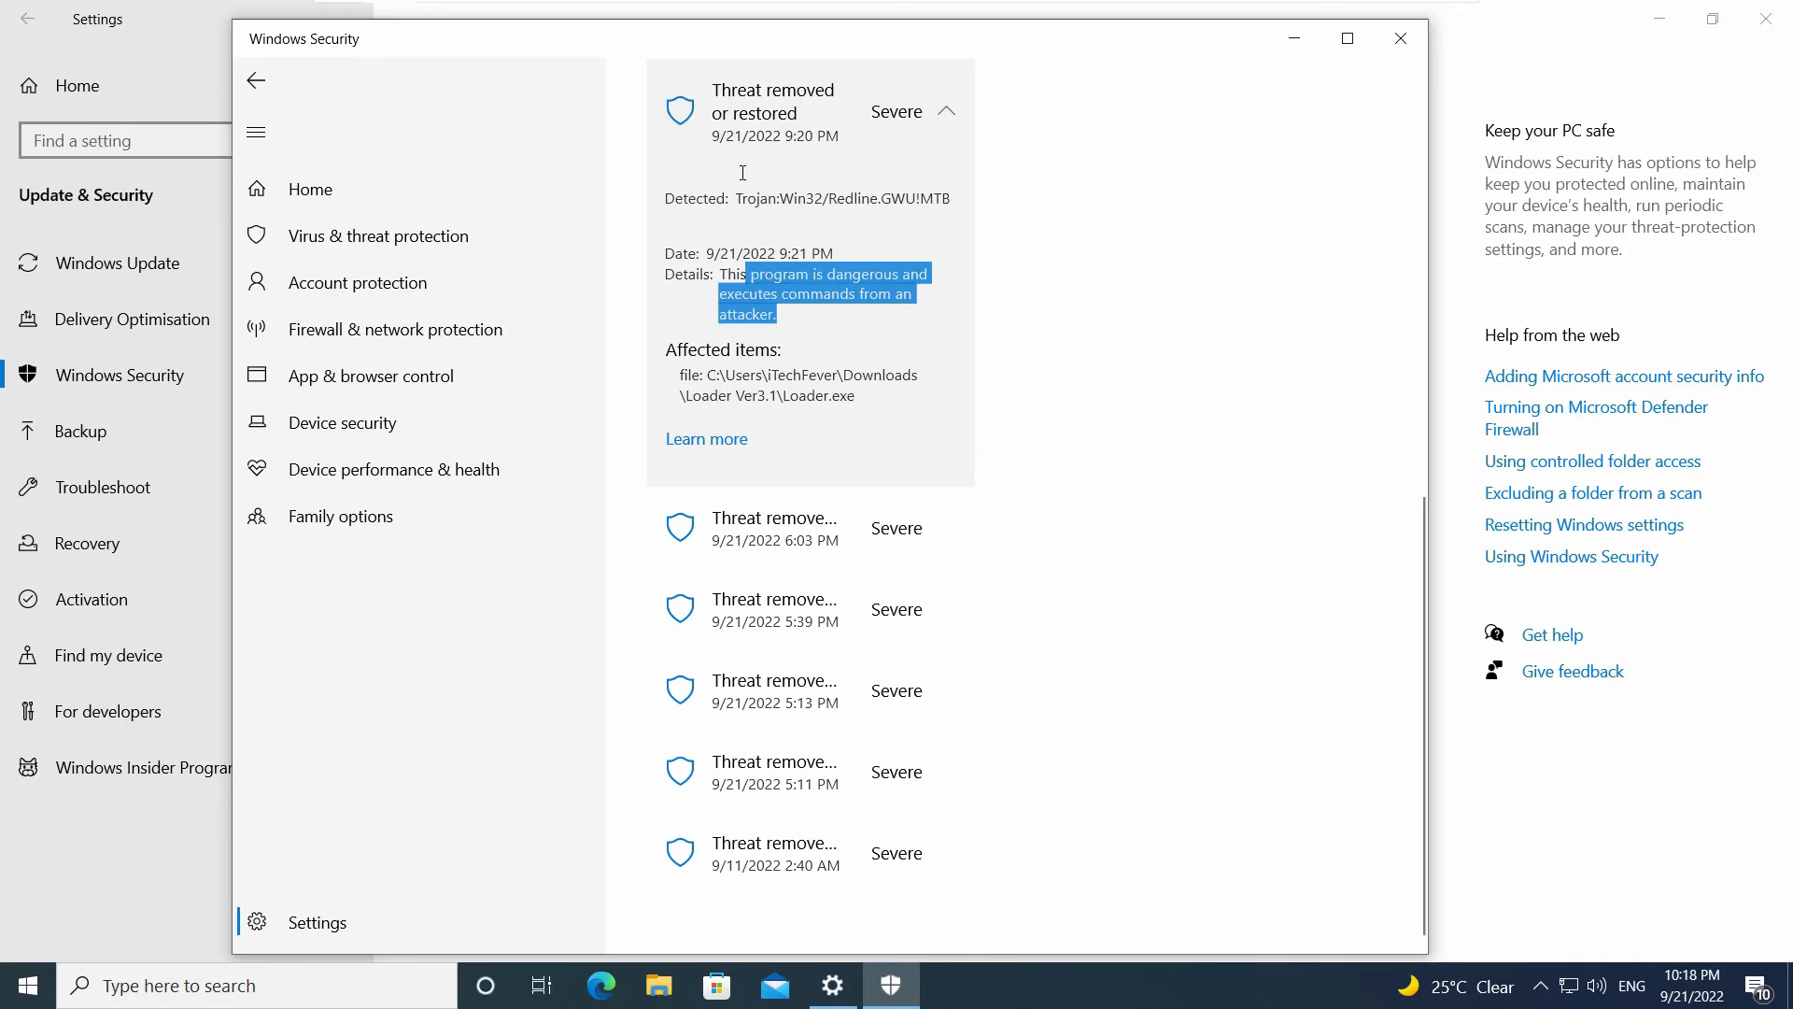
left_click(951, 525)
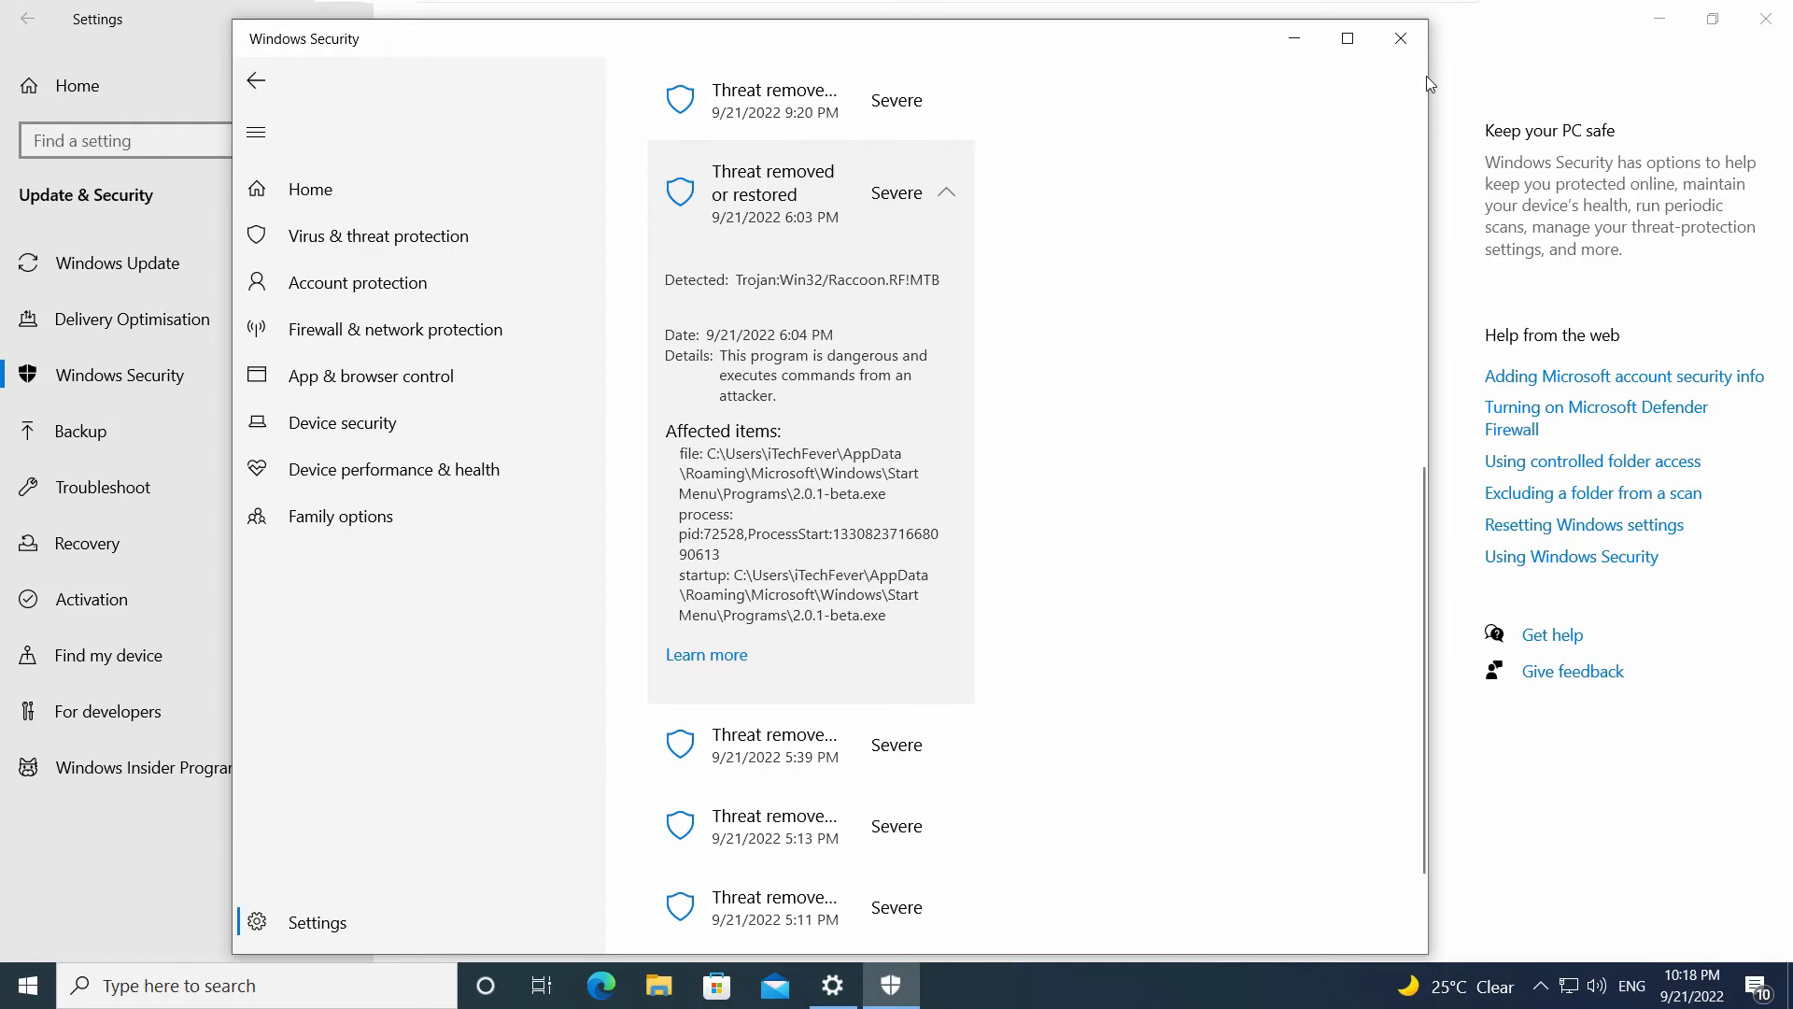
left_click(1401, 38)
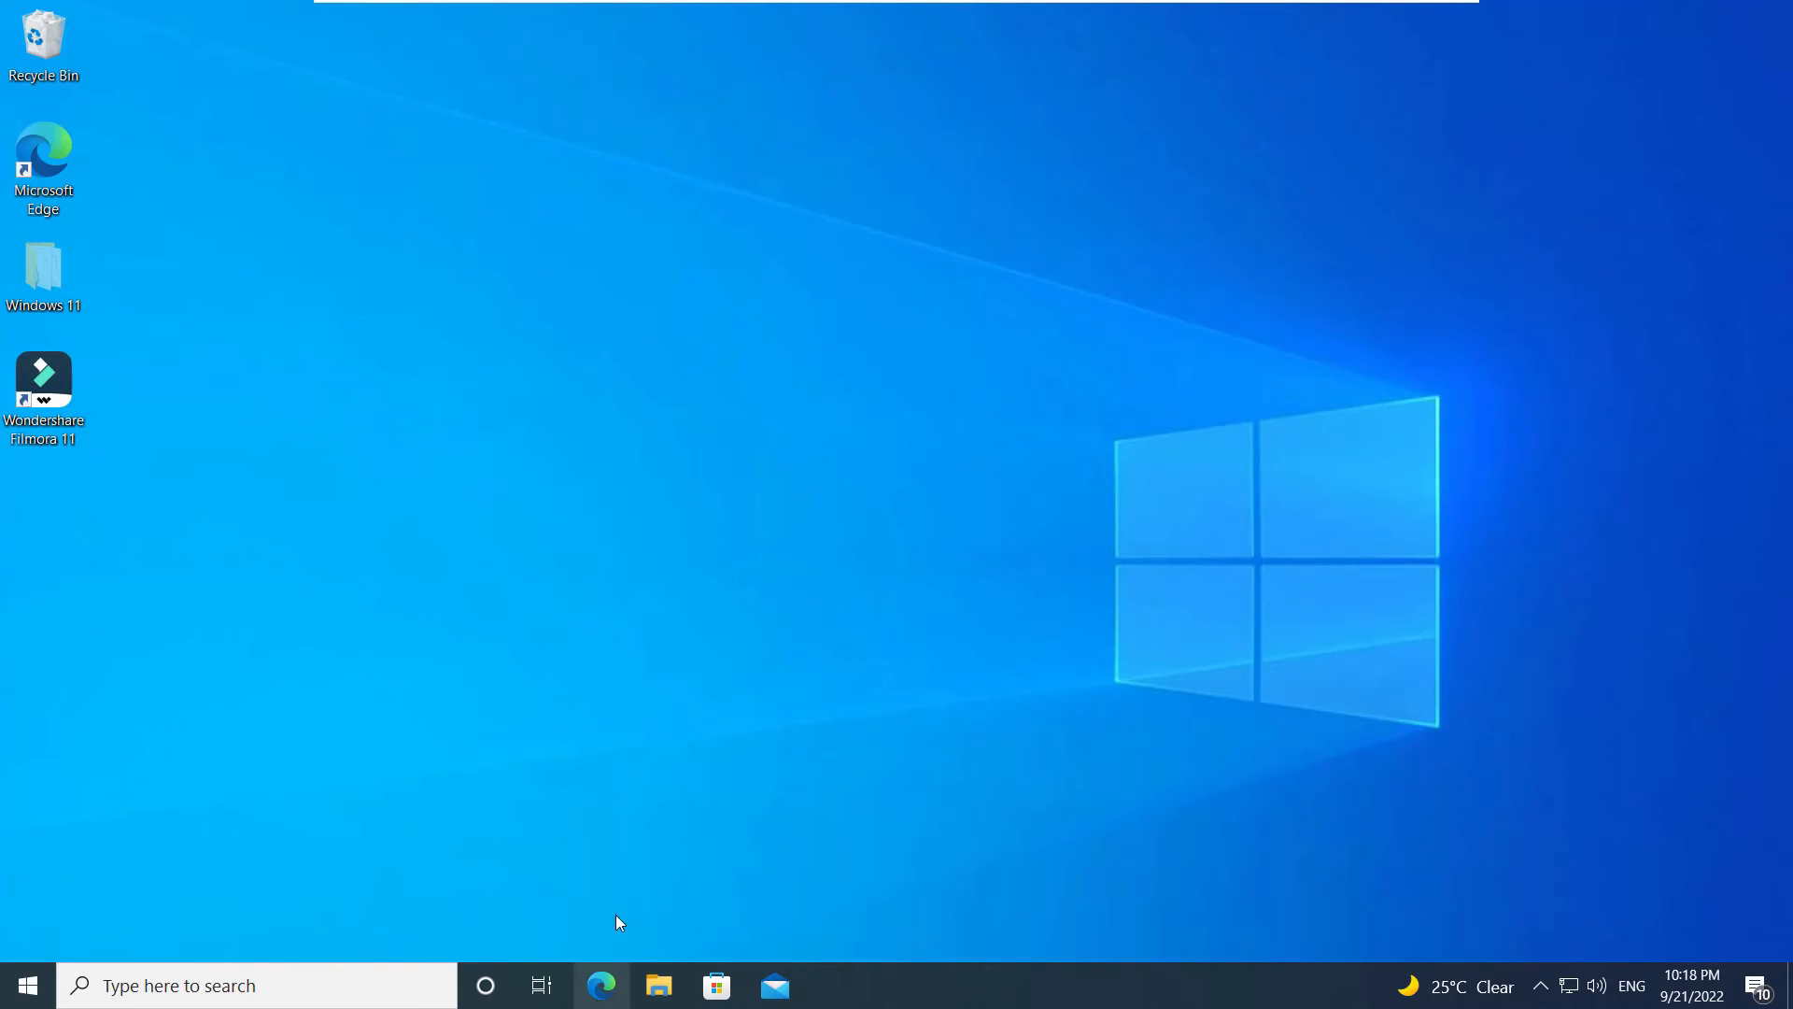
Step: Search for hitmanpro in Microsoft Edge, run the downloaded HitmanPro_x64 from the Downloads folder and allow it to make changes to the device
left_click(601, 985)
type("hitmanpro")
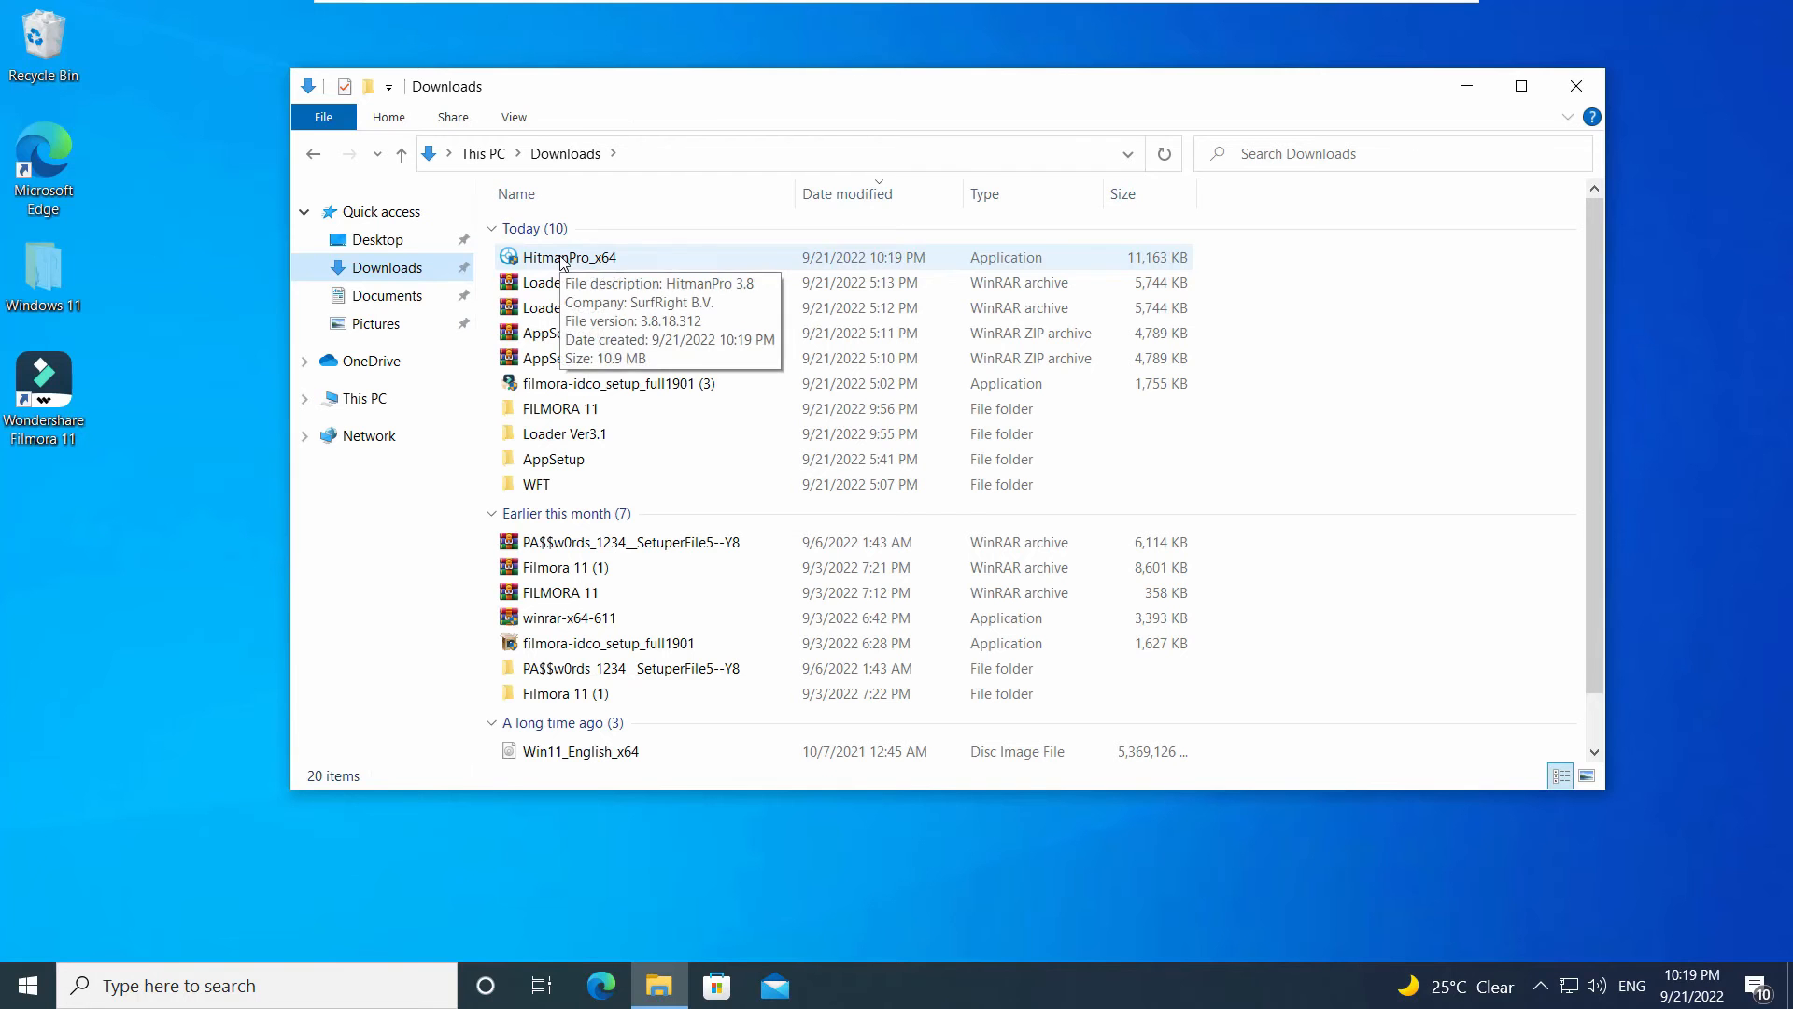
left_click(598, 258)
right_click(561, 256)
left_click(683, 302)
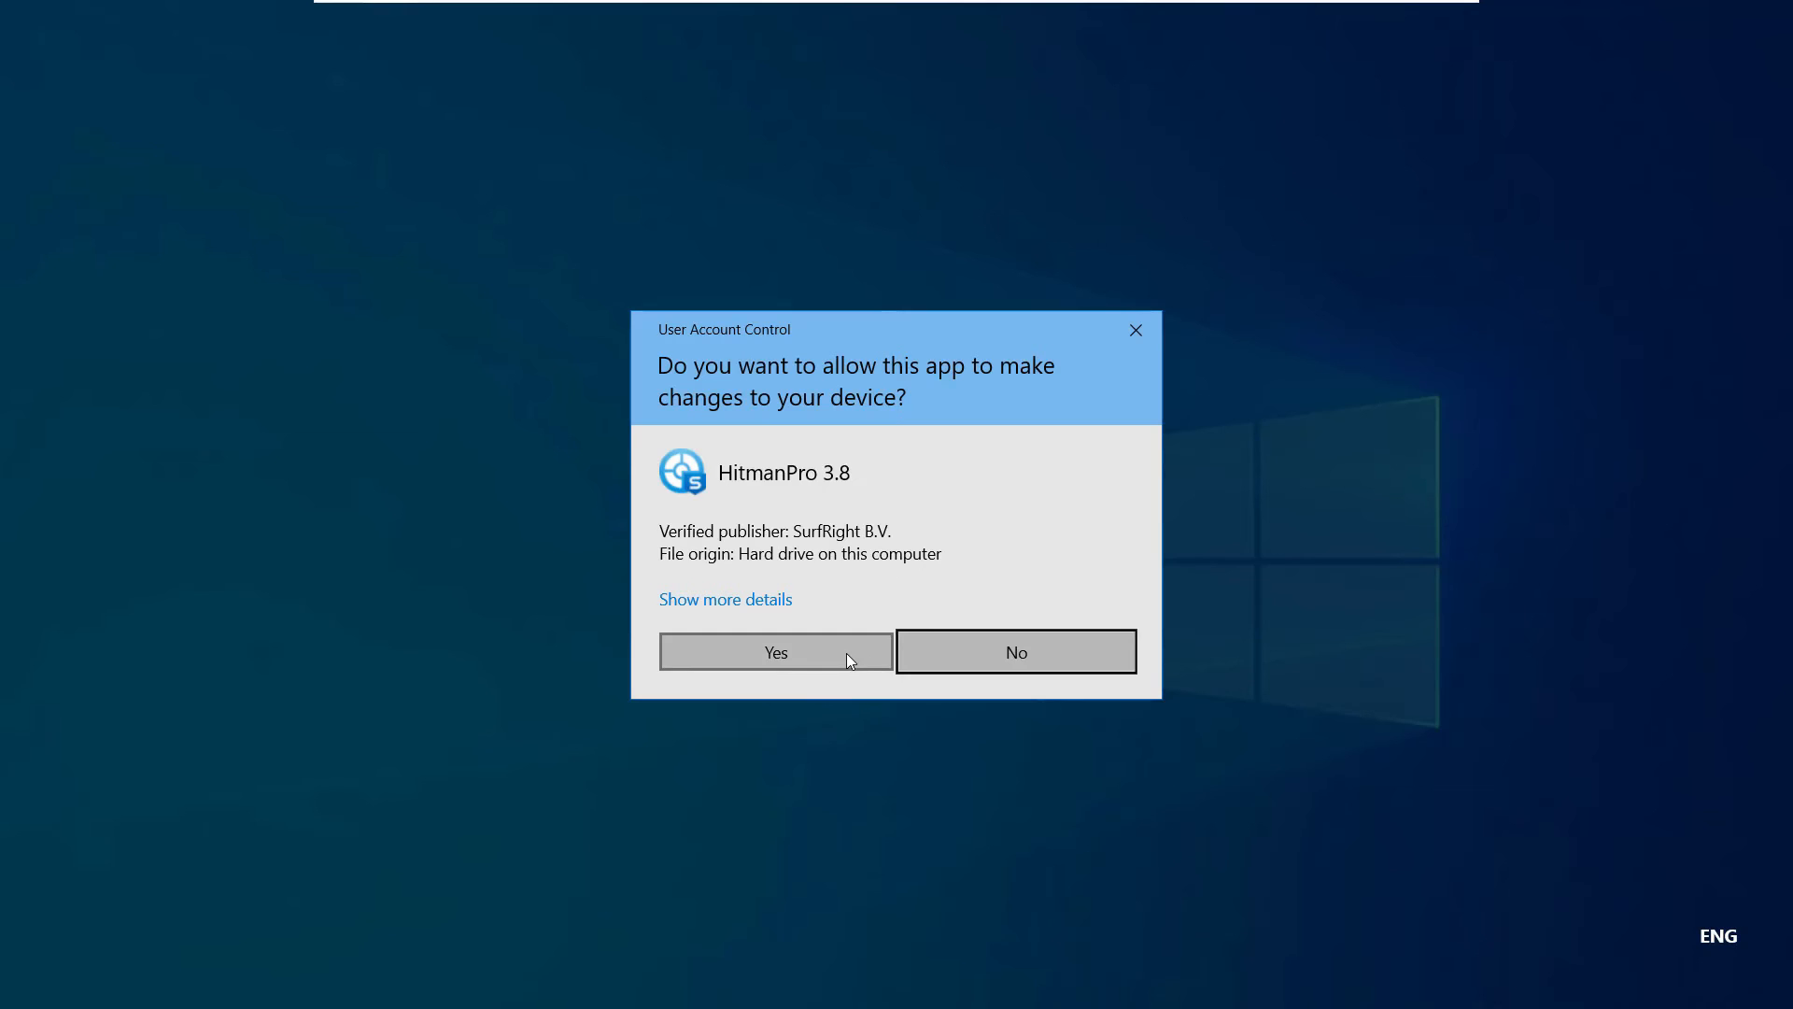
left_click(839, 651)
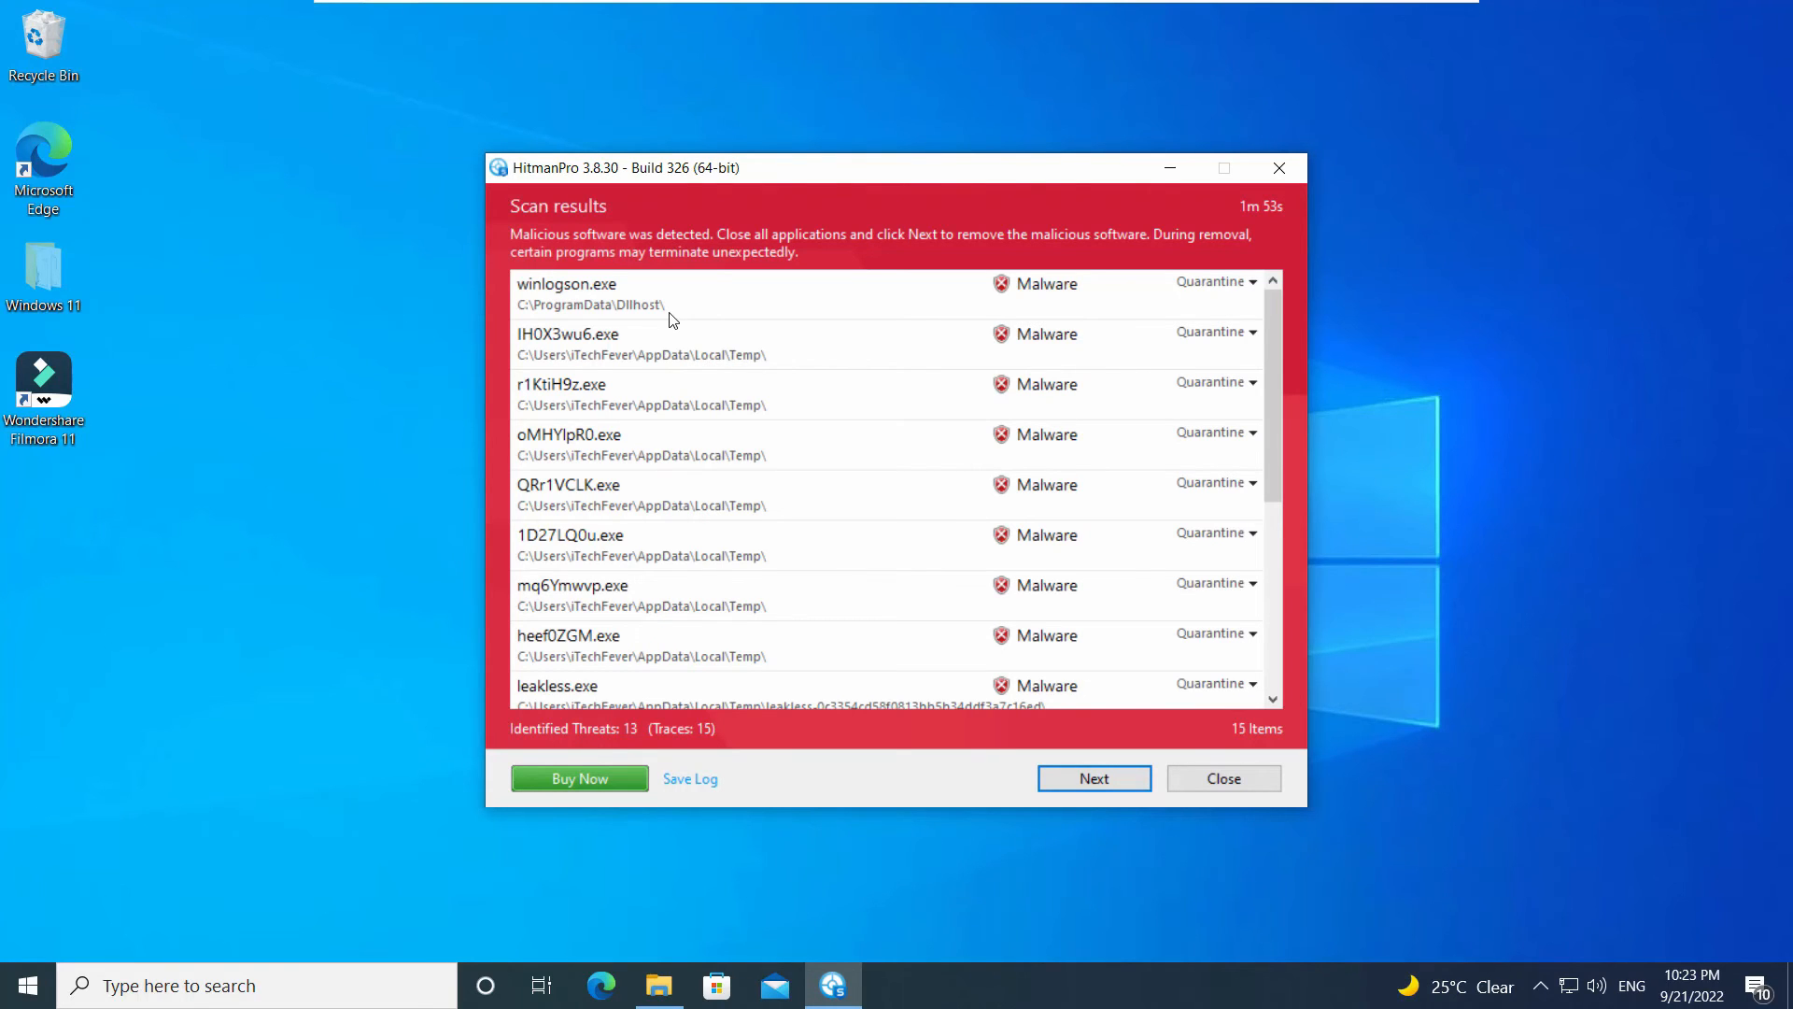
Step: Show the information for winlogson.exe in the scan results, examine its time, publisher and scoring, and close the details
left_click(614, 309)
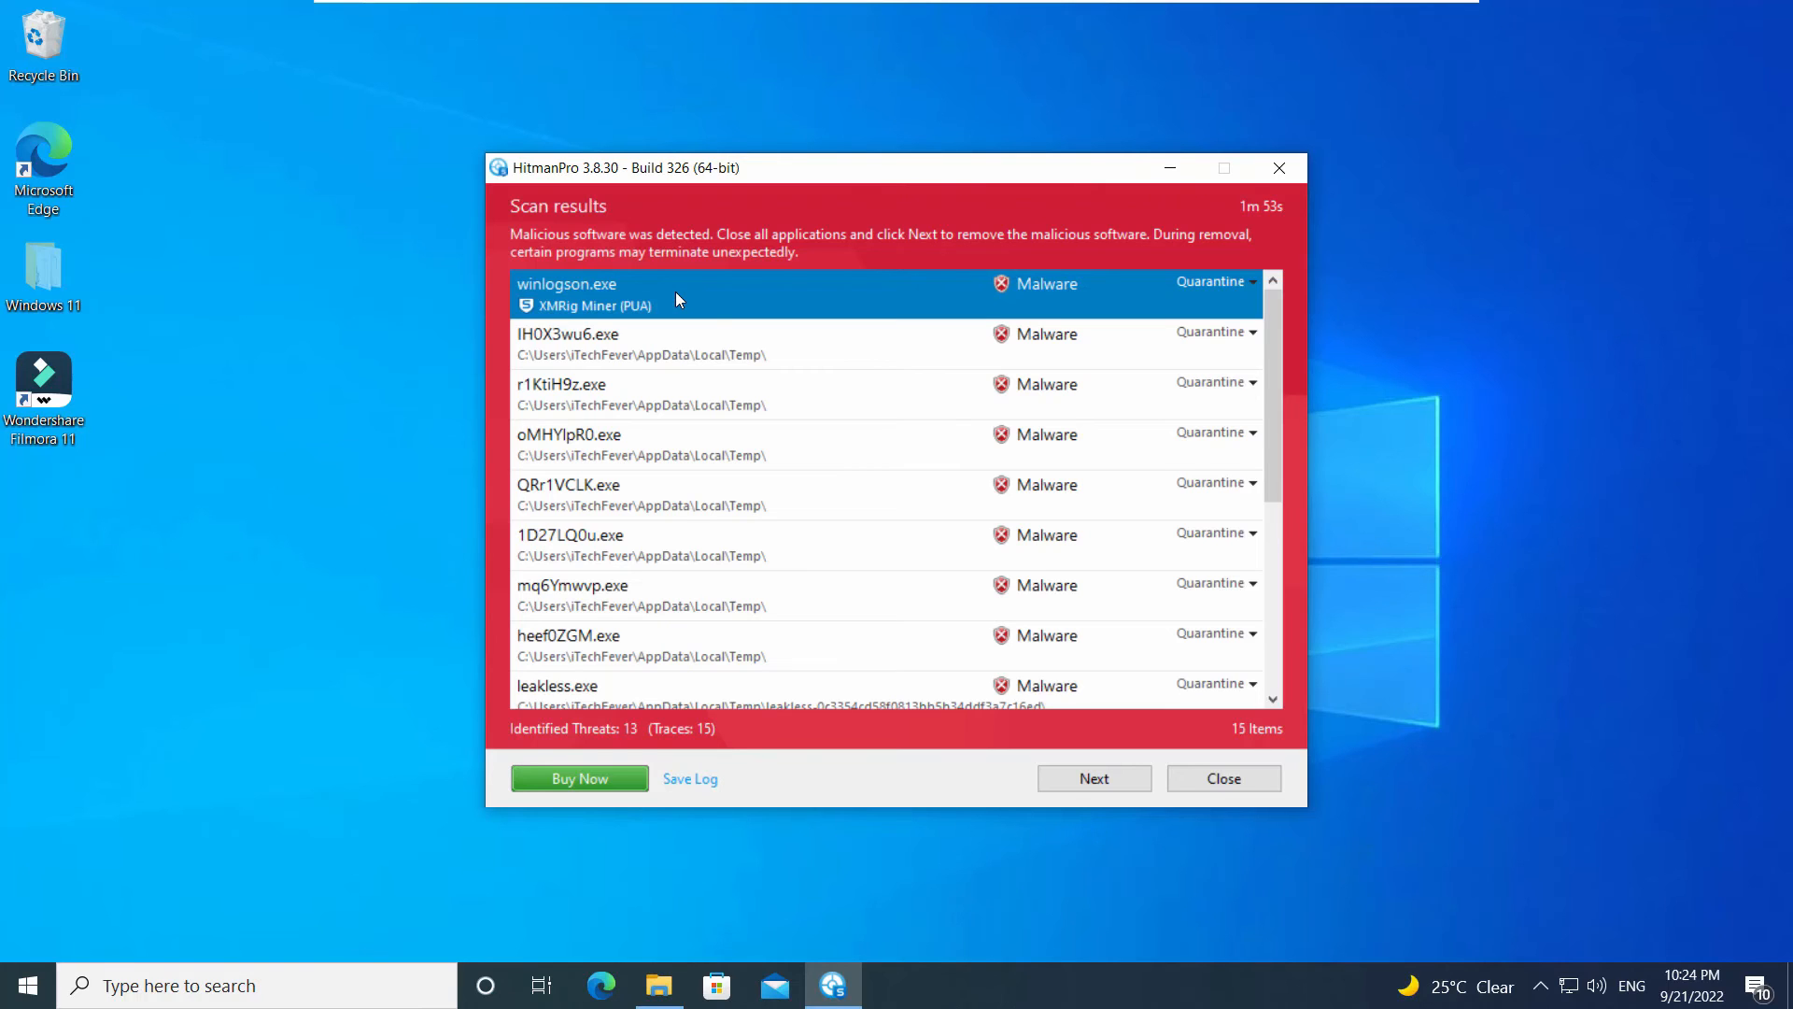
left_click(1247, 282)
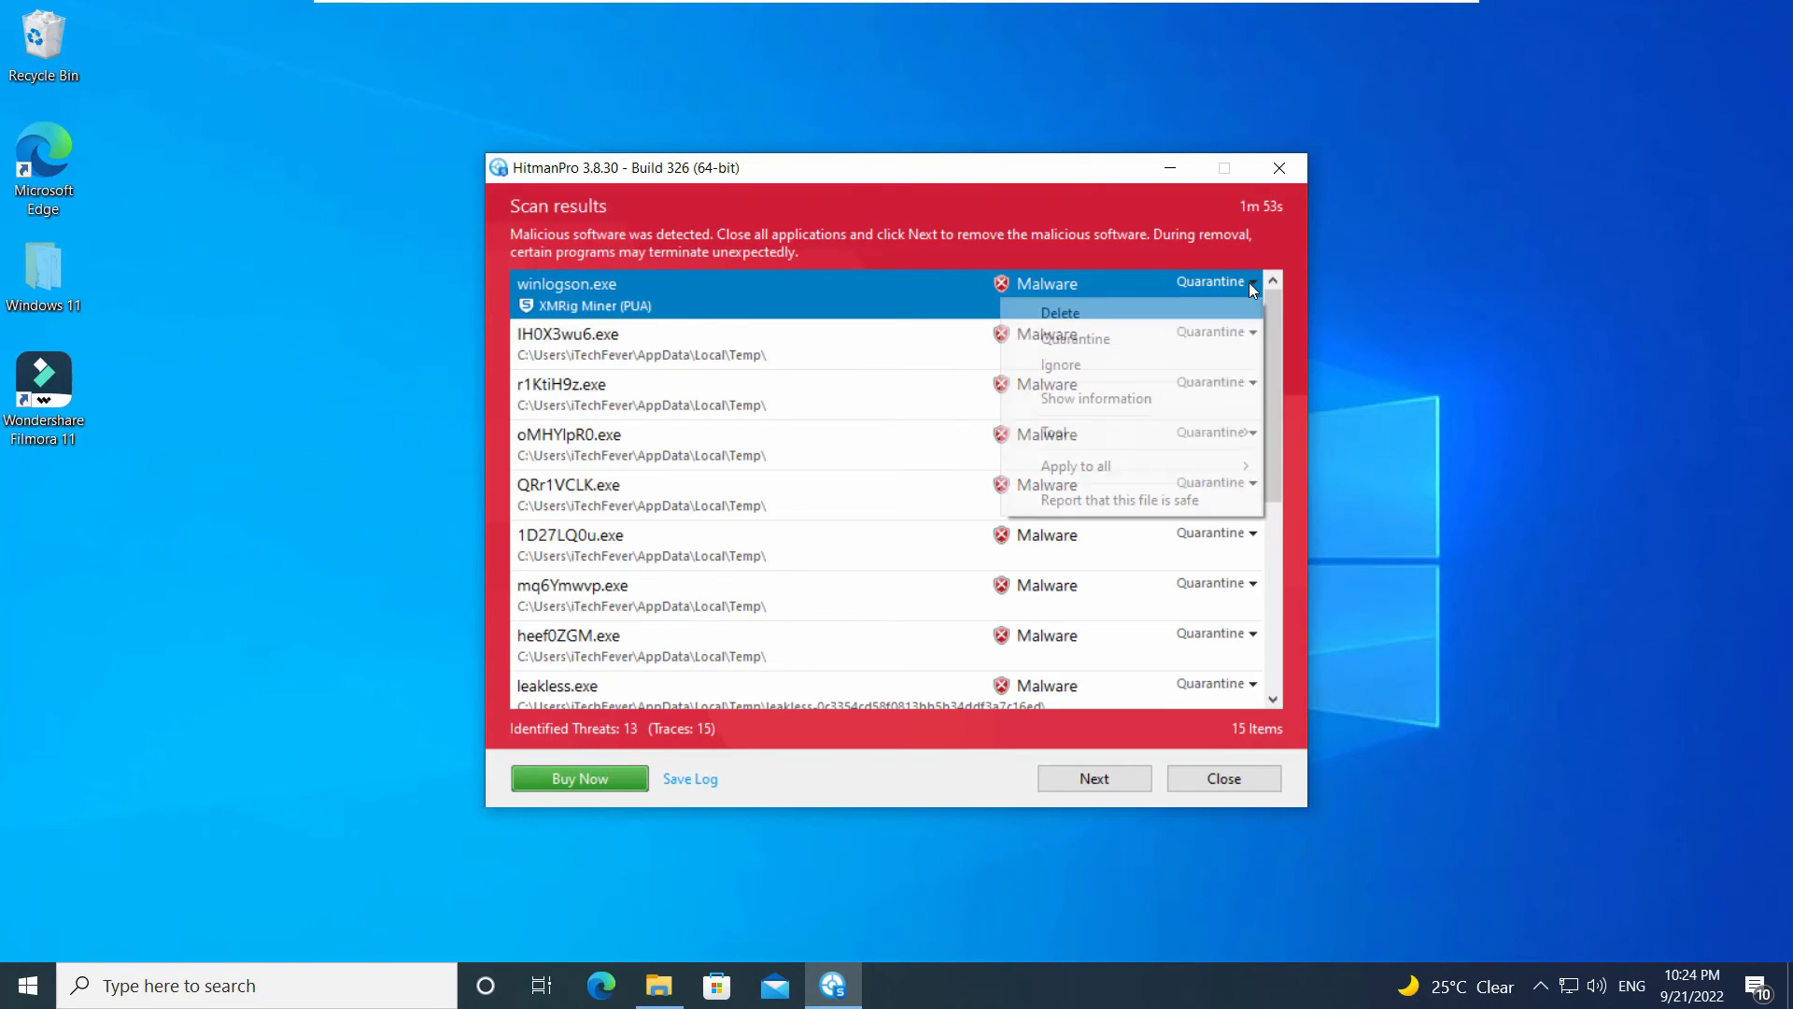
left_click(1121, 400)
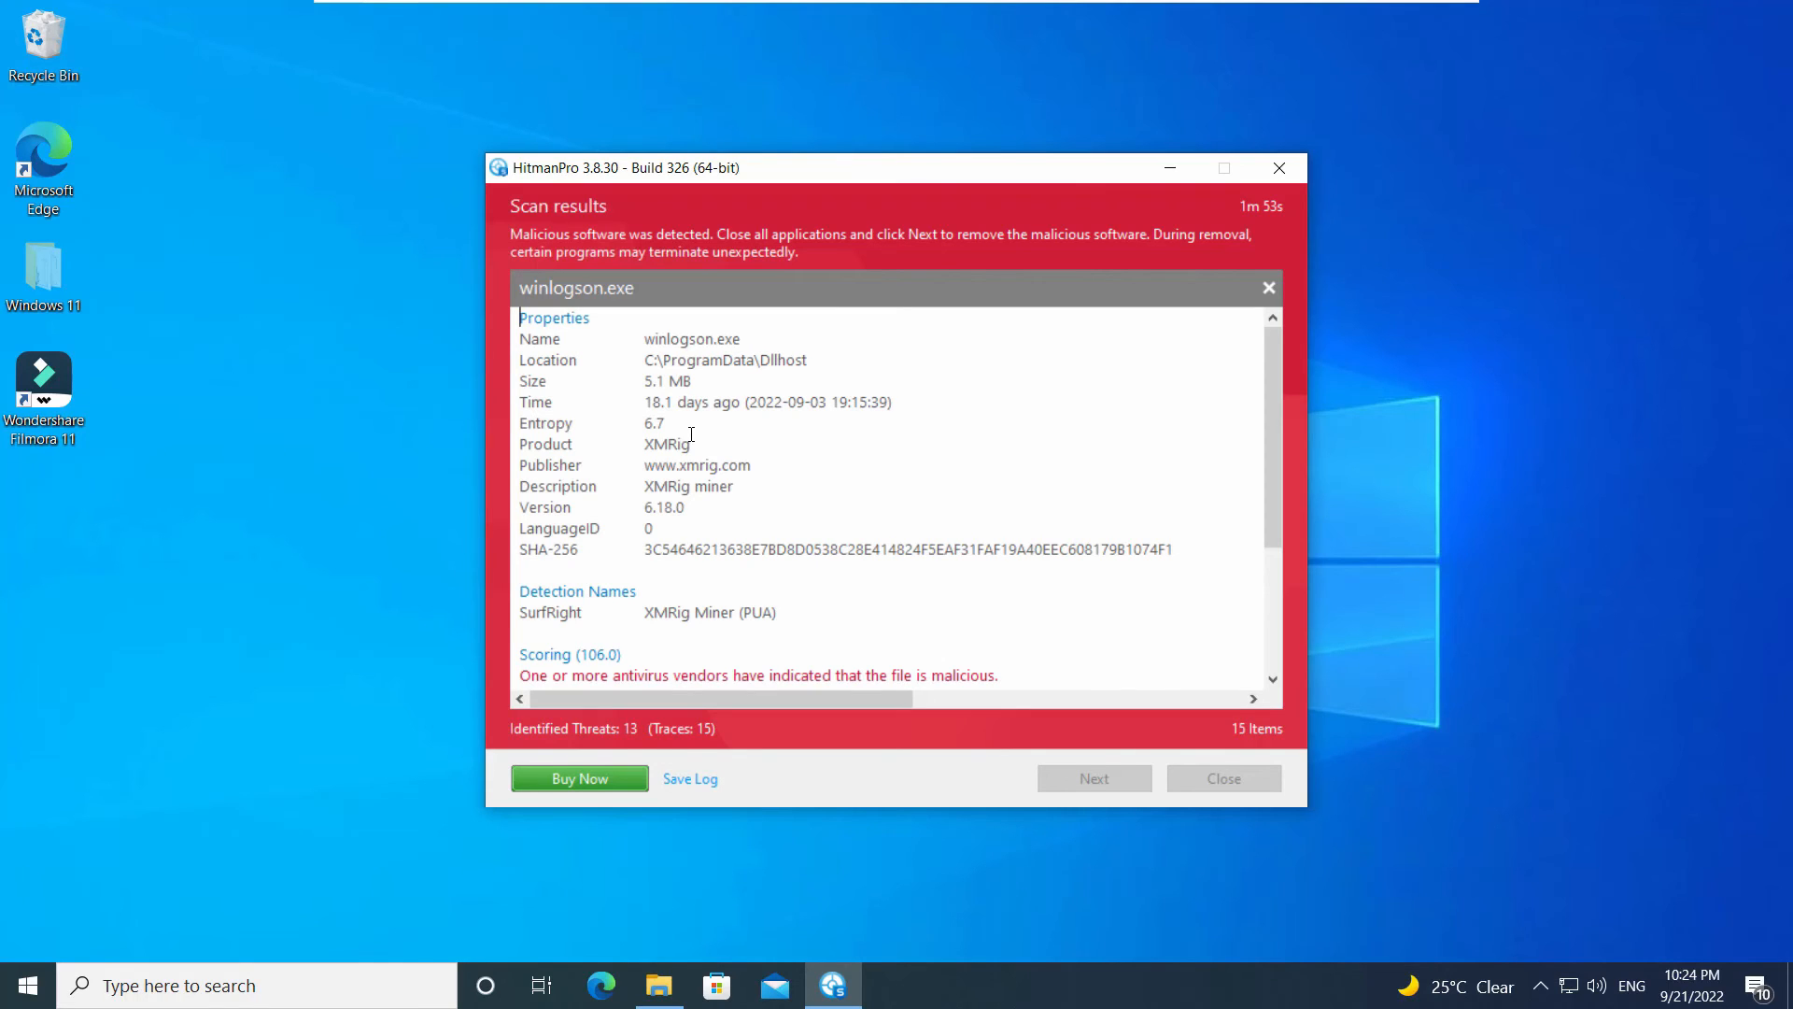
left_click_drag(643, 396, 940, 404)
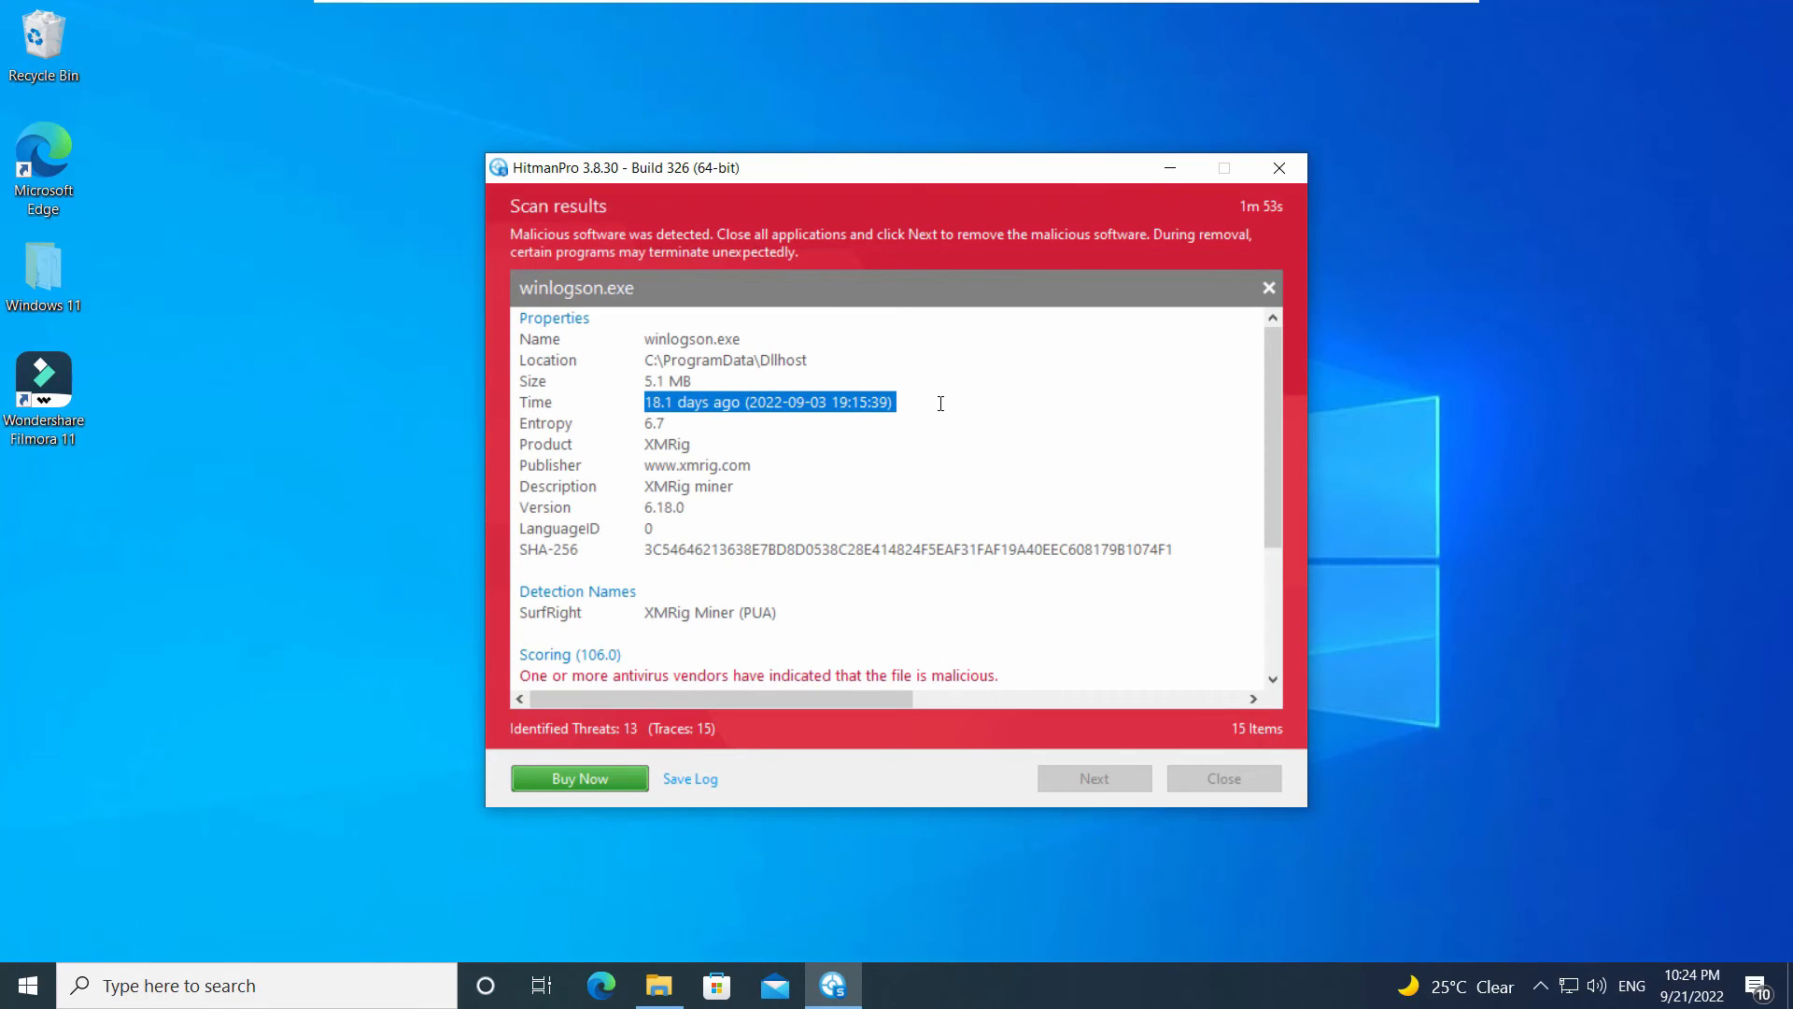
left_click(752, 465)
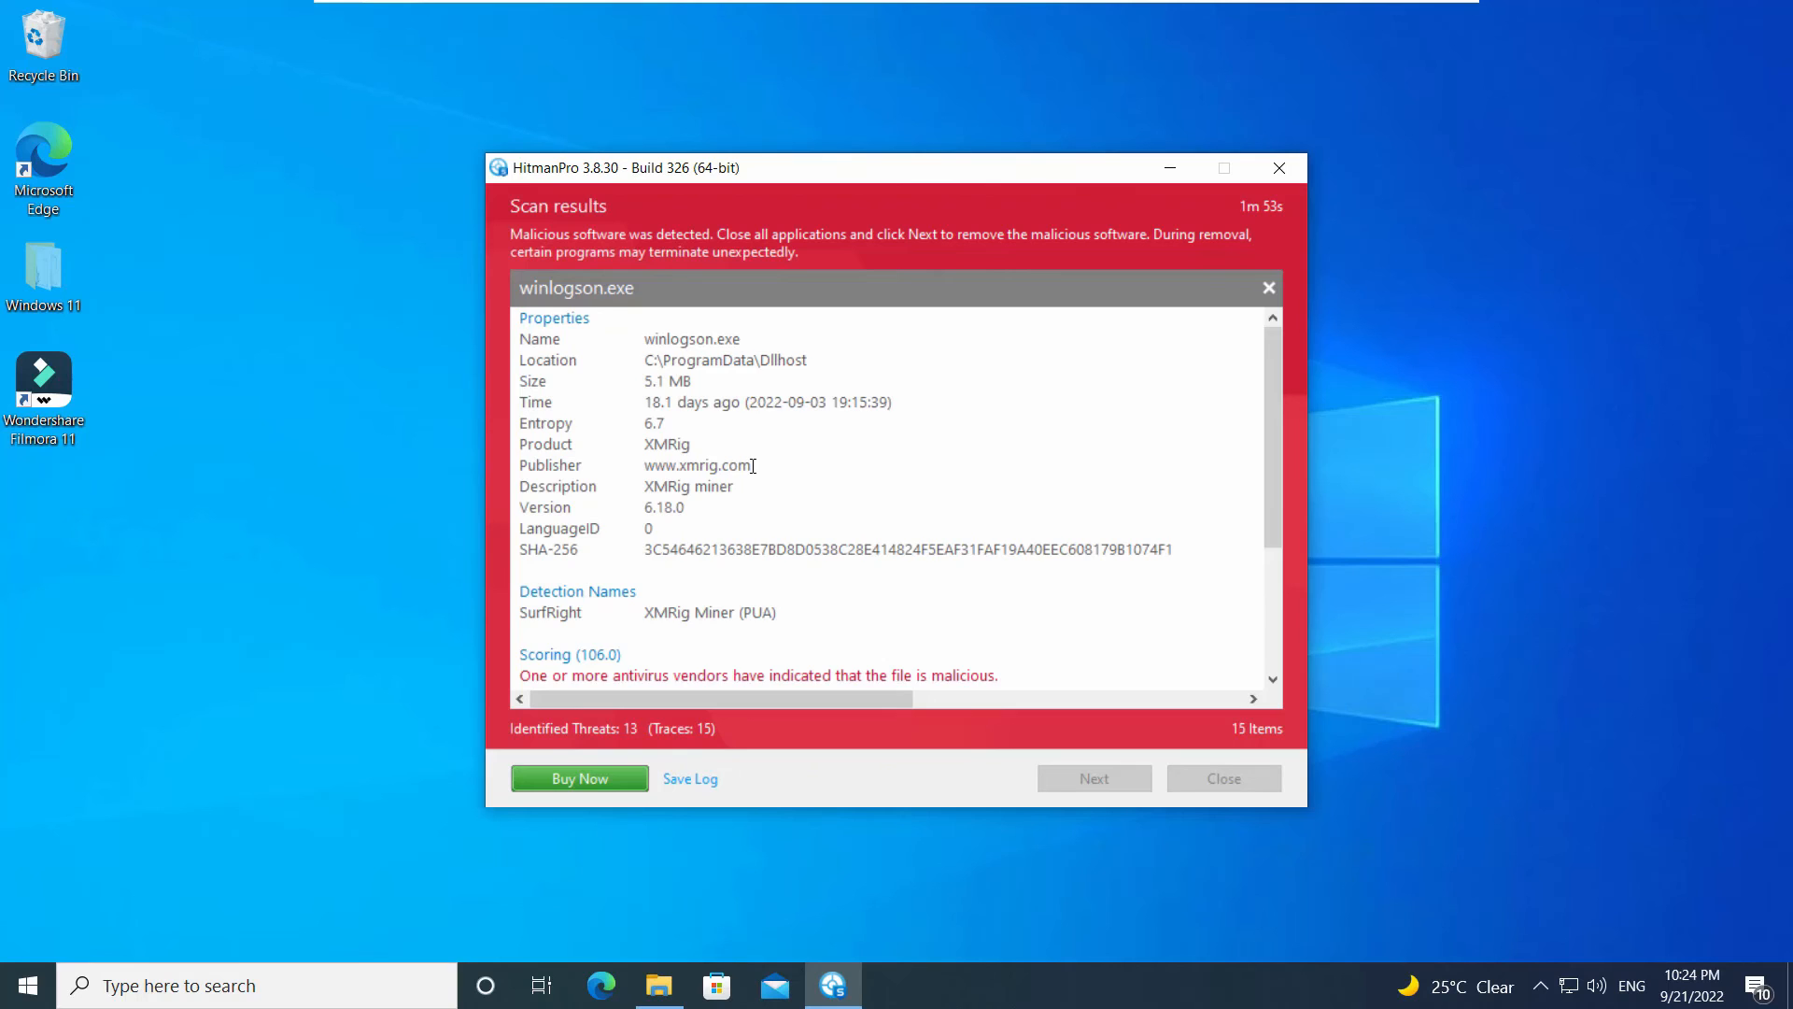
scroll(753, 465, "down", 2)
left_click(1268, 288)
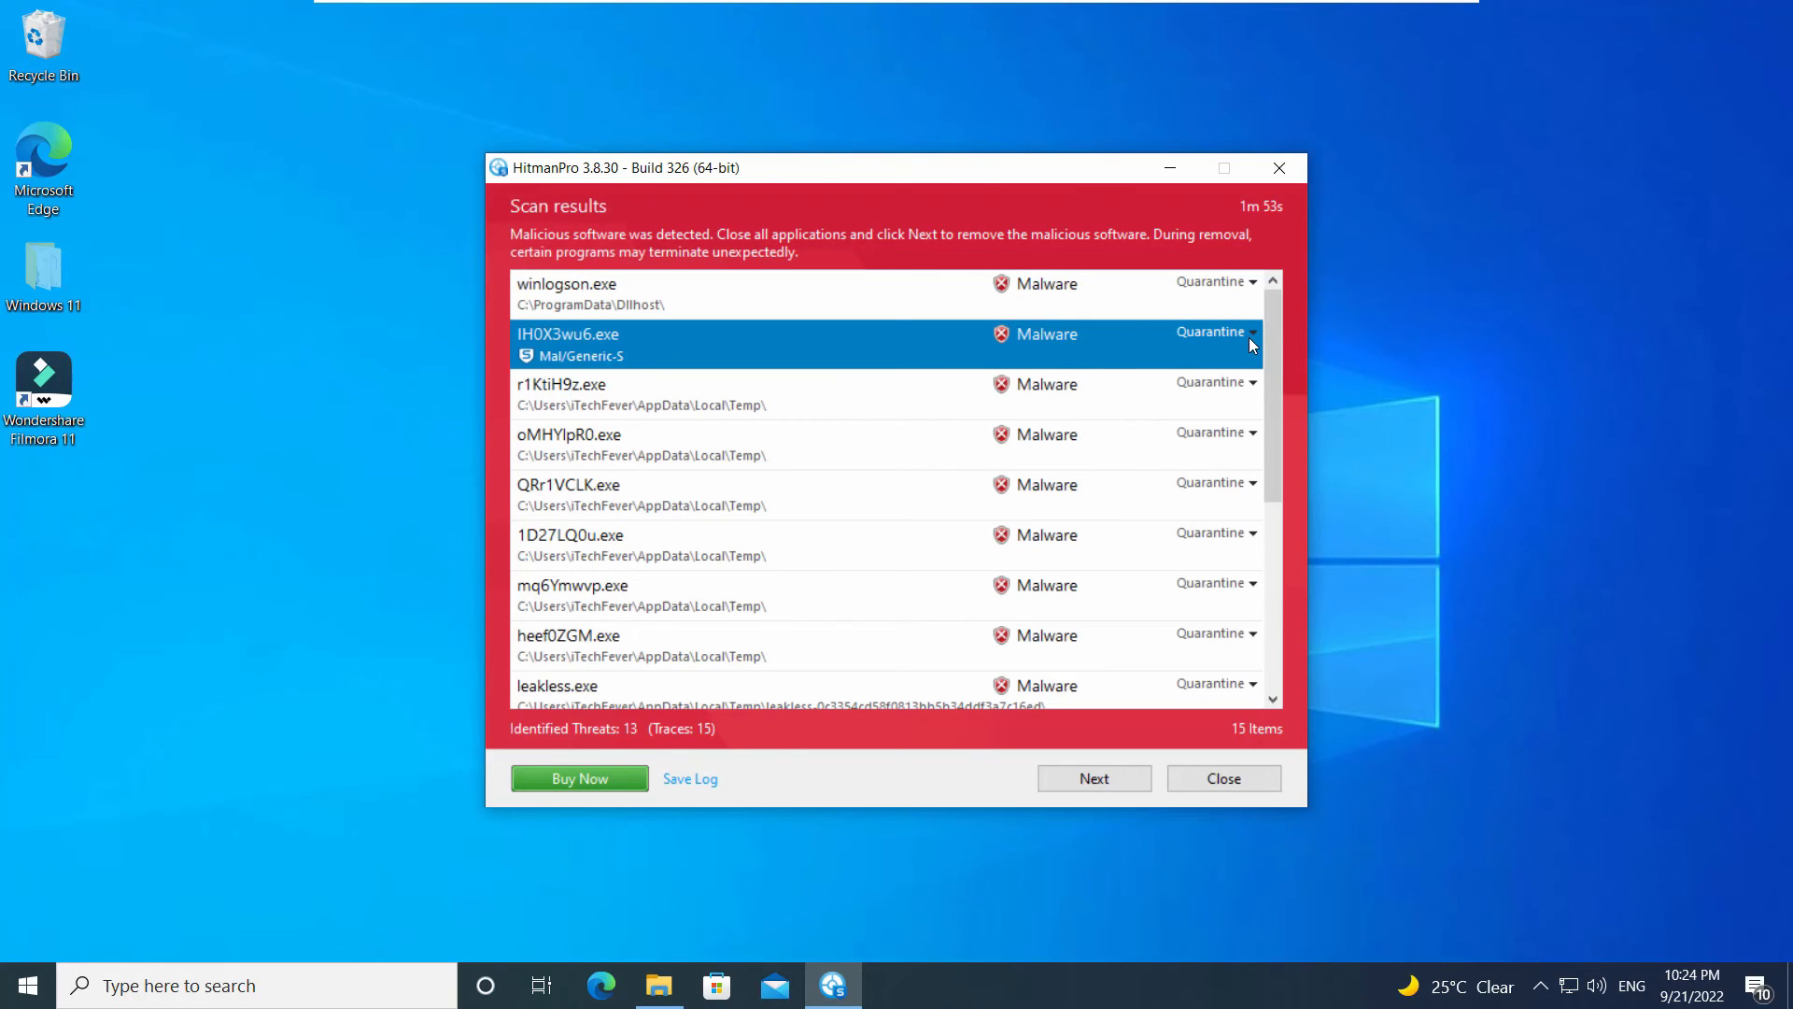
Step: Show the information for IH0X3wu6.exe in the scan results, check its name and properties, and close the details
left_click(1249, 332)
left_click(1090, 445)
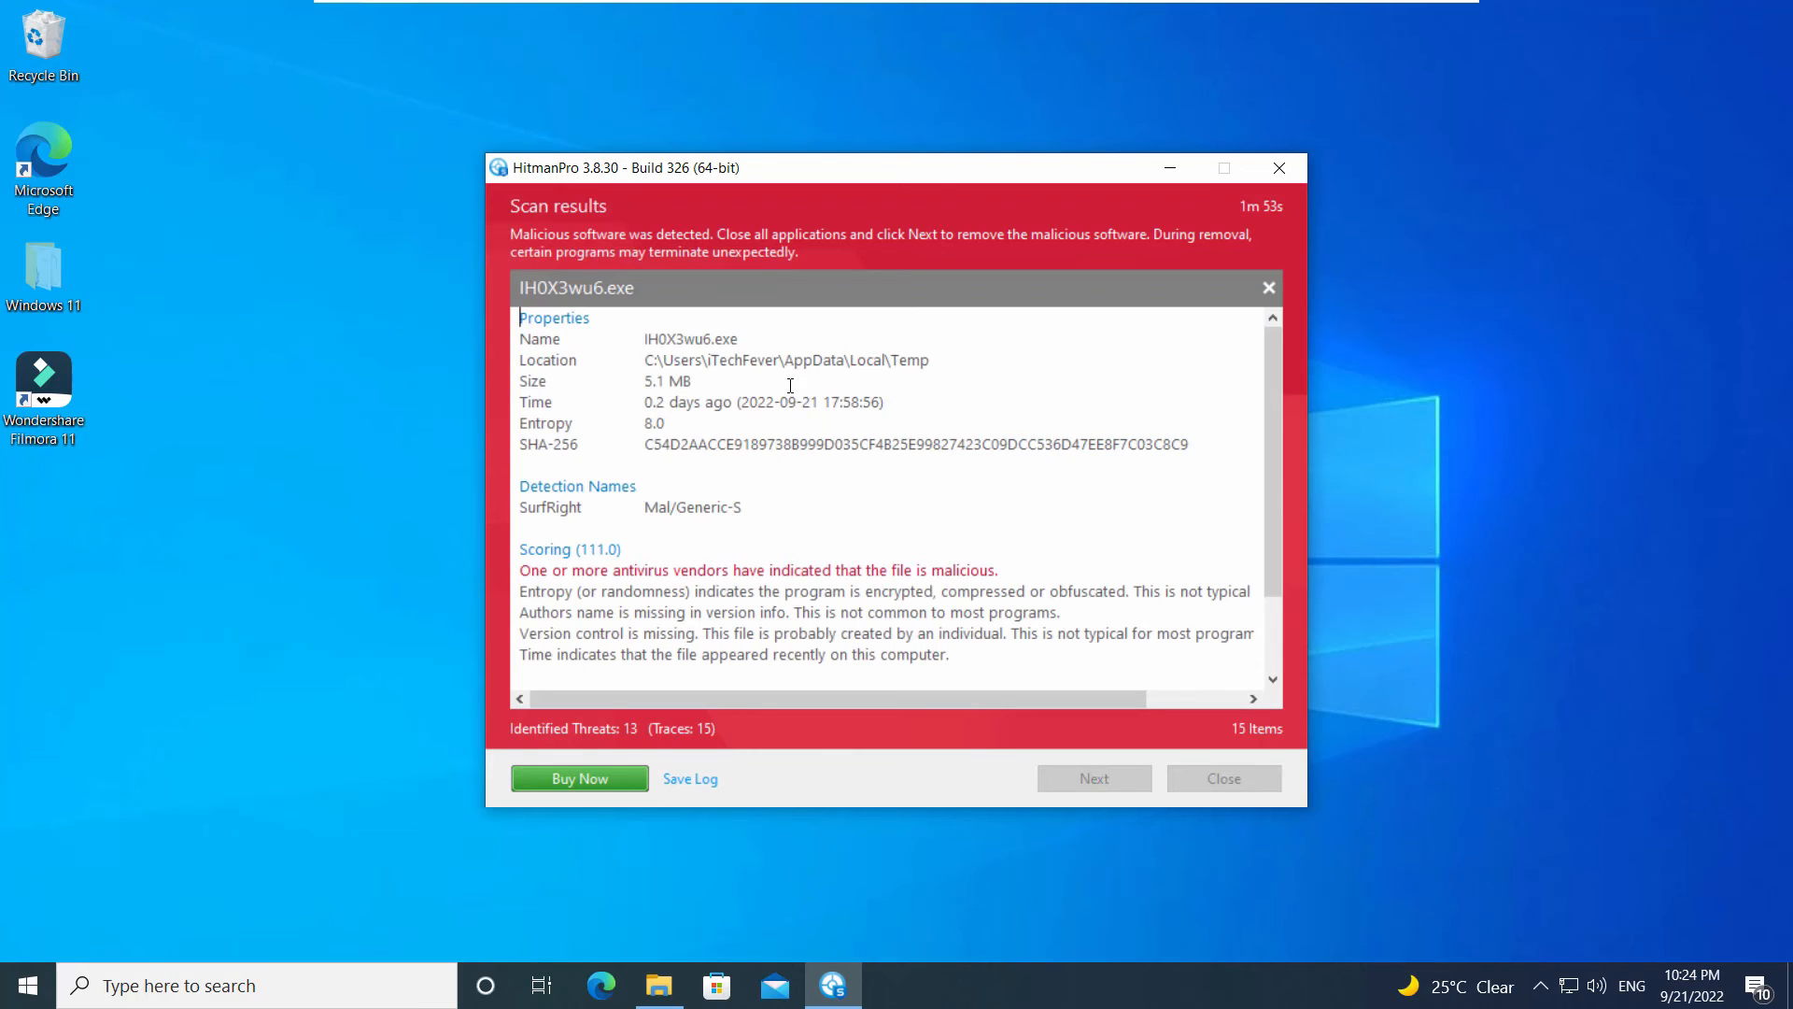
left_click_drag(636, 338, 796, 337)
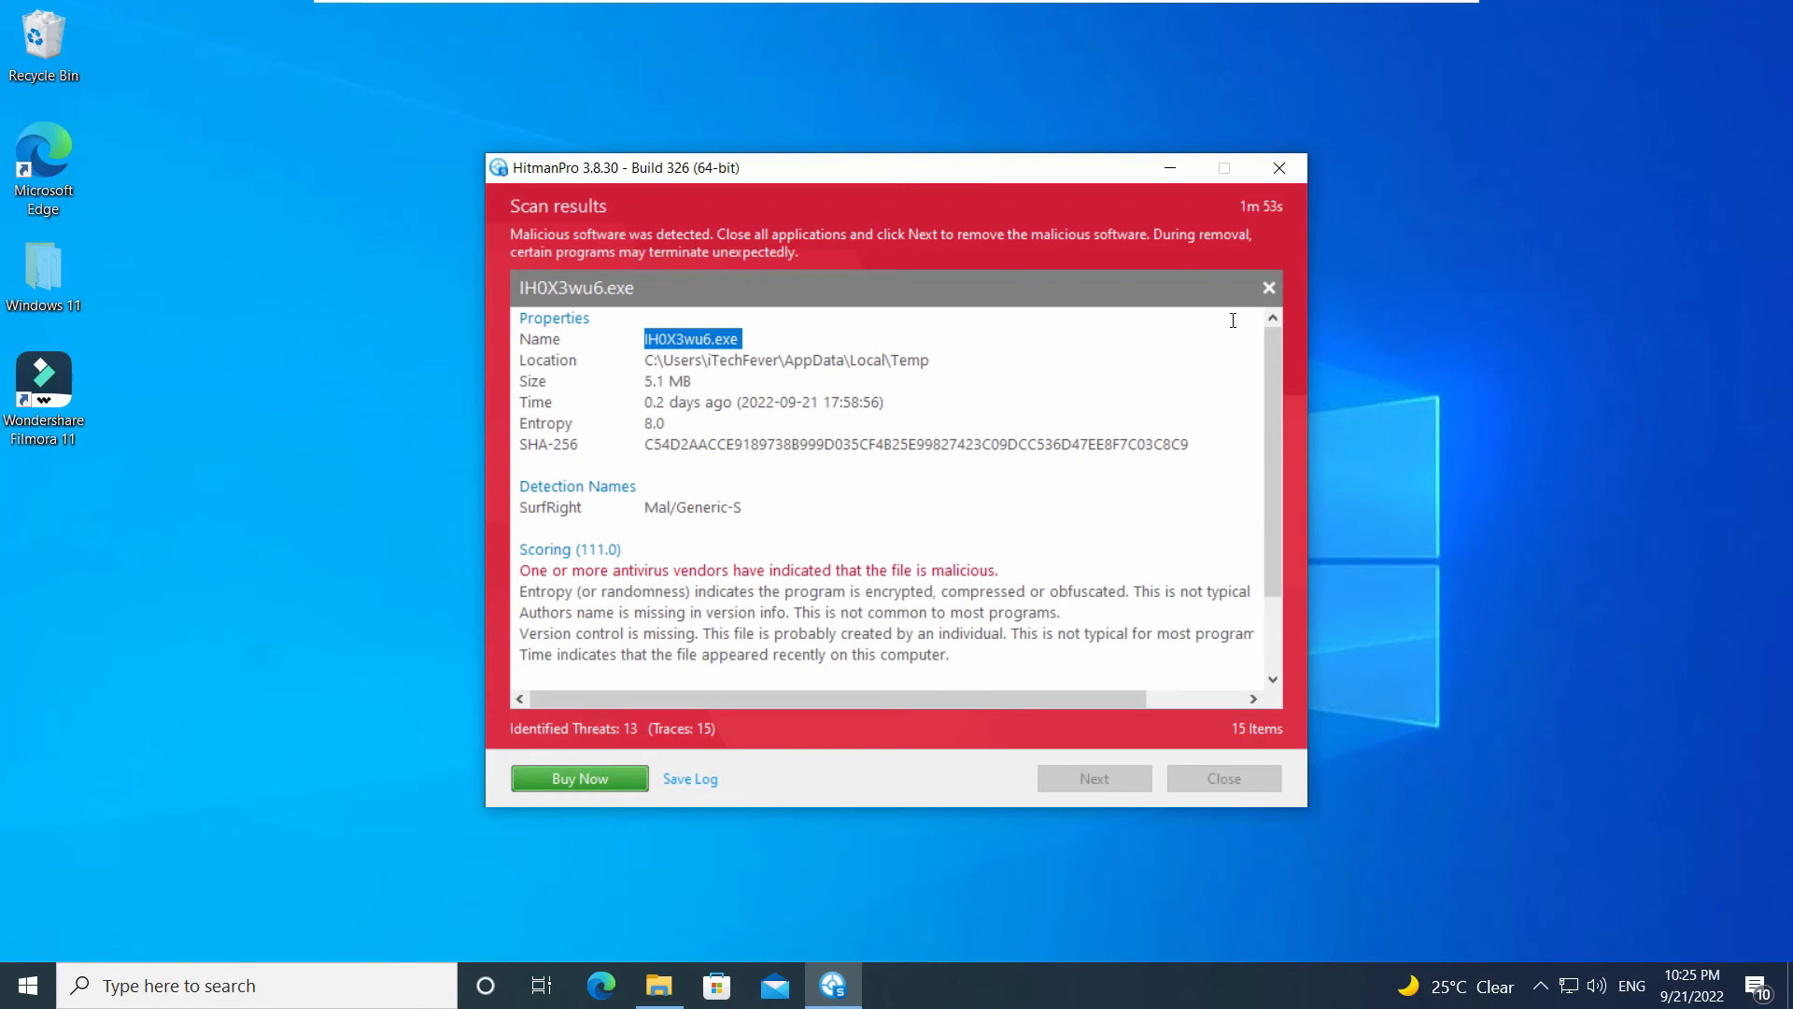
left_click(1268, 287)
Step: Look through the remaining HitmanPro scan results, from the Temp executables down to FILMORA 11.exe and the tracking cookies
scroll(728, 448, "down", 3)
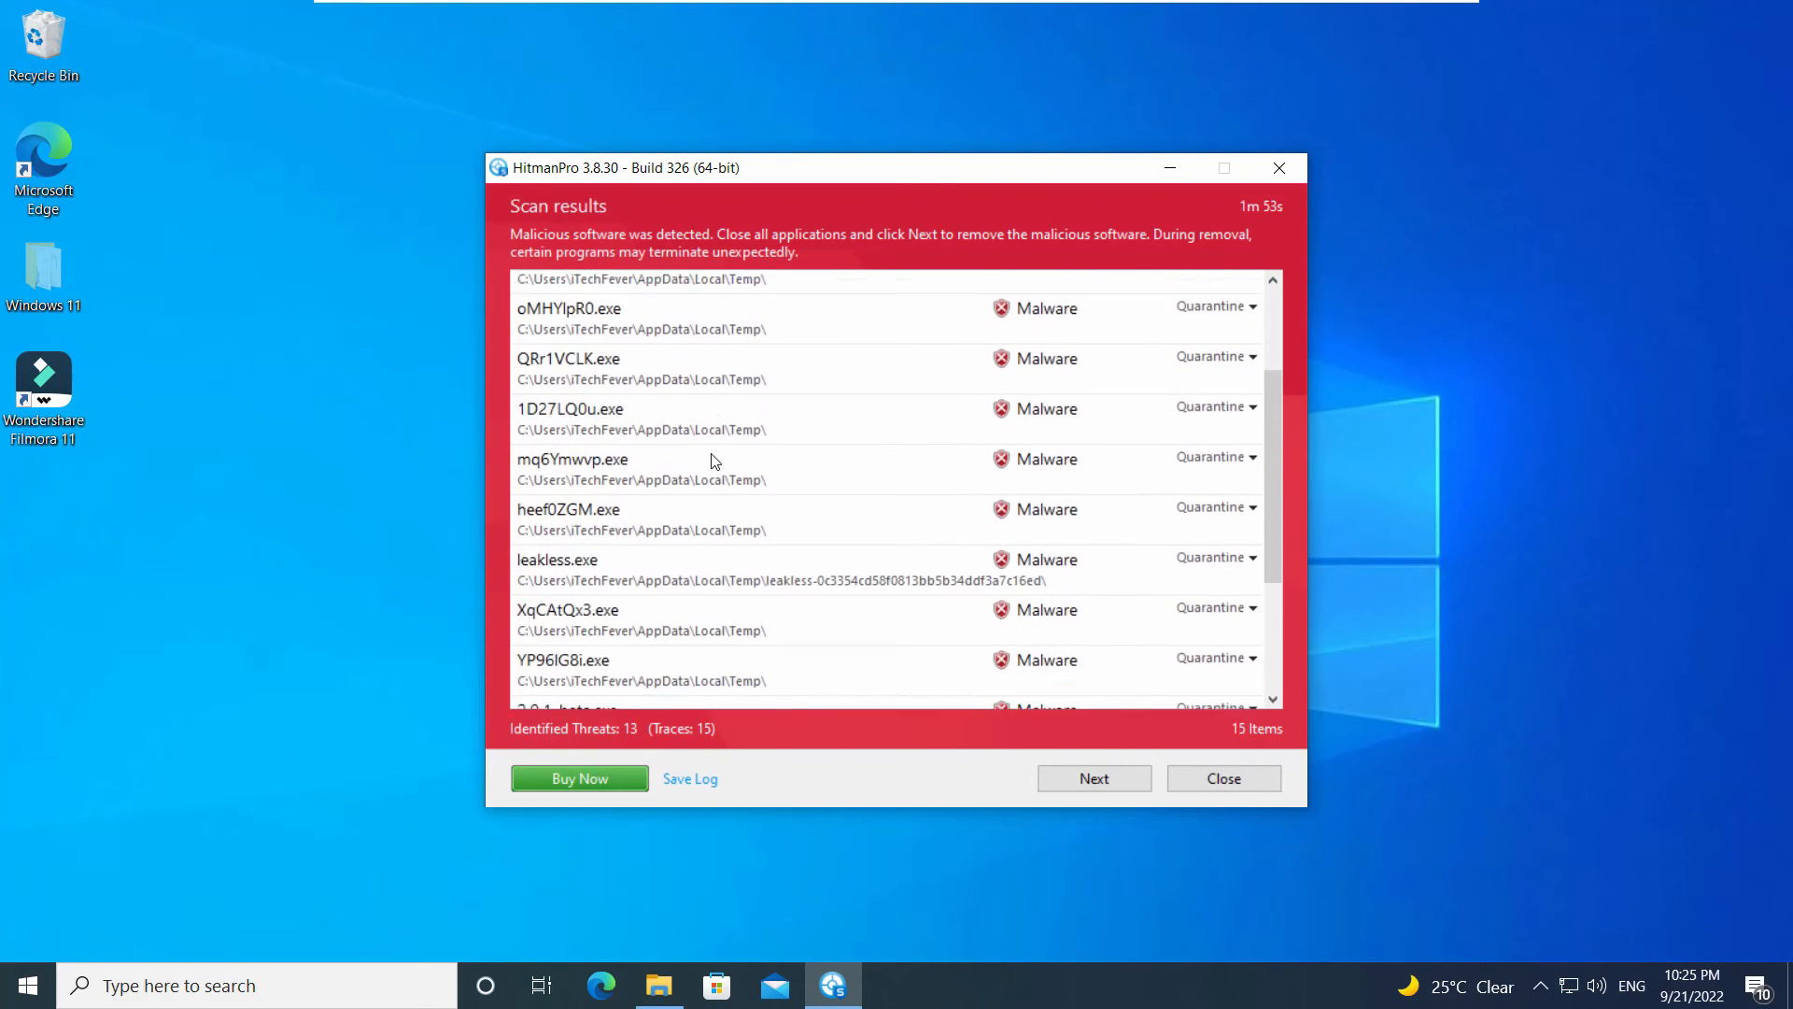
scroll(715, 460, "down", 4)
scroll(707, 414, "up", 3)
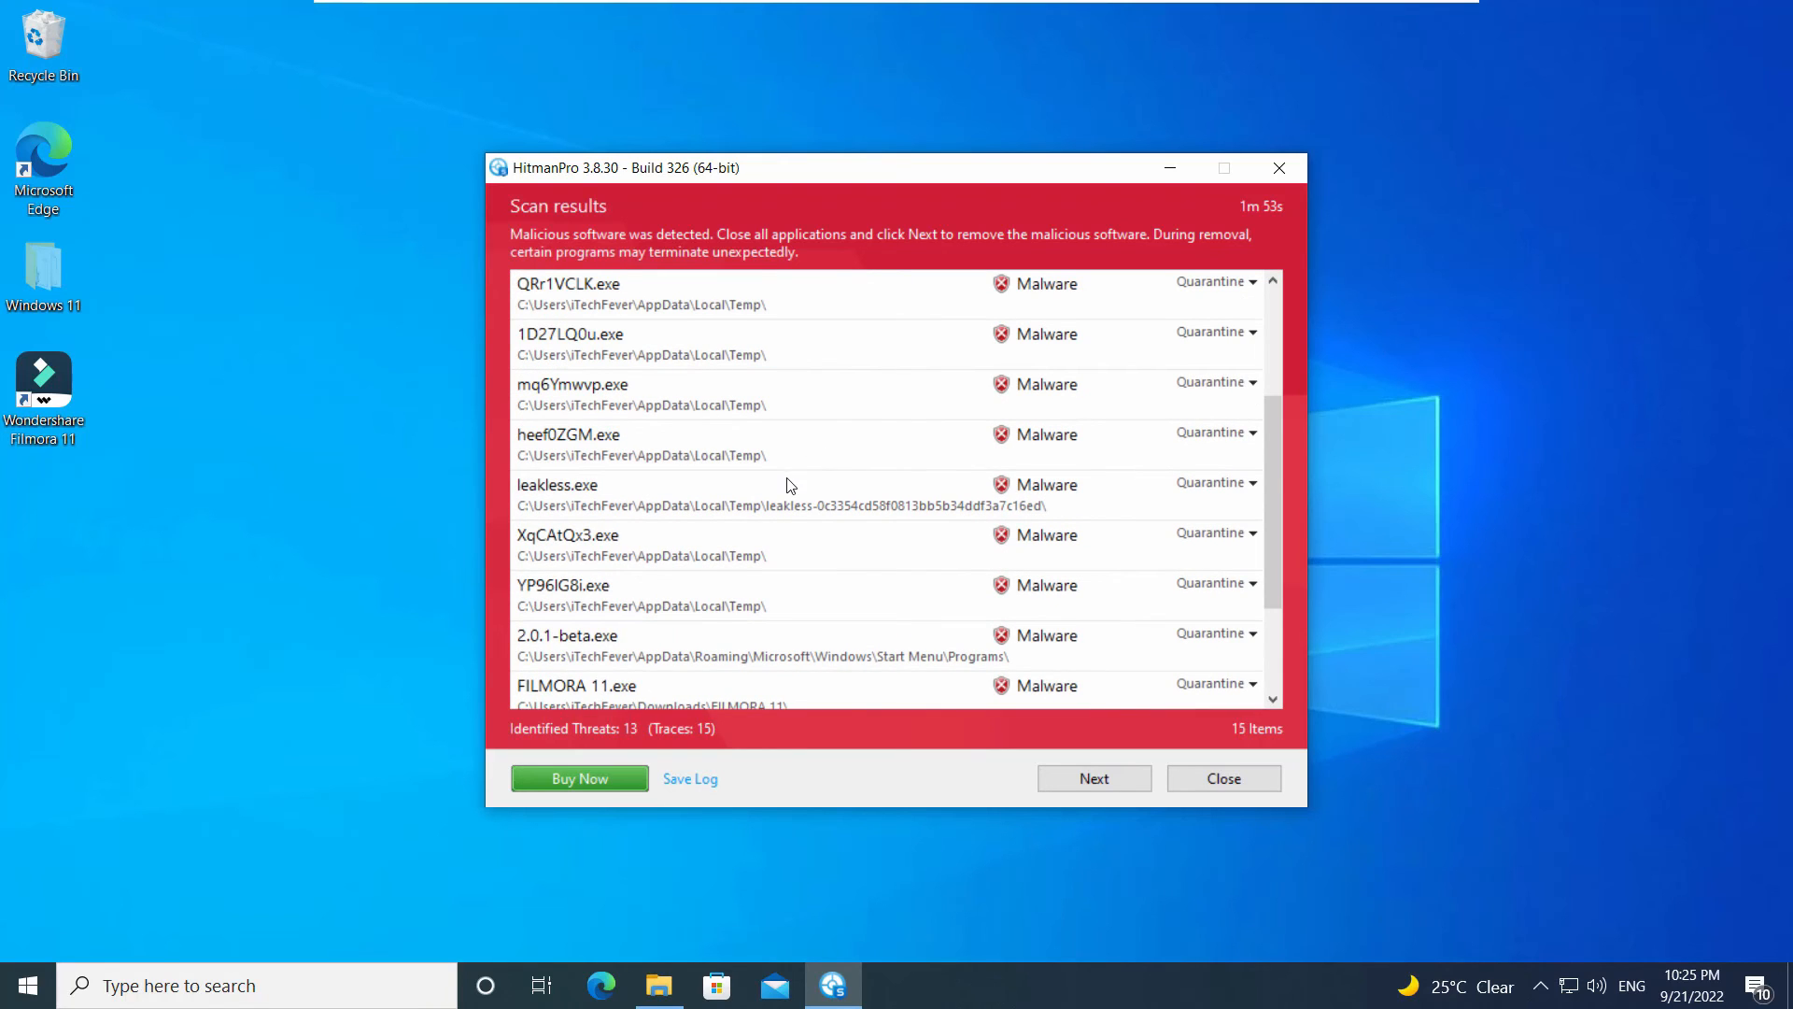
scroll(789, 485, "down", 3)
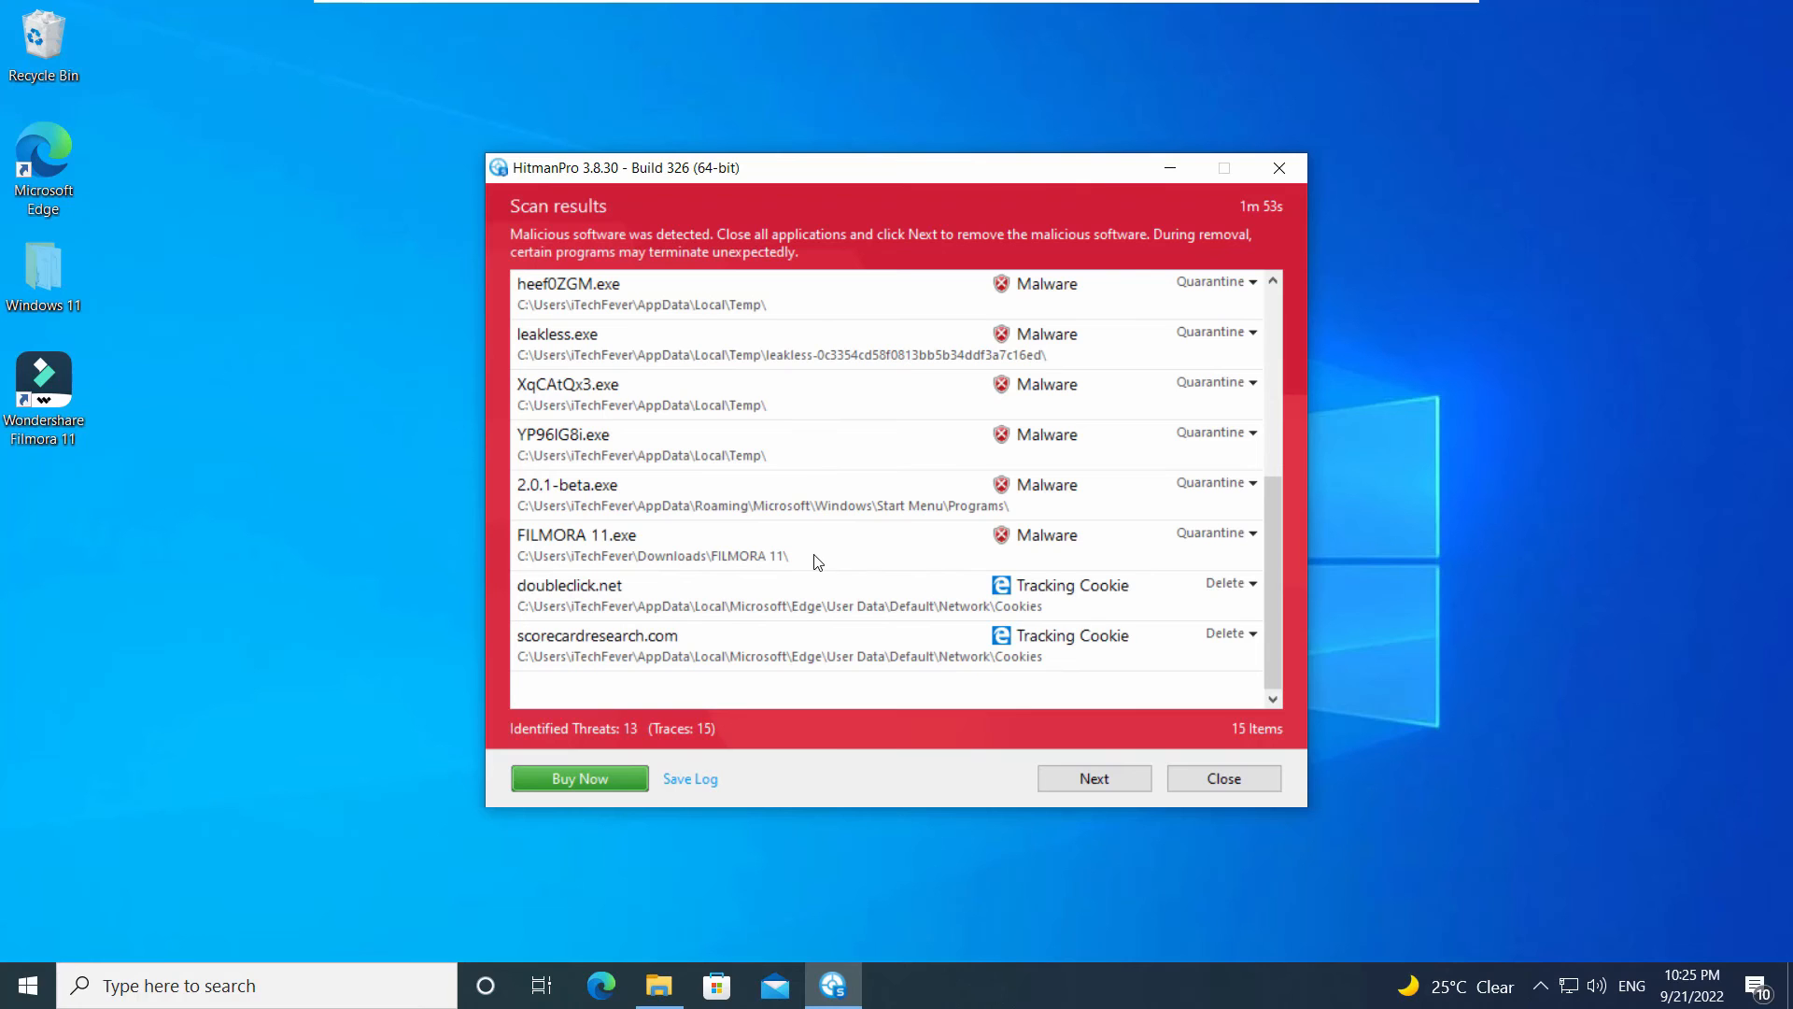
scroll(831, 421, "up", 4)
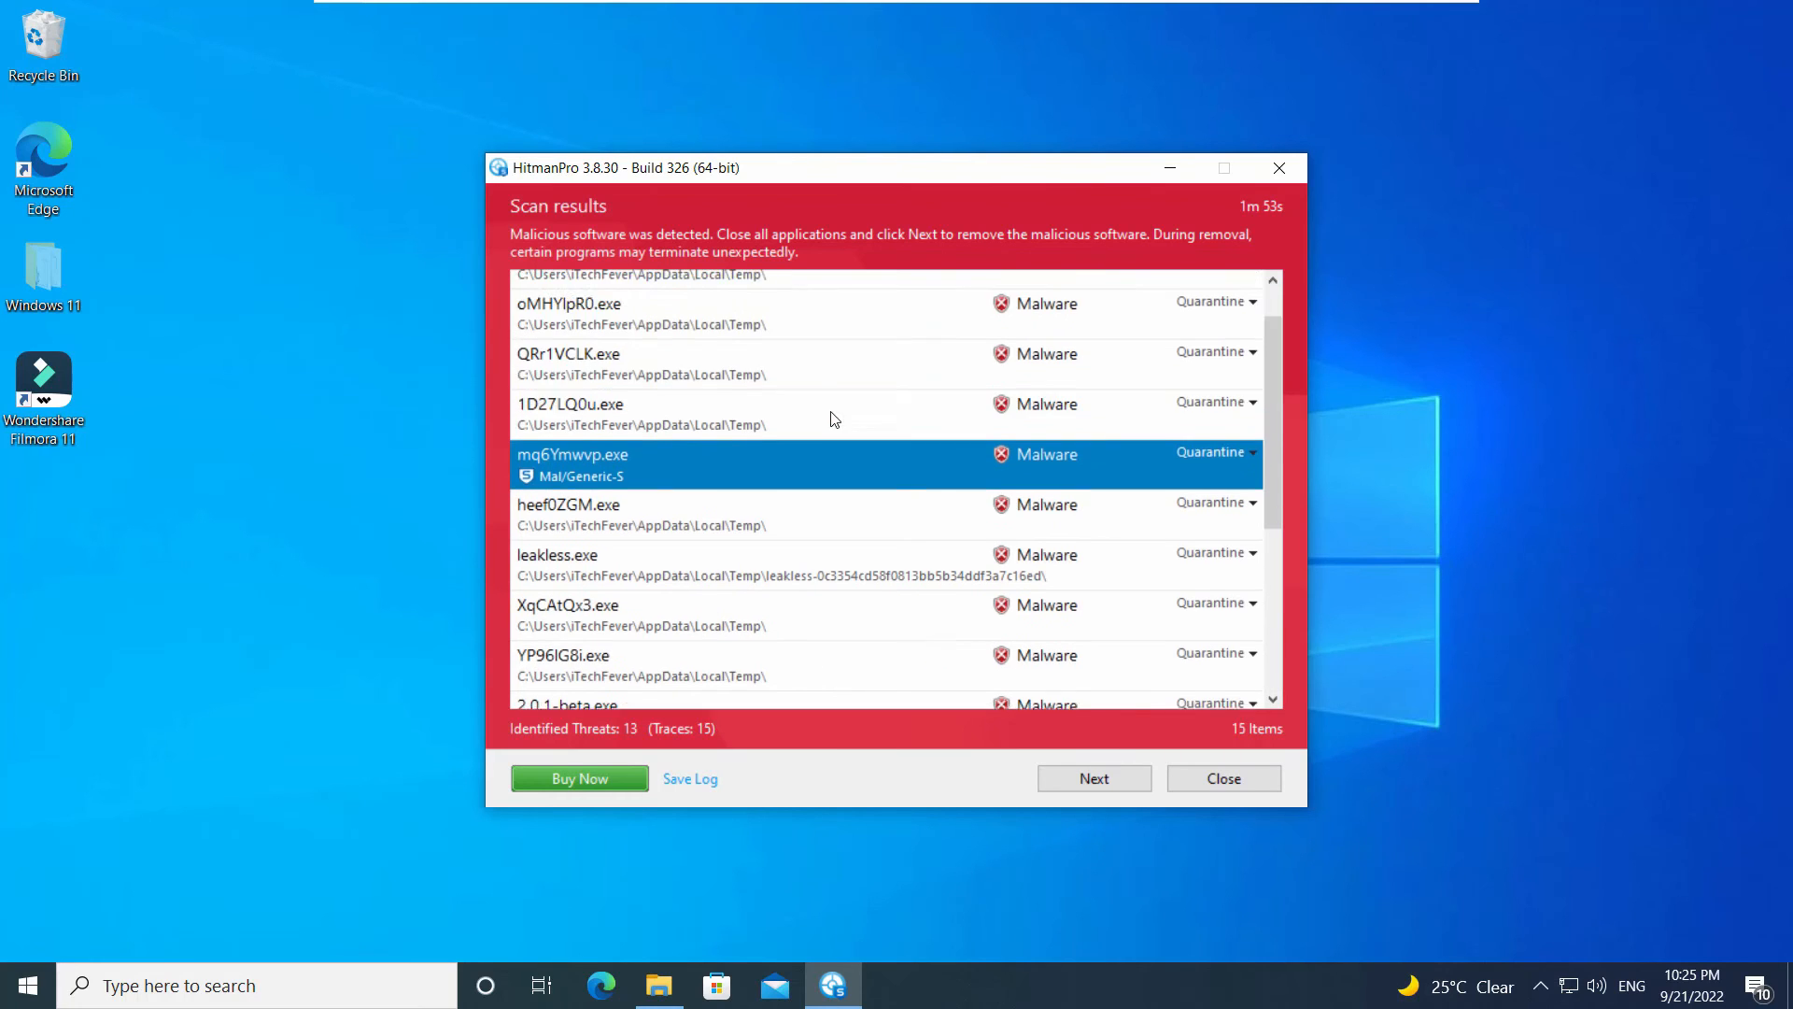
Step: Proceed to malware removal, try to activate HitmanPro's free thirty-day license, dismiss the license message and close HitmanPro
left_click(1094, 778)
left_click(682, 457)
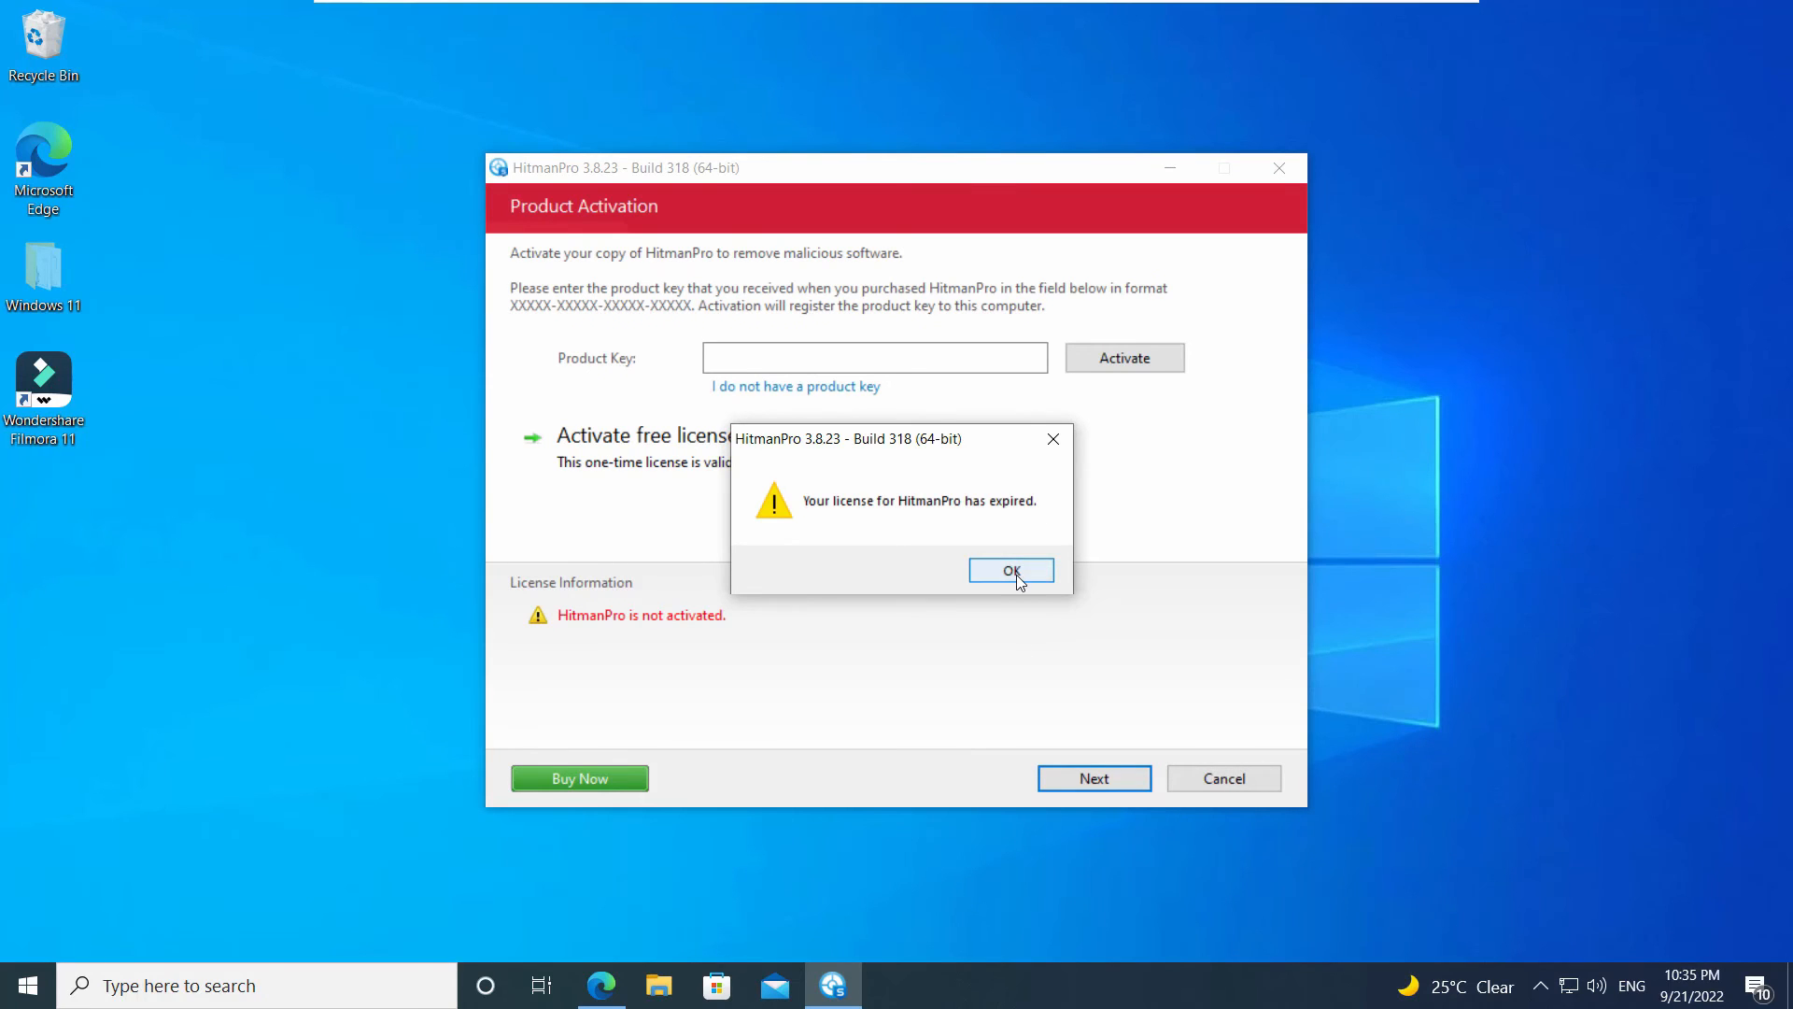
left_click(1015, 571)
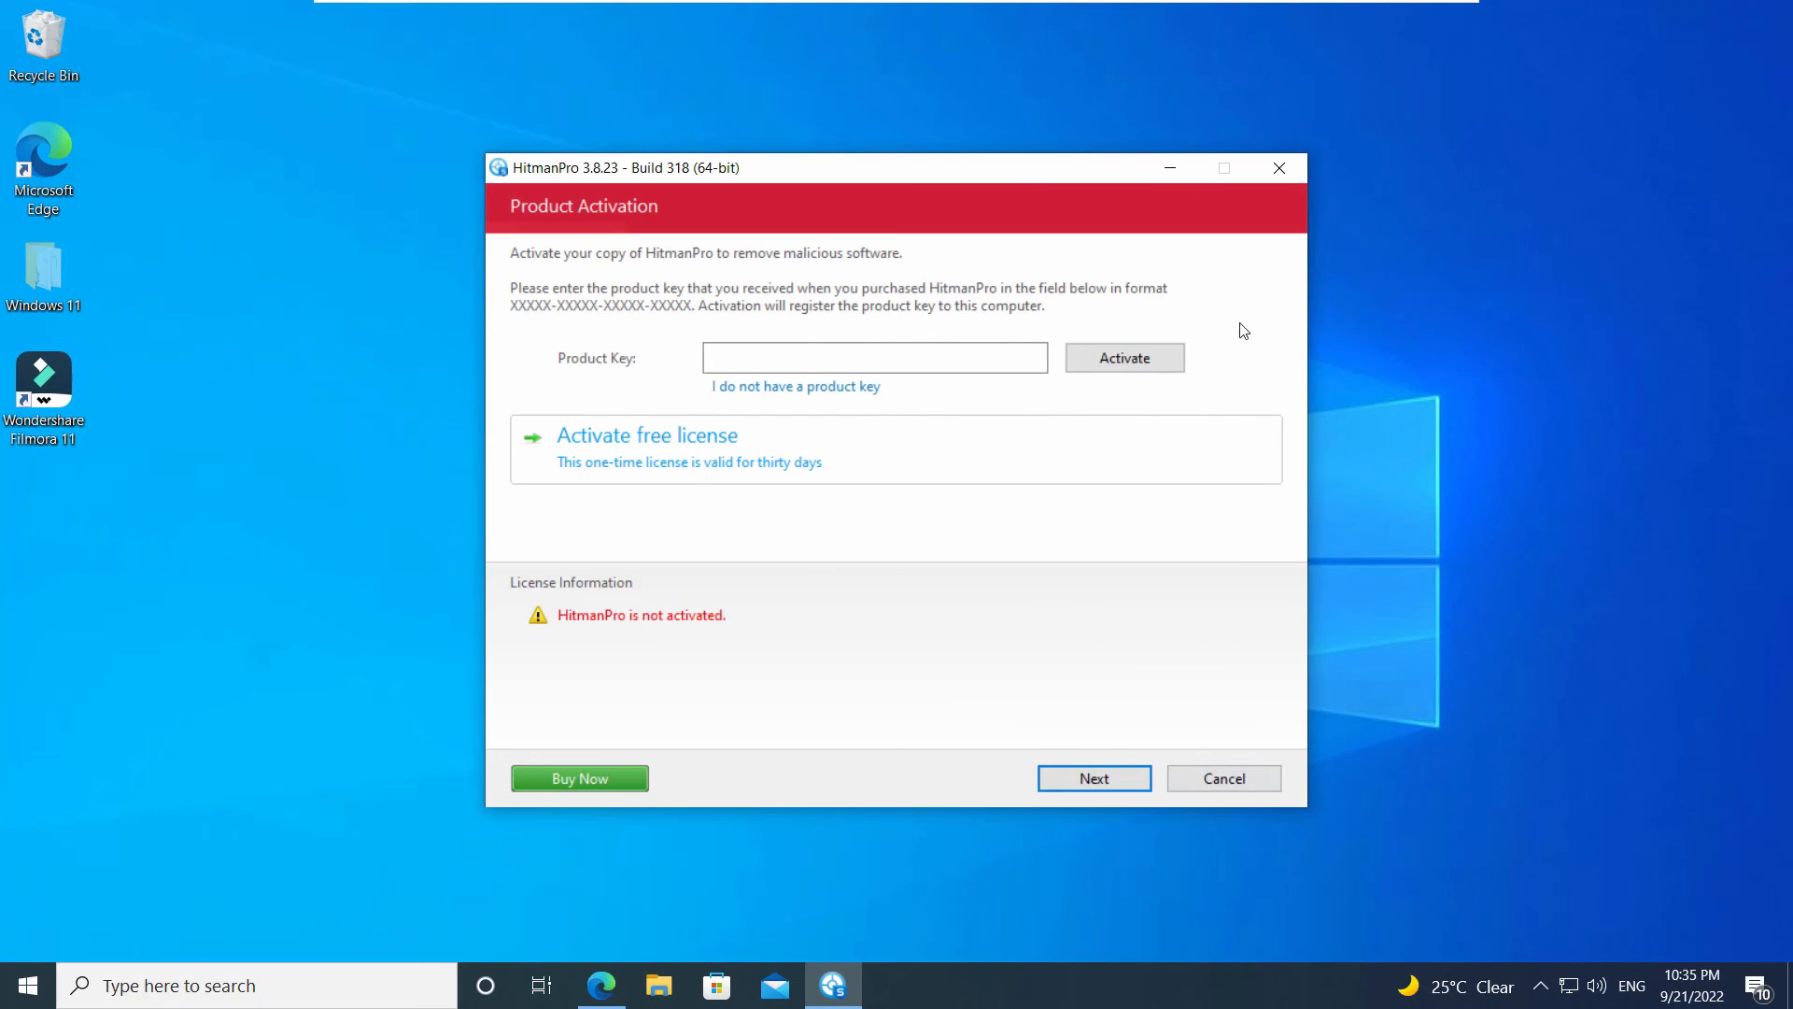
left_click(1277, 173)
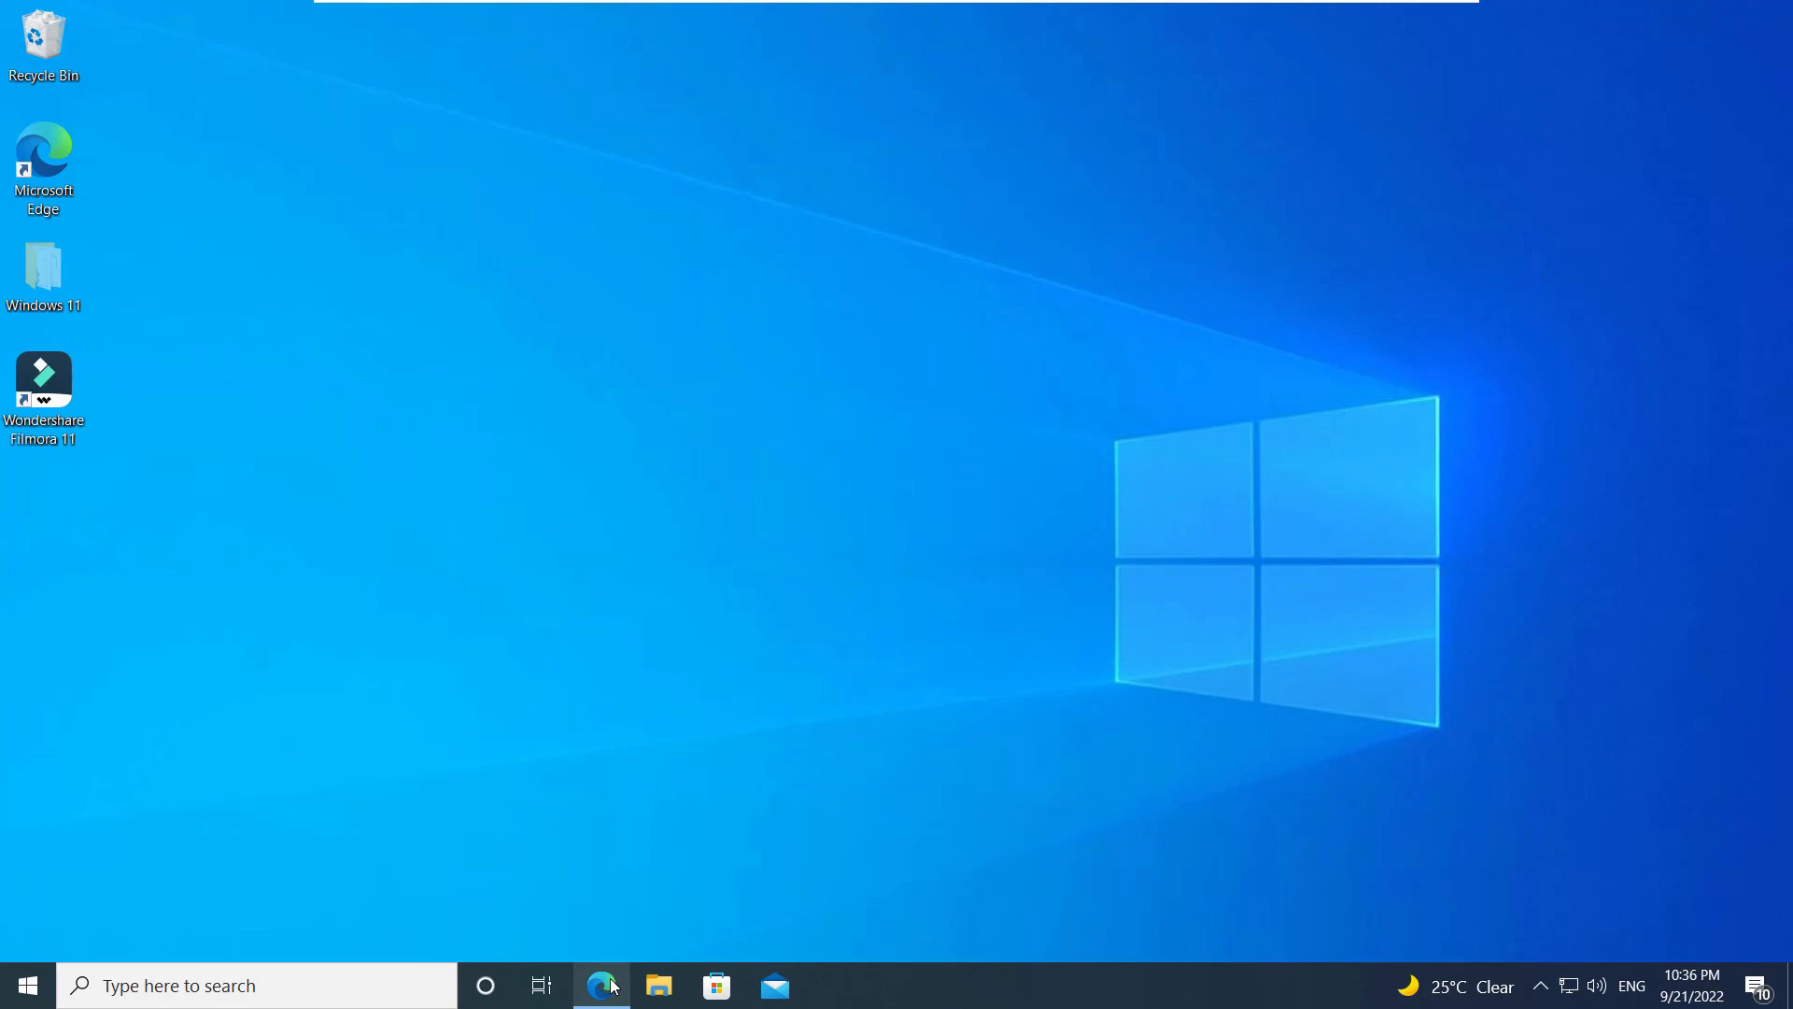
Step: Leave the full-screen Windows 10 virtual machine and return to the Windows 11 host desktop
mouse_move(613, 986)
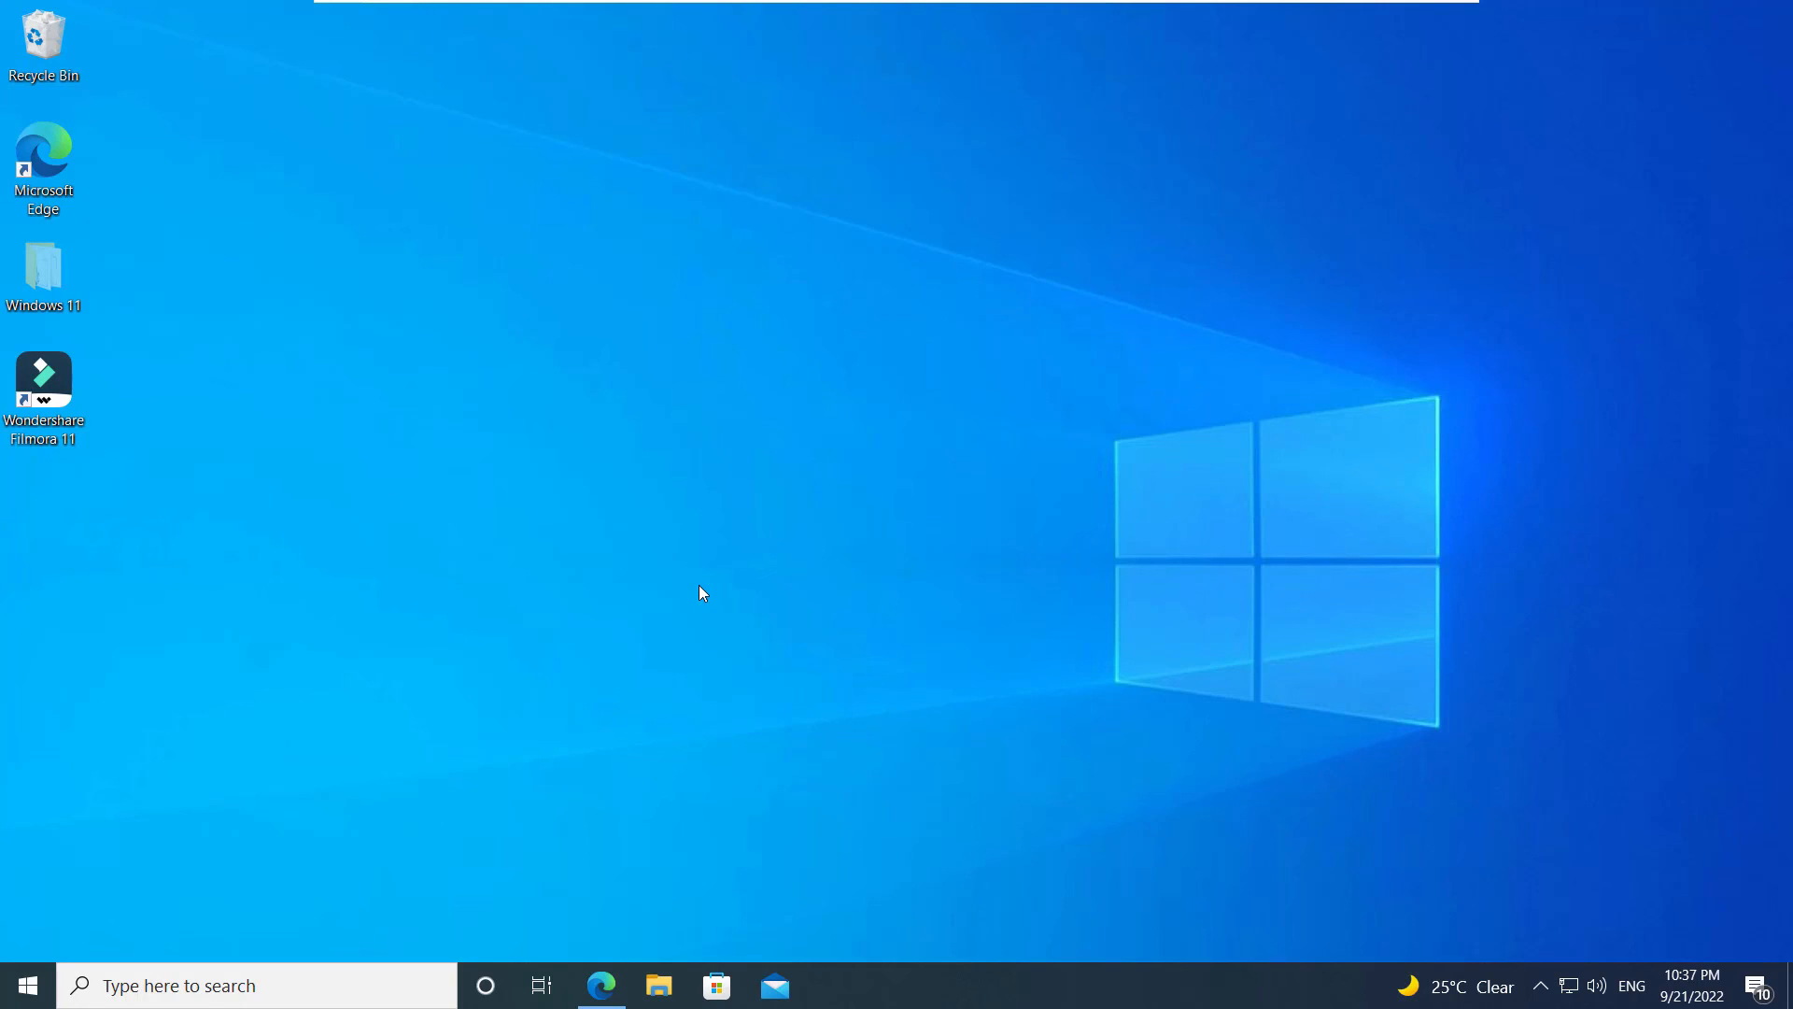
left_click(1408, 15)
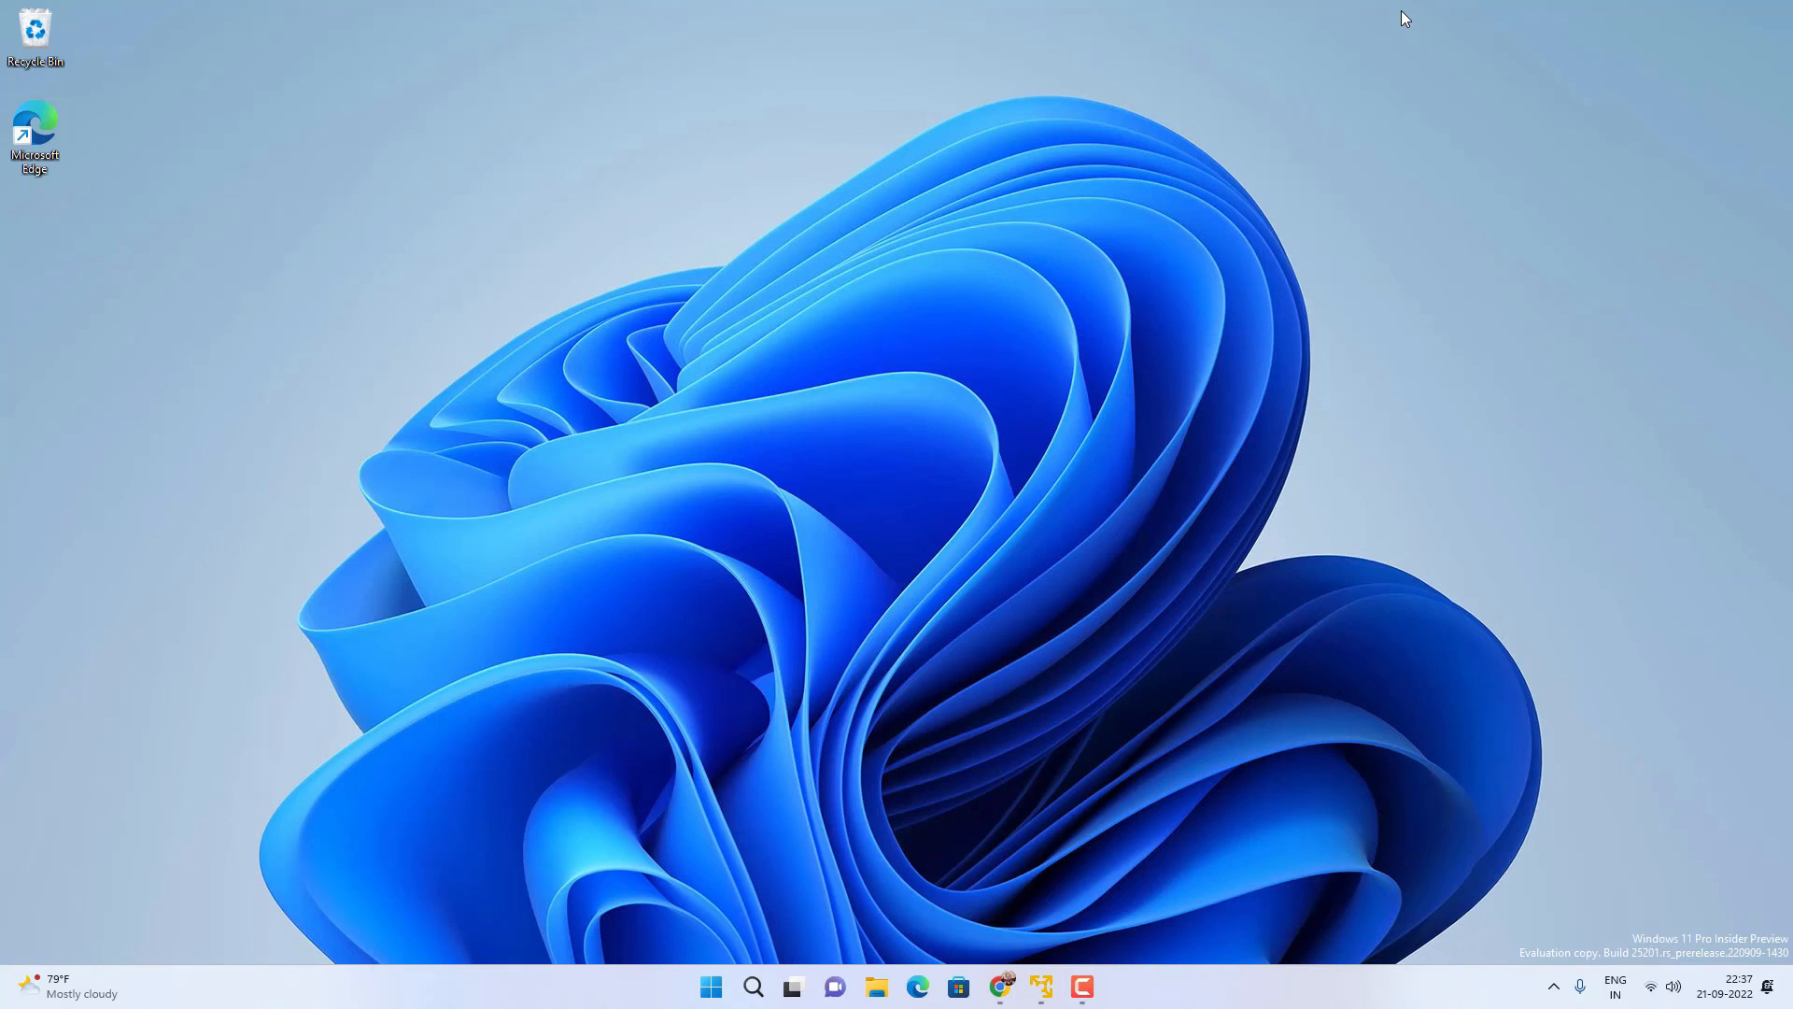